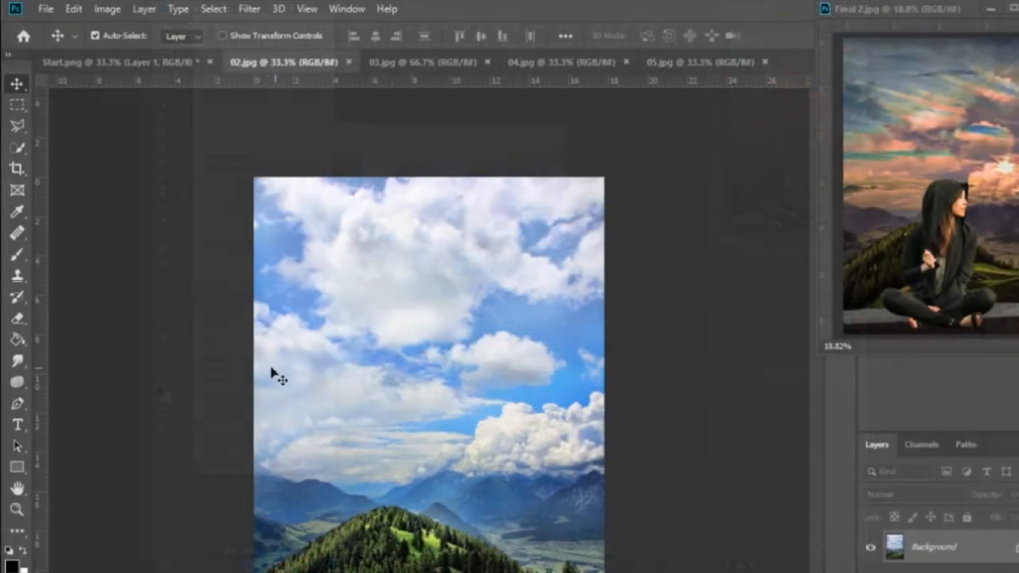
Copy the entire 02.jpg landscape and paste it into Start.png as a new layer.
click(219, 8)
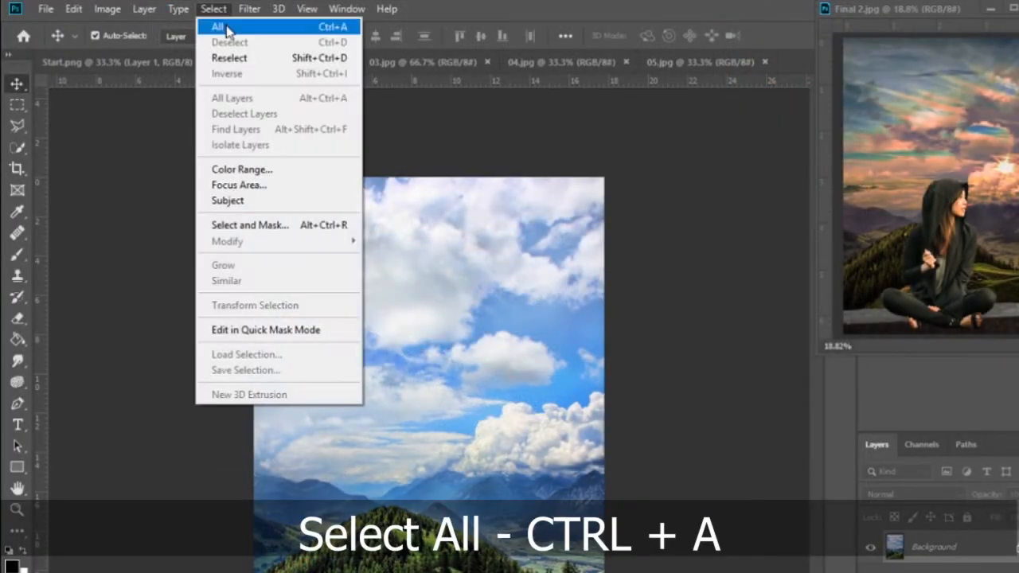
click(227, 26)
click(74, 8)
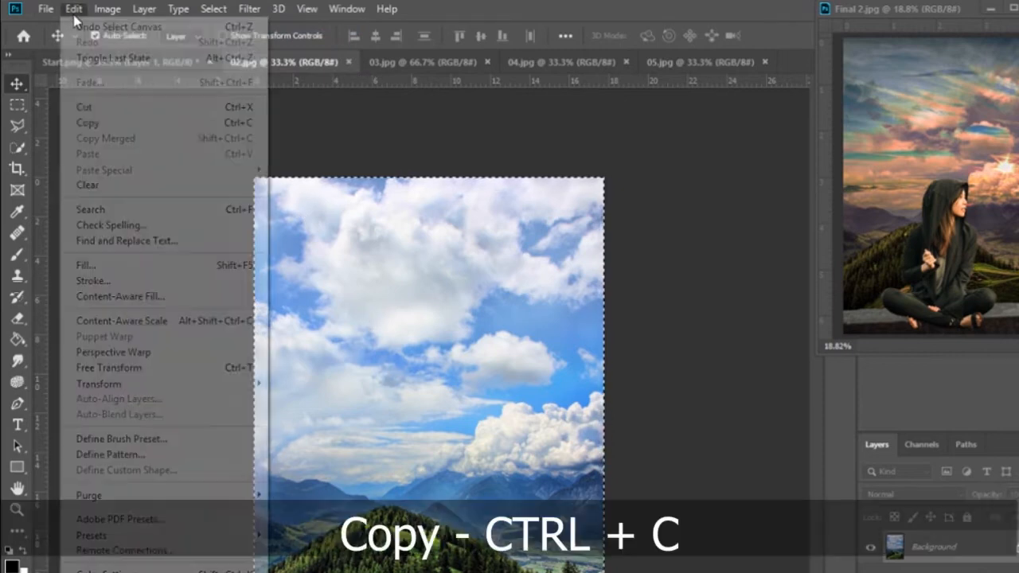
click(98, 126)
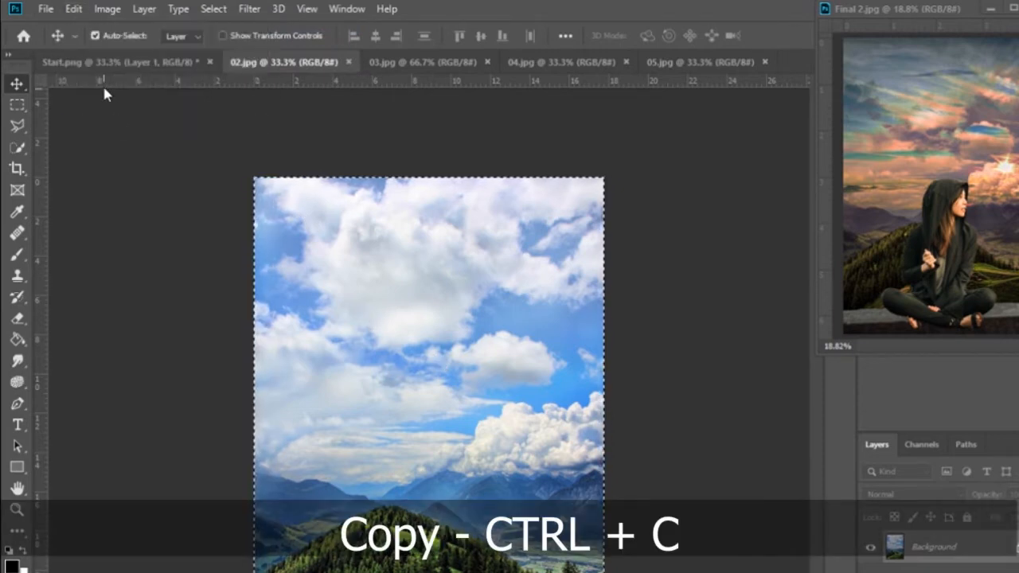
click(107, 64)
click(73, 9)
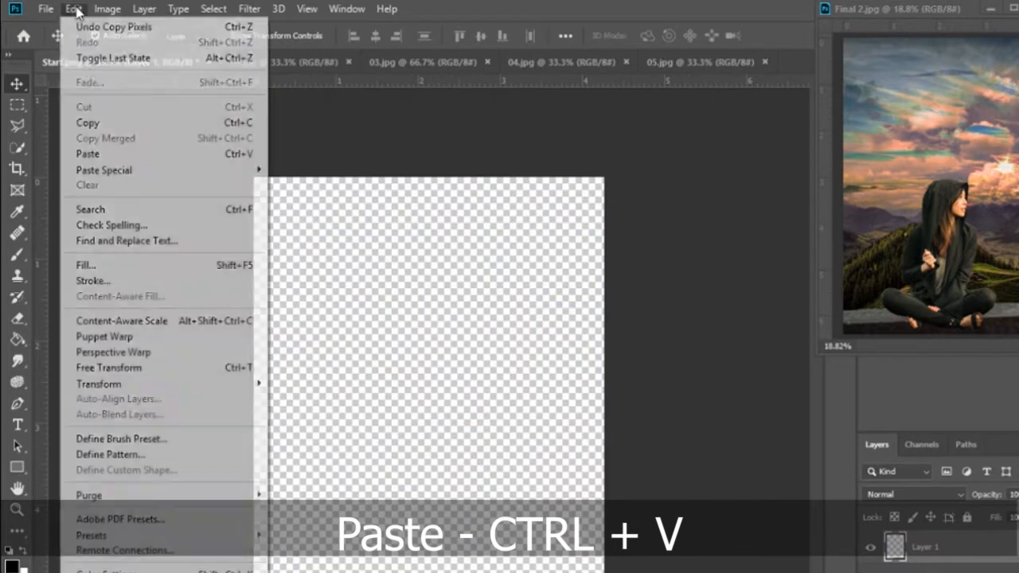
click(93, 154)
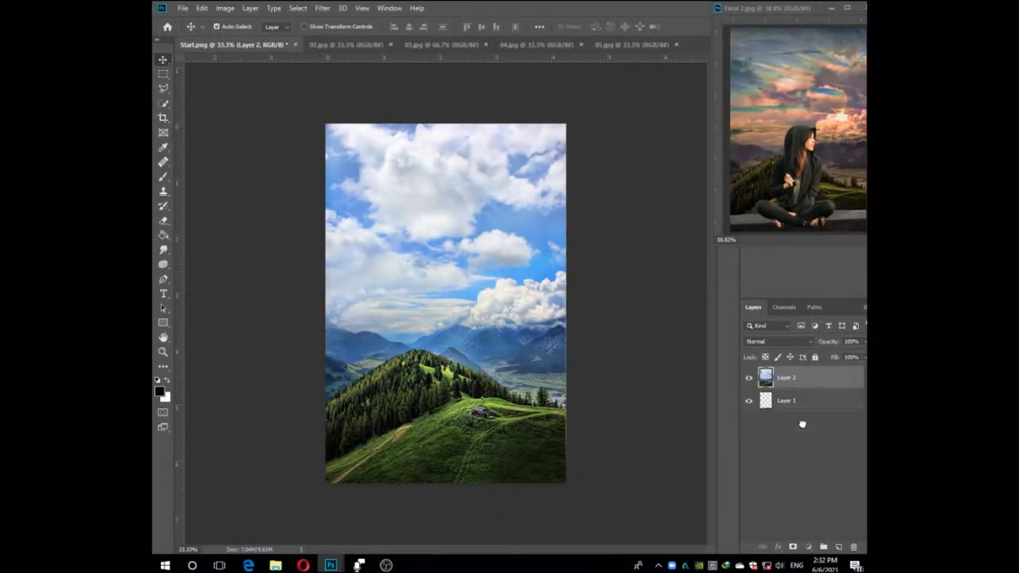
Move the pasted landscape layer beneath the stone wall layer and shift the landscape slightly upward.
drag(802, 424, 801, 424)
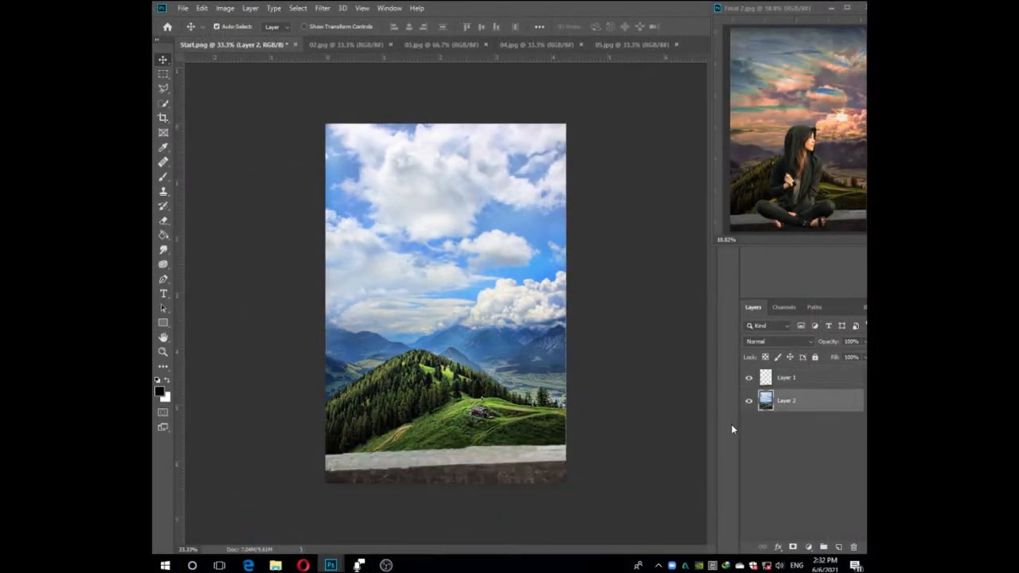
click(505, 461)
click(480, 373)
click(502, 455)
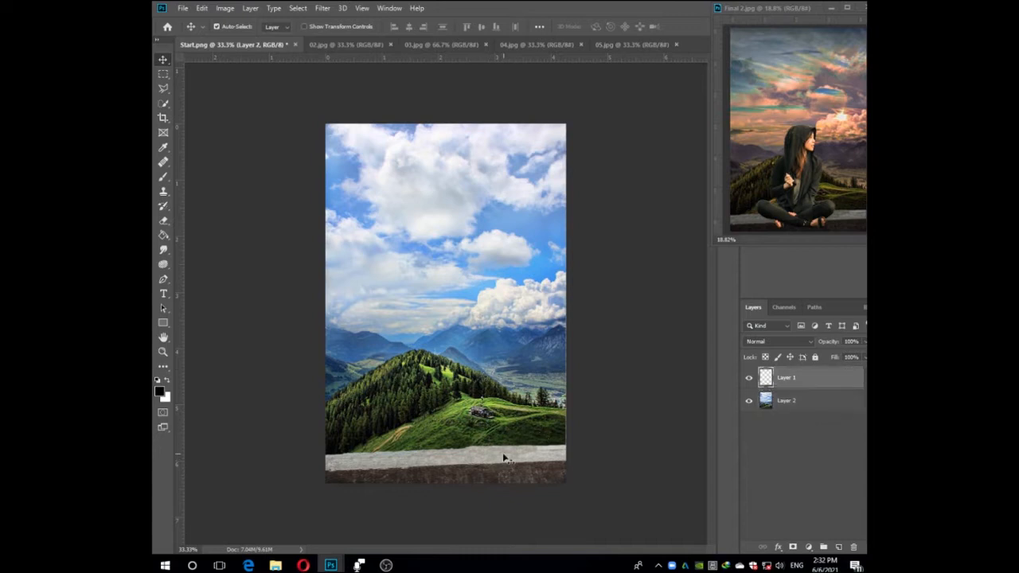
click(493, 374)
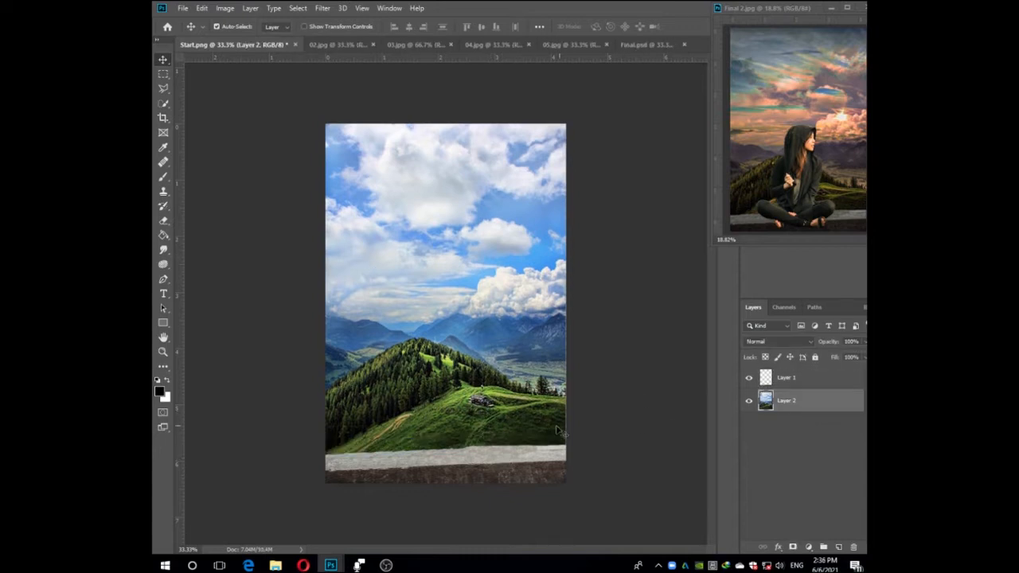
click(602, 415)
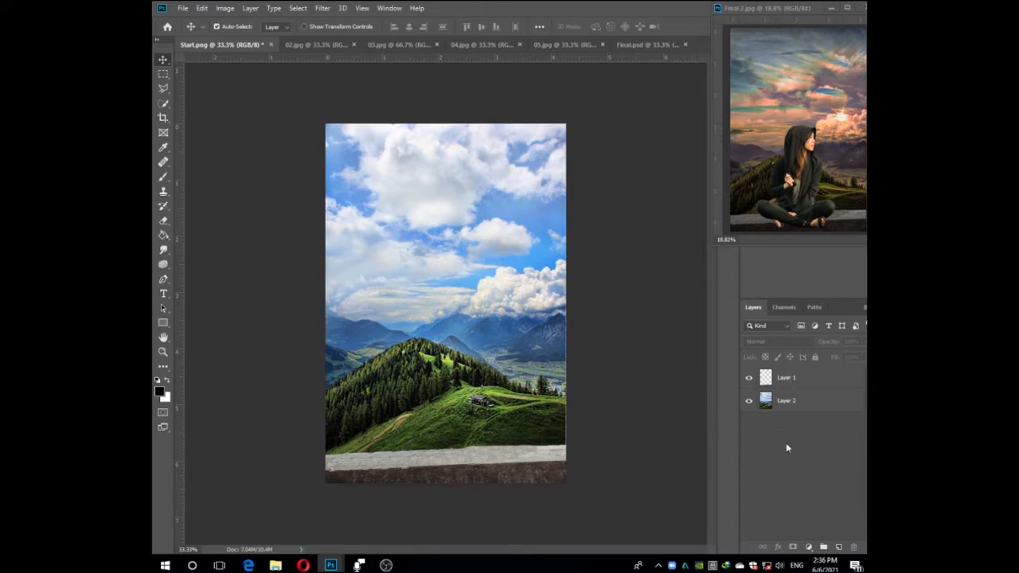
Add a Photo Filter adjustment layer above the landscape on Layer 2 and increase its density for a strong warm tint.
click(790, 403)
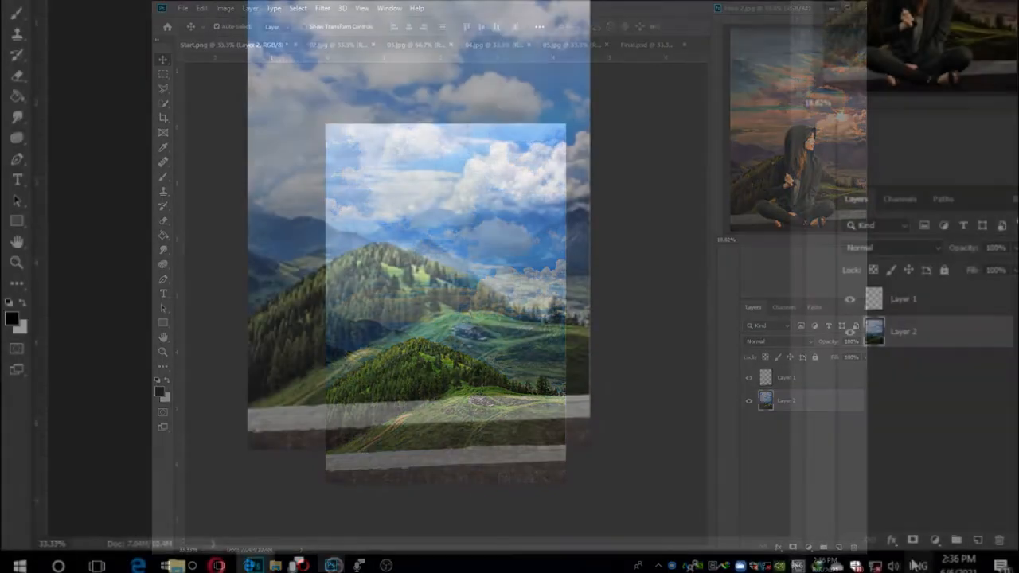
click(809, 548)
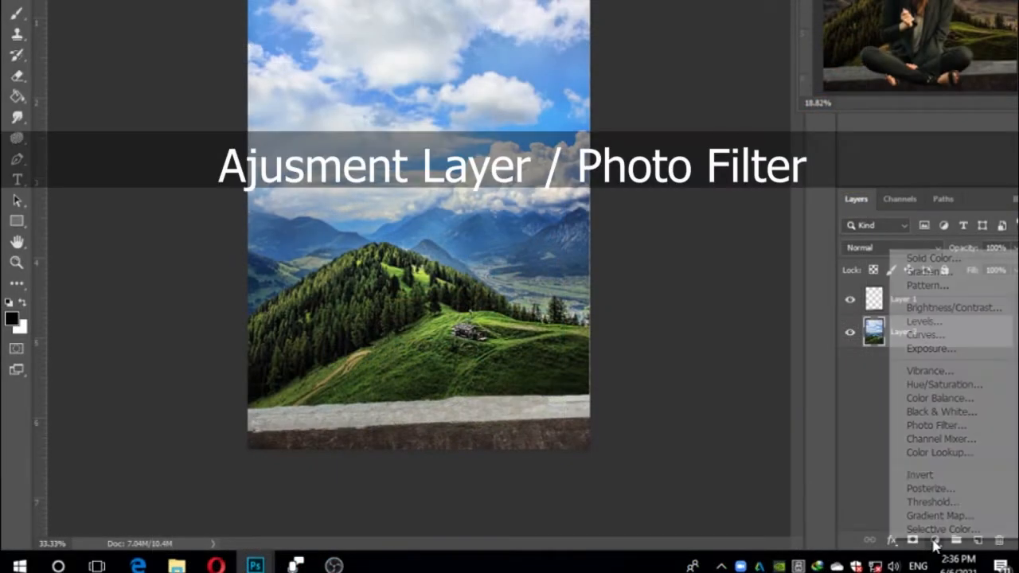
click(919, 426)
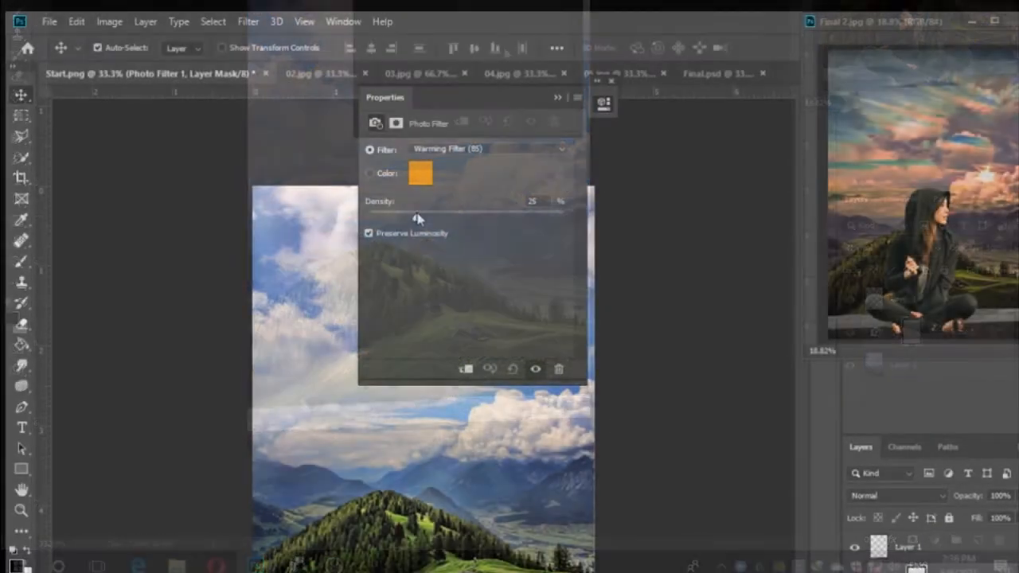
drag(417, 219, 489, 218)
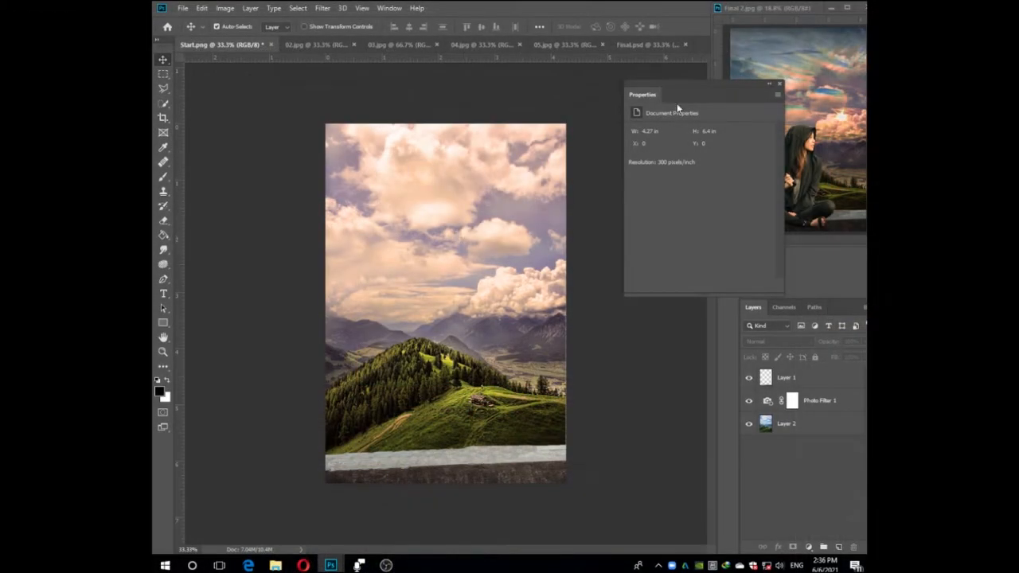
click(779, 86)
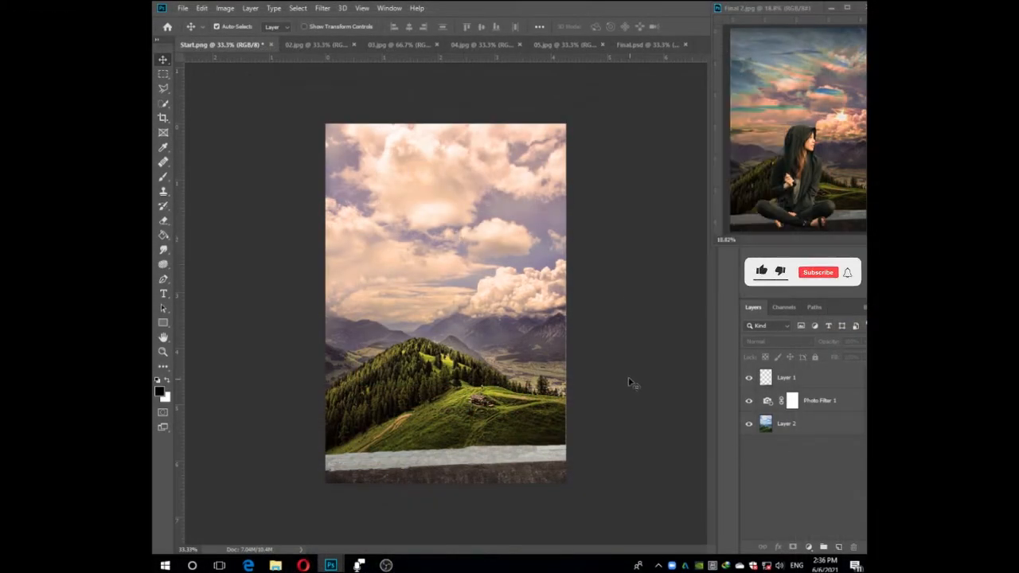
Close 02.jpg and copy the left half of the 03.jpg sunset into Start.png using a rectangular selection.
click(312, 46)
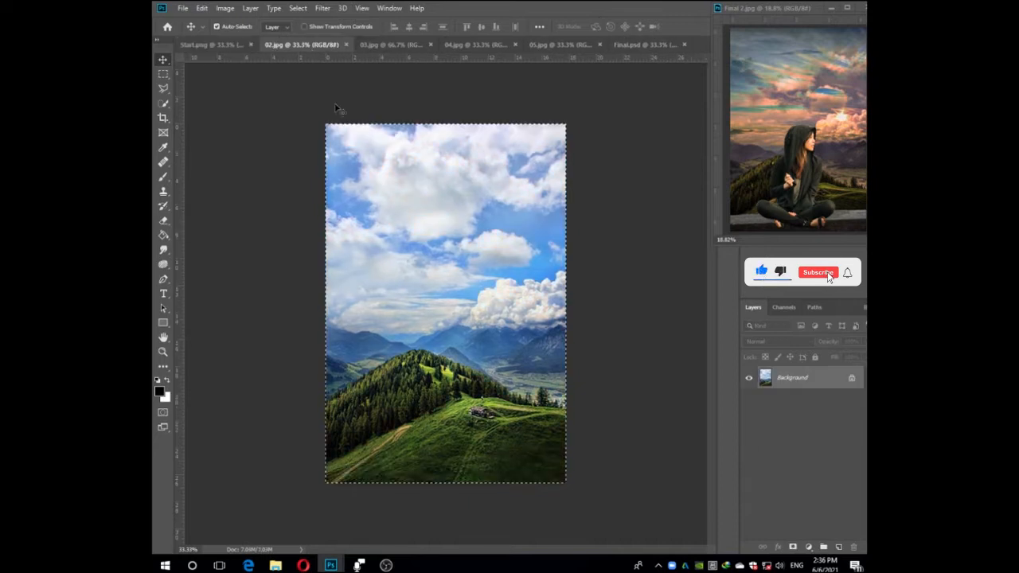
click(345, 45)
click(312, 46)
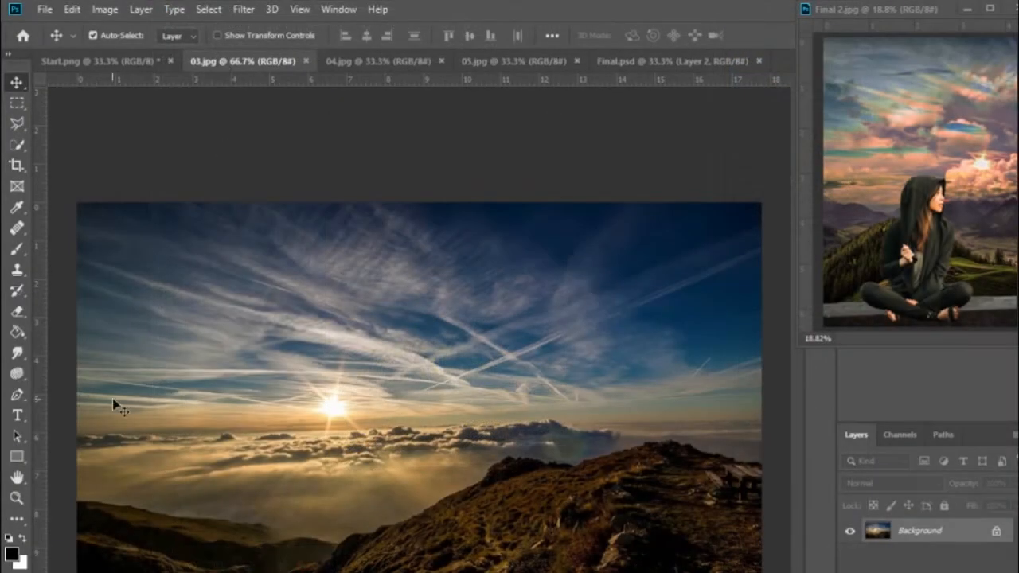
click(17, 104)
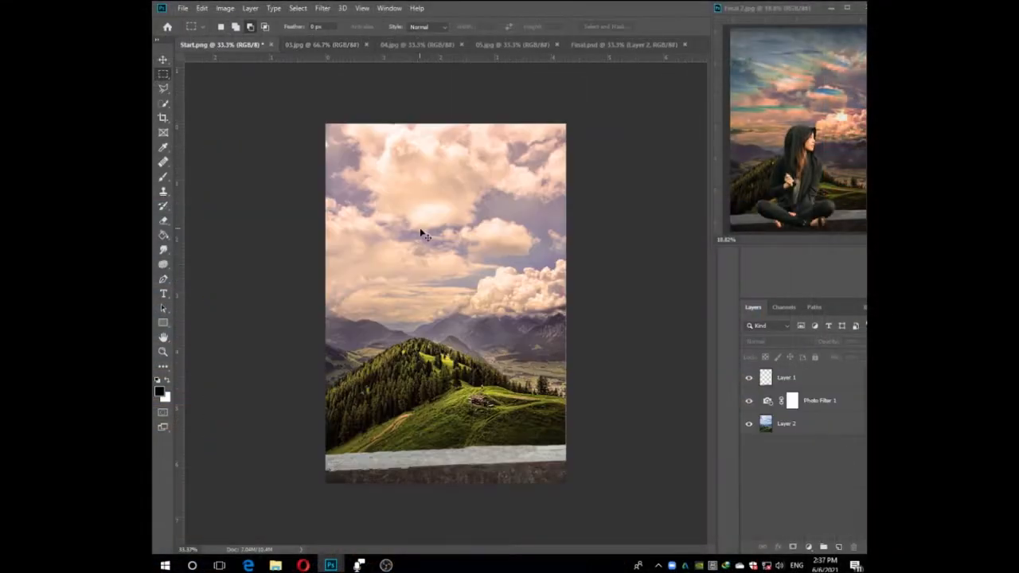
key(ctrl+v)
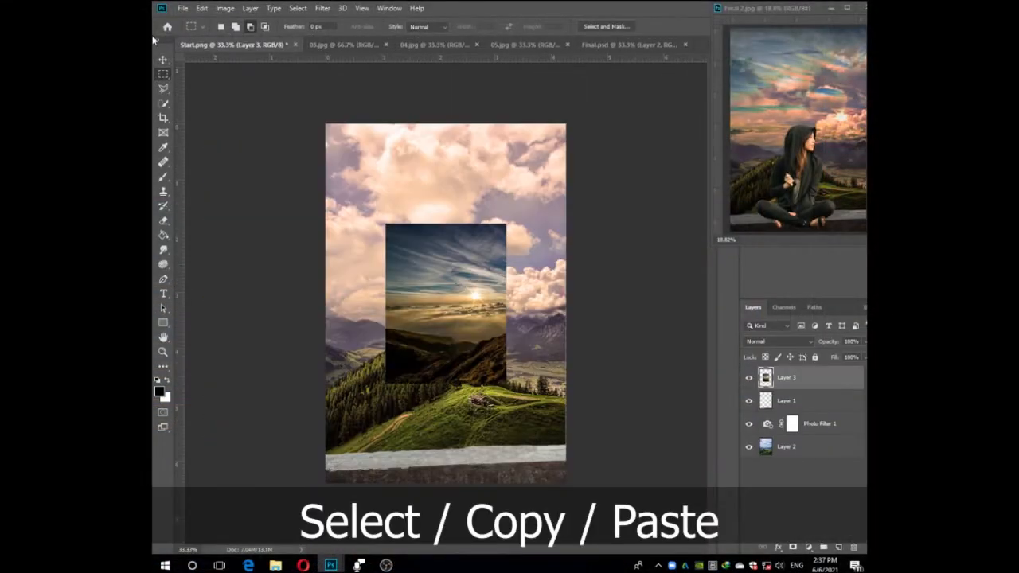
Scale the pasted sunset layer to about 199% so it spans the canvas width, and position it over the sky.
click(164, 60)
key(ctrl+t)
drag(445, 224, 445, 124)
drag(543, 254, 566, 253)
drag(345, 253, 326, 253)
mouse_move(492, 274)
mouse_down()
mouse_move(493, 306)
mouse_move(485, 265)
mouse_up()
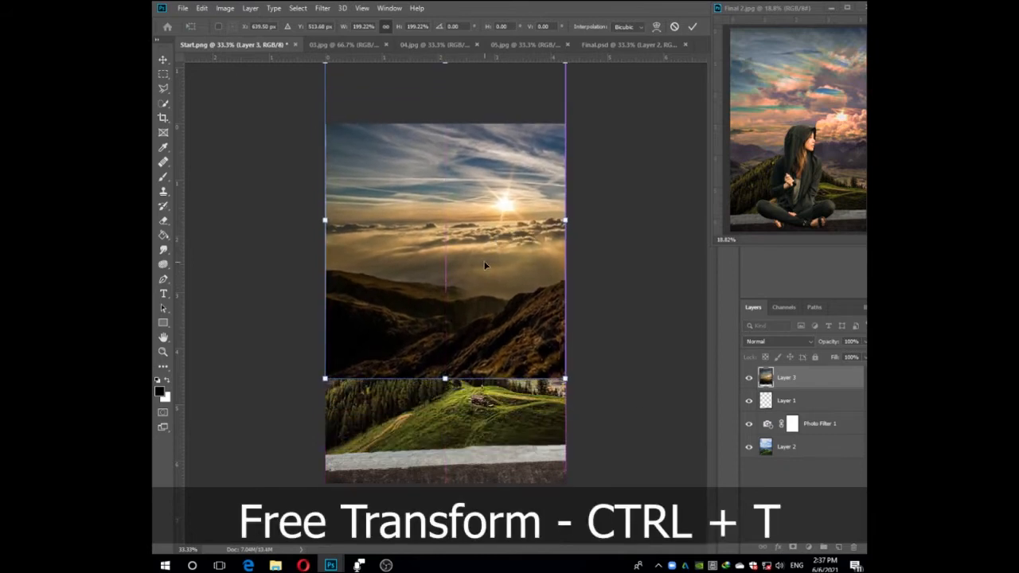
key(Return)
Enlarge the sunset layer slightly beyond the canvas edges and set its blend mode to Pin Light.
key(ctrl+t)
drag(565, 218, 572, 219)
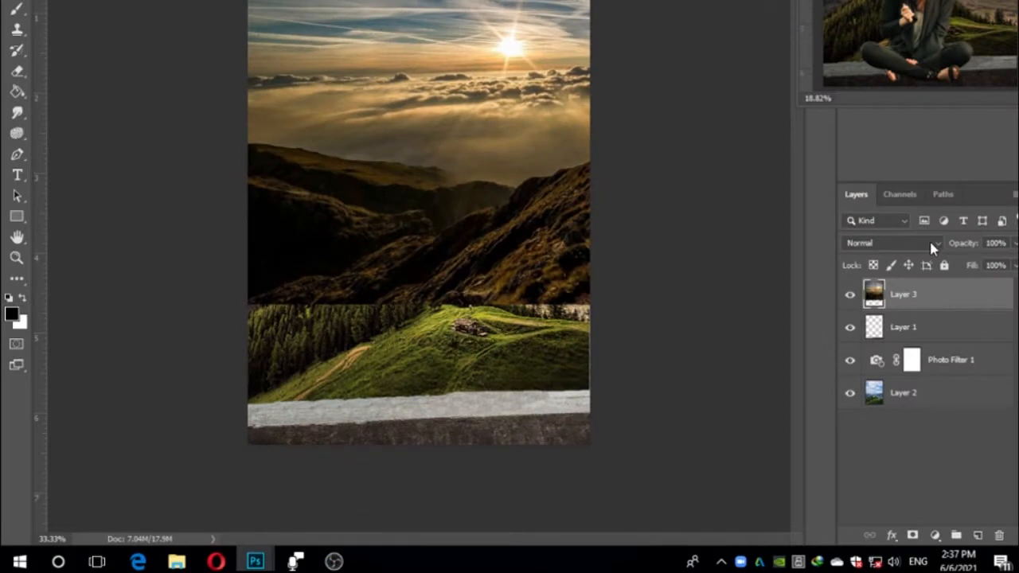
click(931, 243)
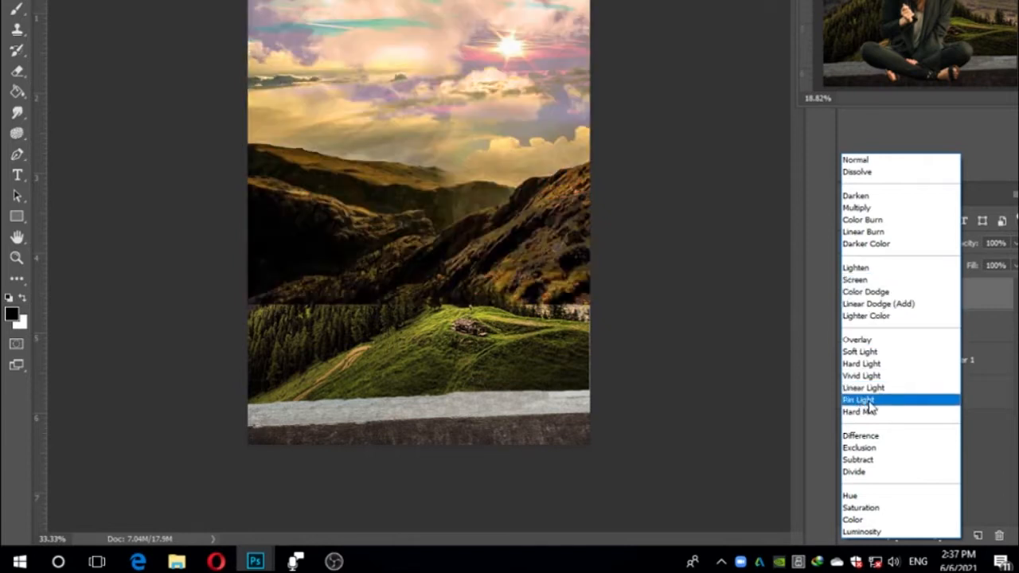
click(863, 402)
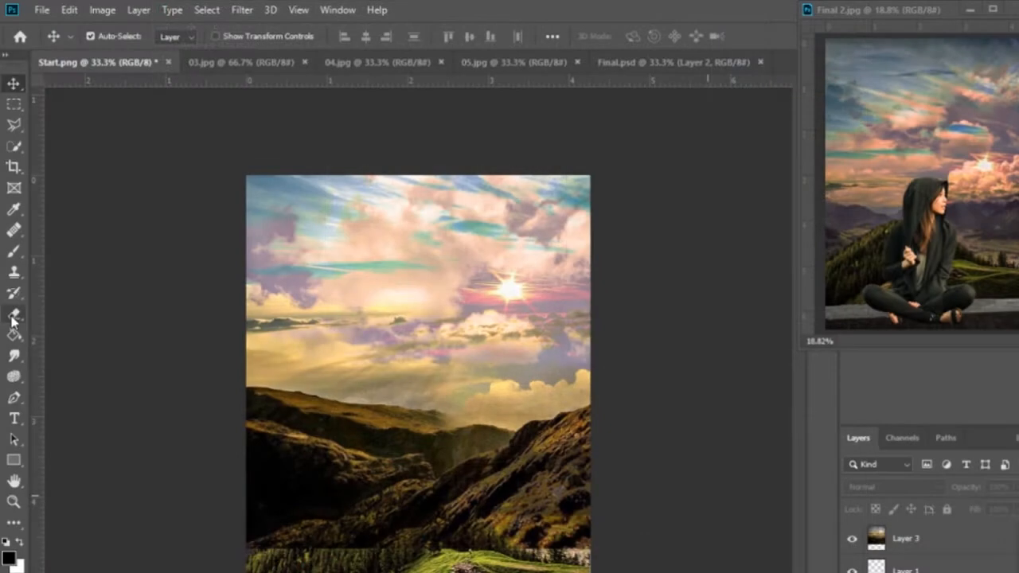
Erase the dark hills in the lower part of the sunset layer using a soft round 500 px eraser with 0% hardness.
key(e)
click(113, 37)
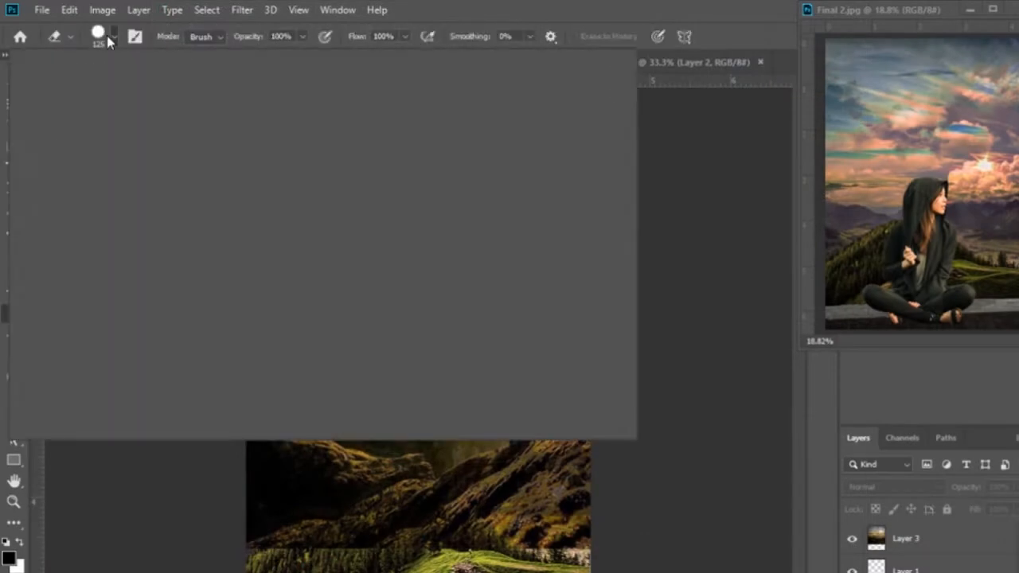
click(58, 160)
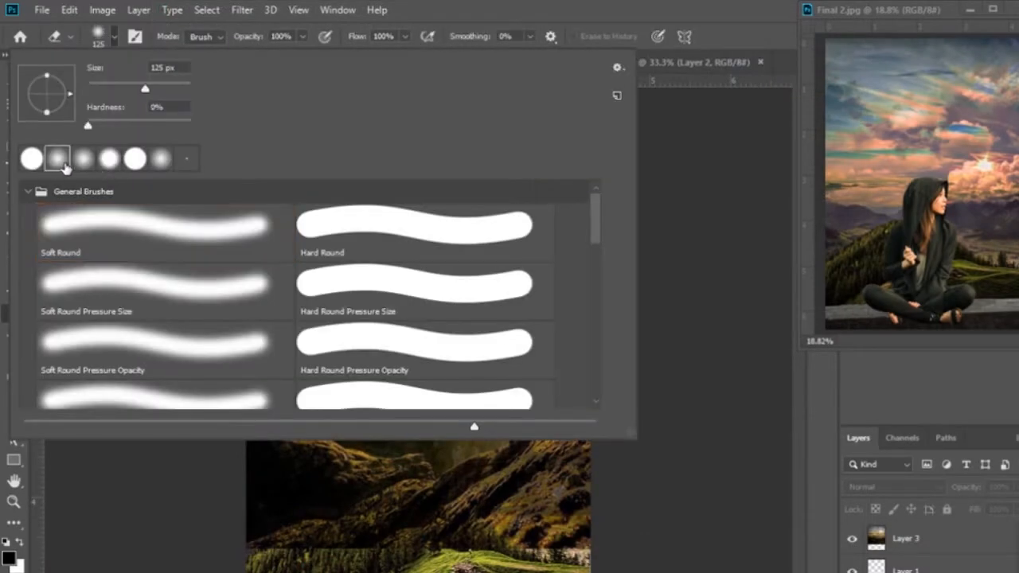
click(552, 6)
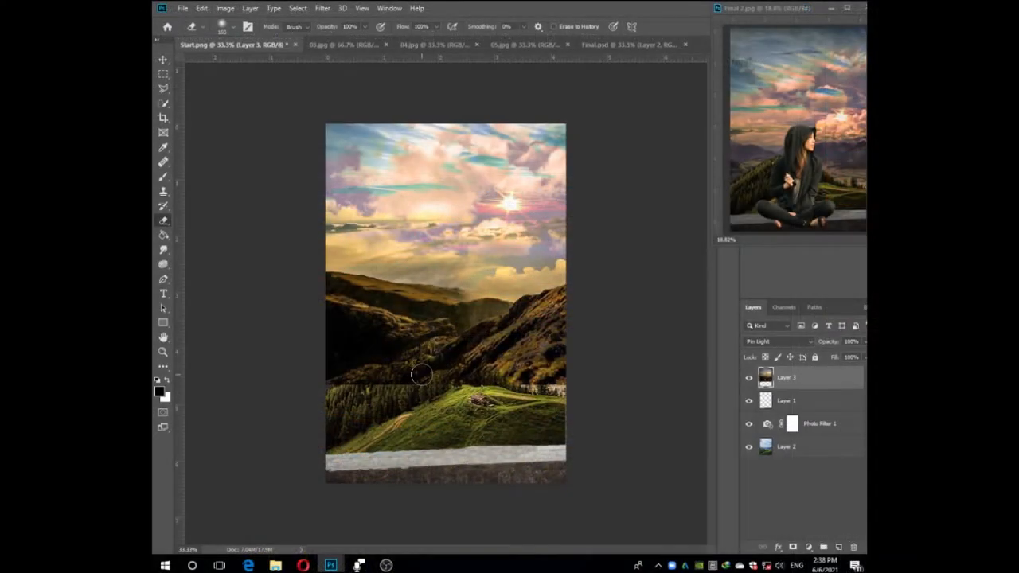
key(bracketright)
key(bracketright)
key(bracketright)
key(bracketright)
mouse_move(421, 374)
mouse_down()
mouse_move(325, 377)
mouse_move(554, 398)
mouse_move(570, 336)
mouse_move(490, 364)
mouse_move(430, 344)
mouse_move(341, 353)
mouse_move(333, 398)
mouse_up()
mouse_move(414, 335)
mouse_down()
mouse_move(313, 336)
mouse_move(327, 397)
mouse_up()
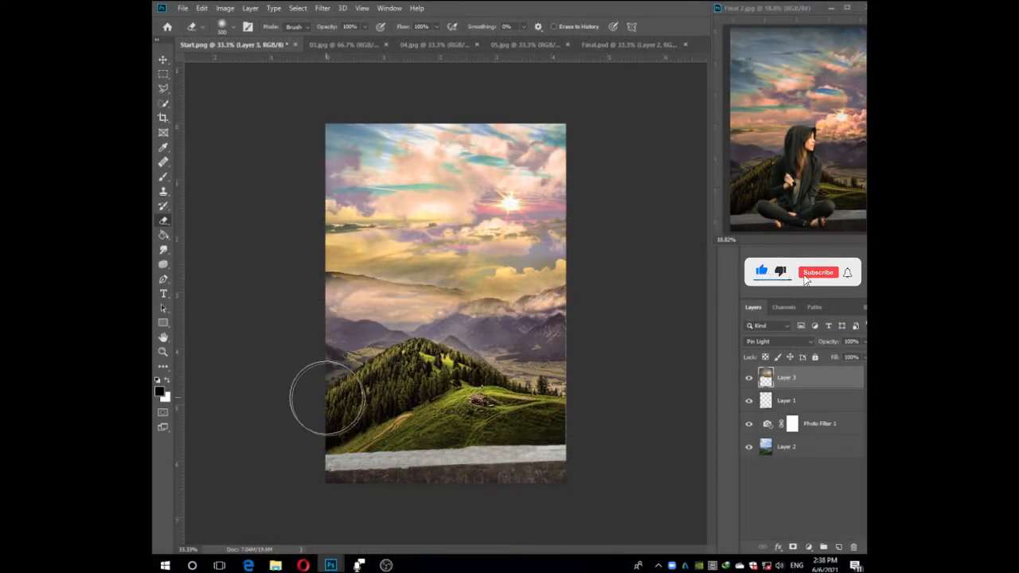
click(162, 59)
click(674, 425)
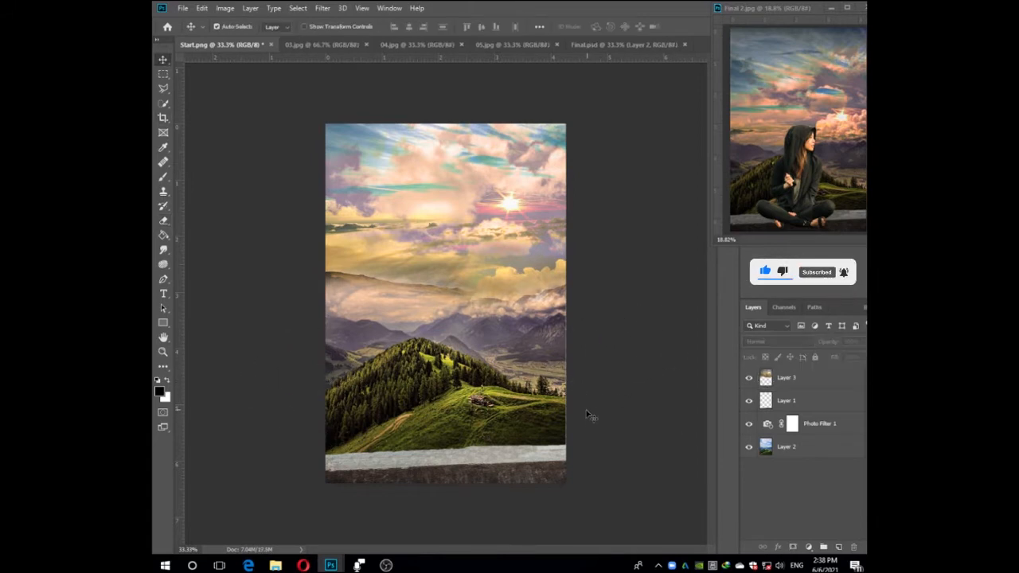
Close 03.jpg and copy the 04.jpg cloud image into Start.png as a new layer.
click(319, 44)
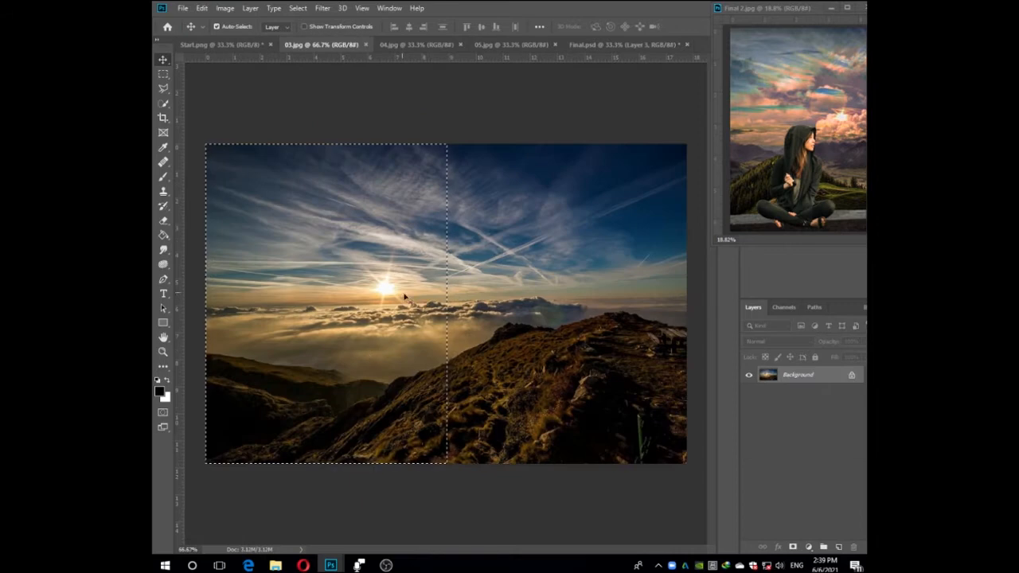
click(365, 44)
click(336, 45)
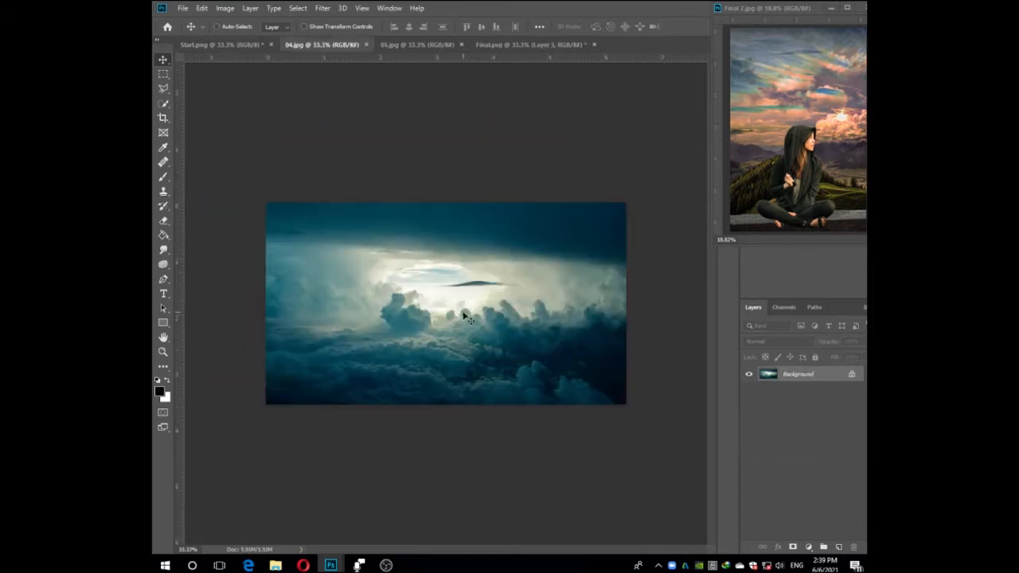
key(ctrl+shift+Tab)
key(ctrl+v)
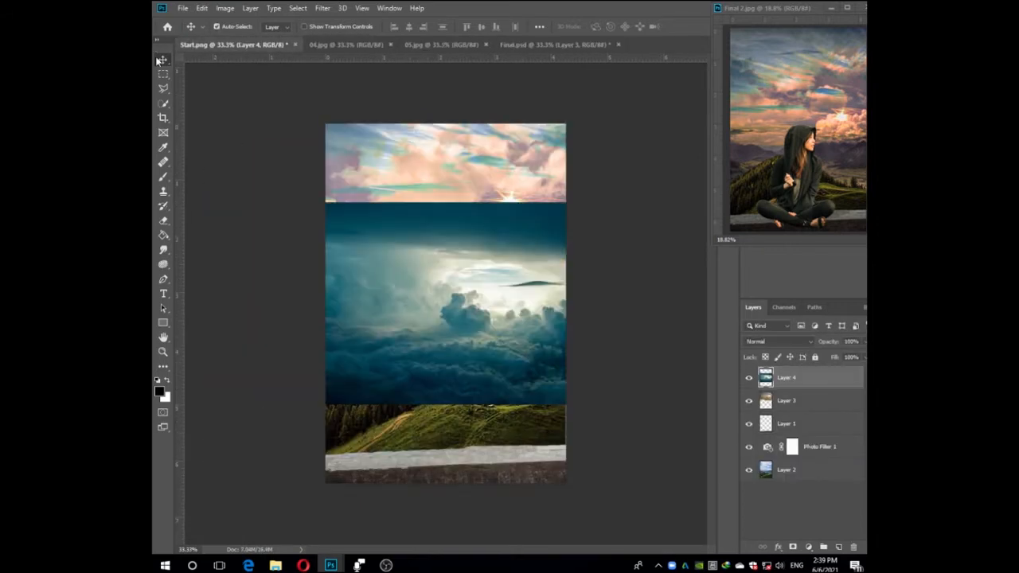
Move the pasted cloud layer up over the sky and scale it down, keeping it wider than the canvas.
drag(525, 342, 525, 263)
key(ctrl+t)
drag(684, 327, 639, 297)
drag(554, 279, 523, 261)
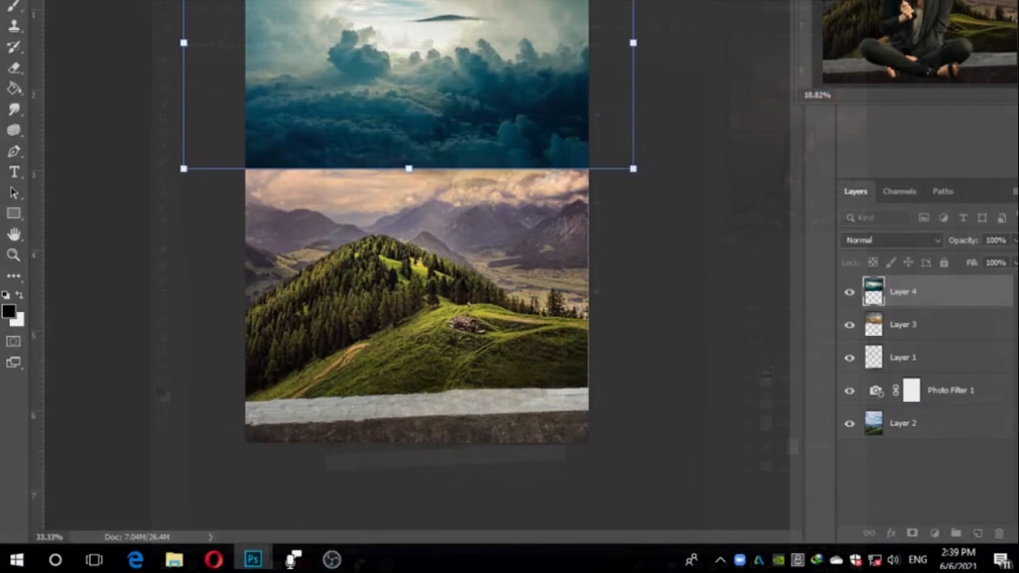
Reduce the cloud layer's opacity to 49% and fine-tune its position over the sky.
click(1014, 239)
drag(986, 261, 977, 255)
click(996, 239)
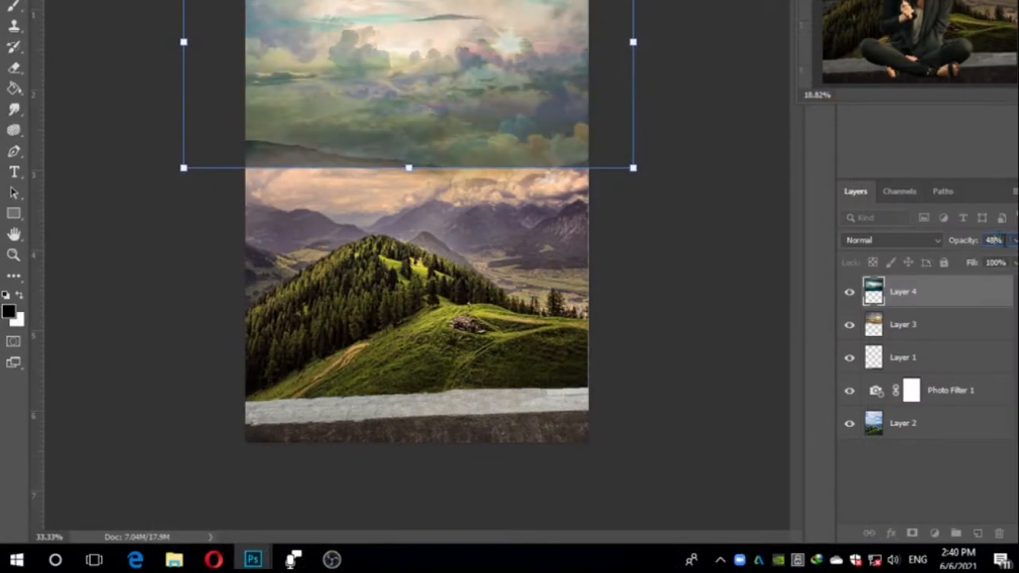
drag(527, 94, 526, 100)
key(shift+Up)
click(650, 122)
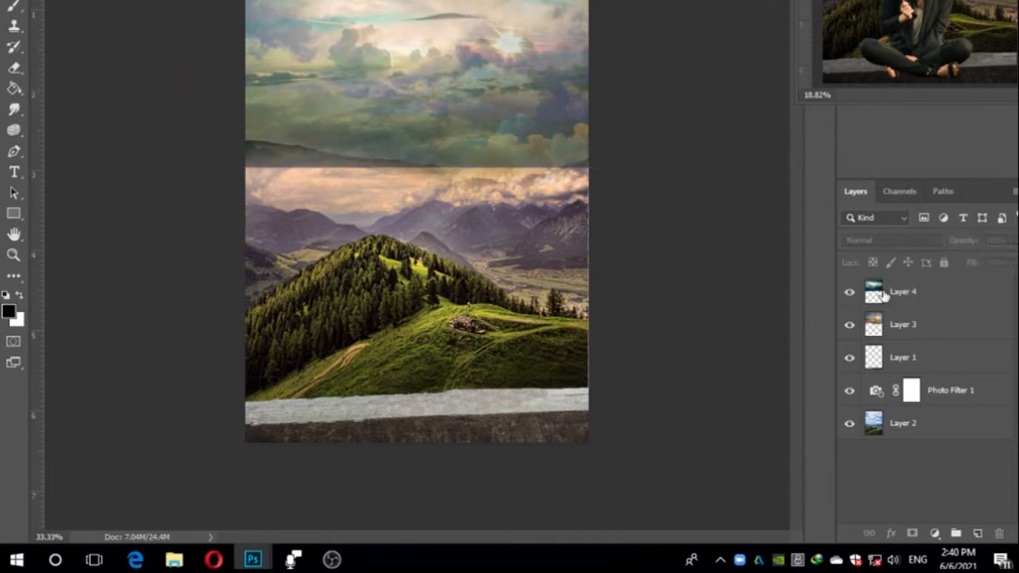
Set the blend mode of the cloud image on Layer 4 to Lighten.
click(882, 291)
click(873, 239)
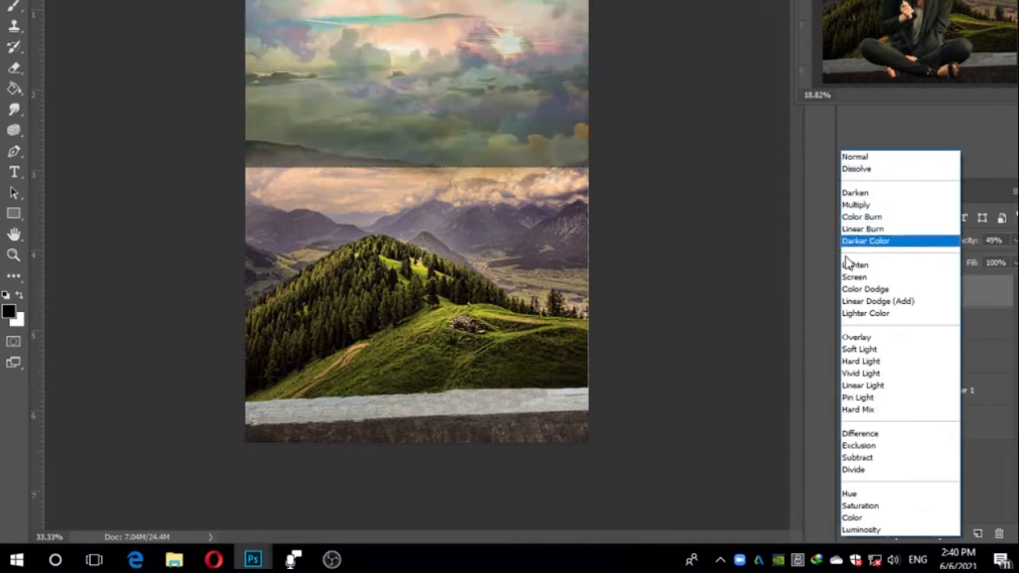
click(856, 265)
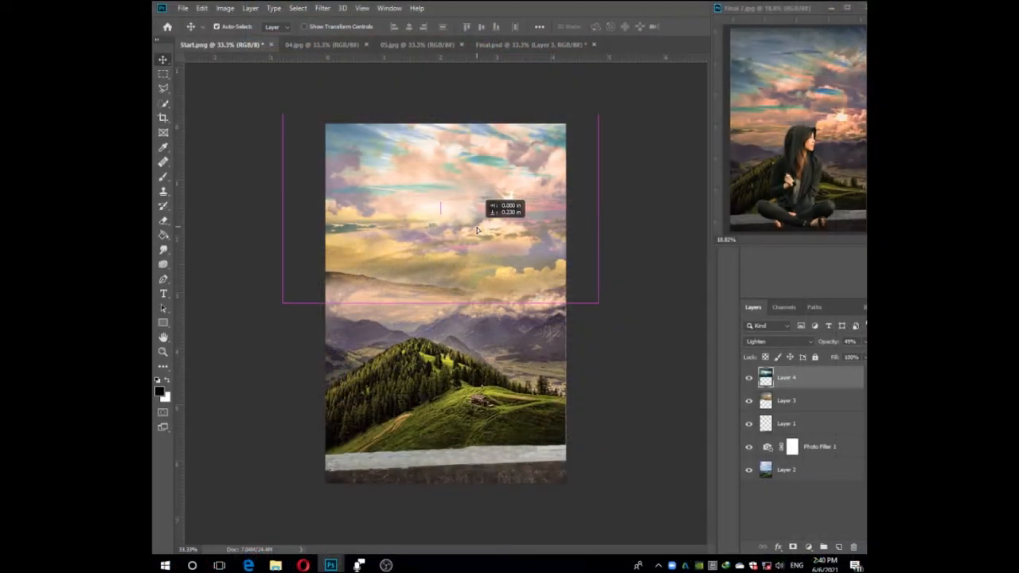
Reposition the blended cloud layer slightly within the sky and keep it selected.
drag(480, 225, 483, 223)
drag(530, 259, 532, 253)
click(589, 296)
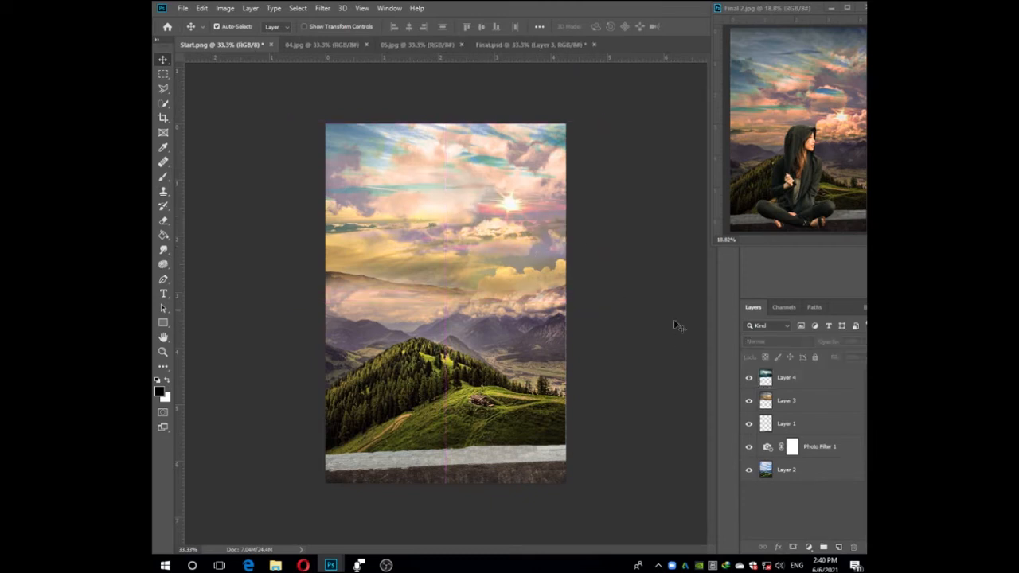
click(531, 234)
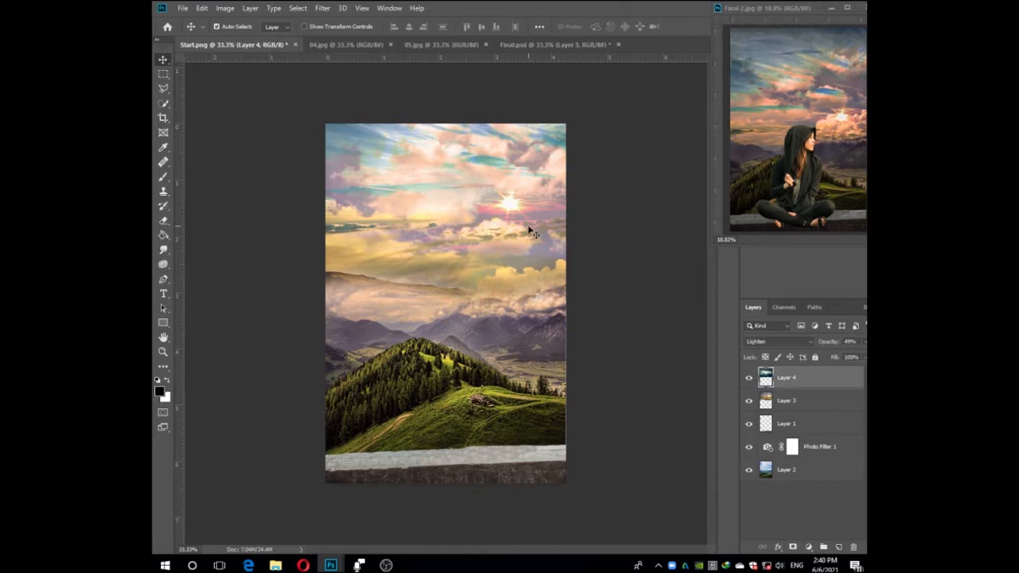
Deselect all layers in Start.png and close the 04.jpg cloud image.
click(650, 373)
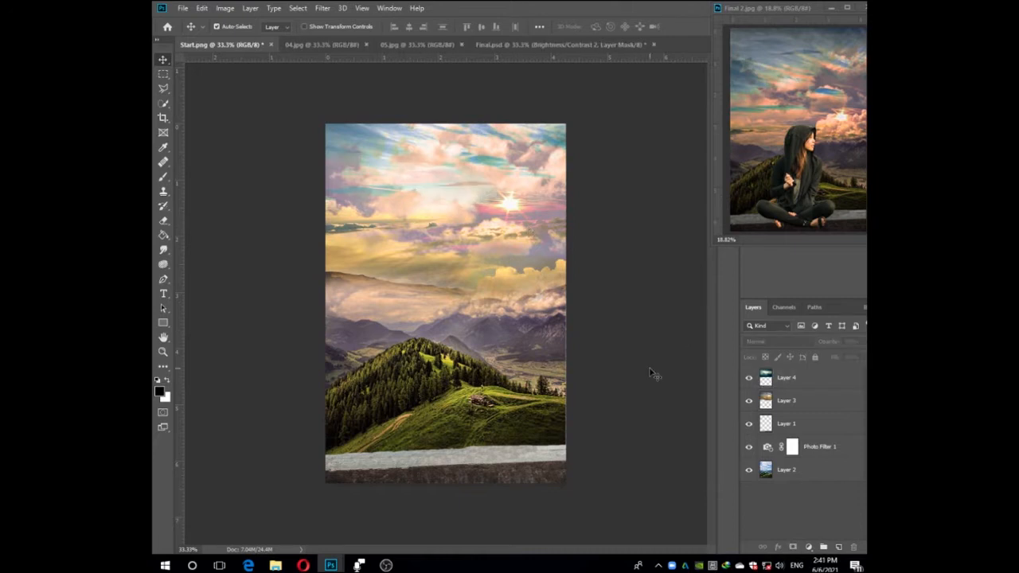
click(318, 44)
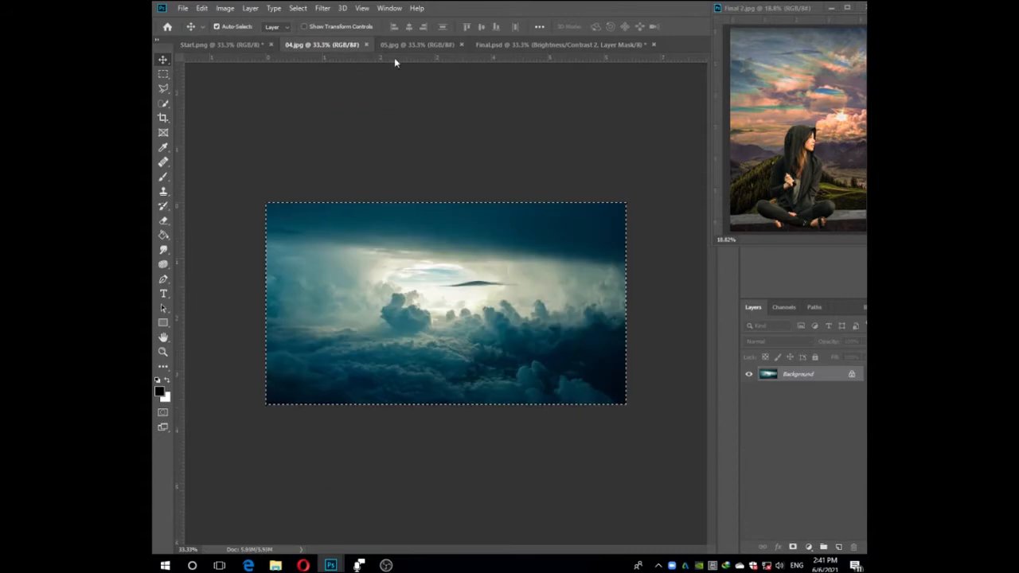
click(366, 44)
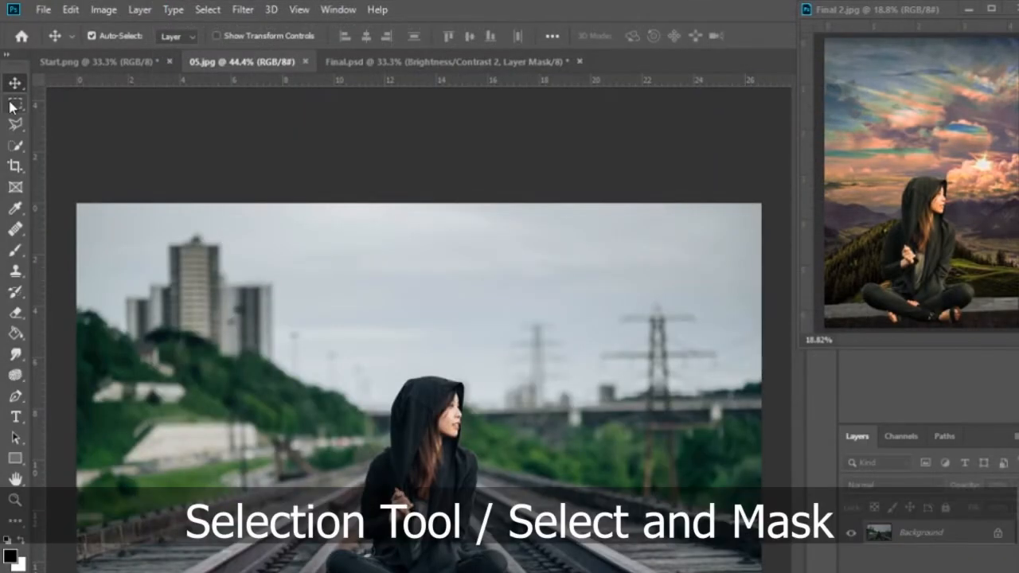
Enter the Select and Mask workspace for 05.jpg and activate the Quick Selection tool.
click(13, 104)
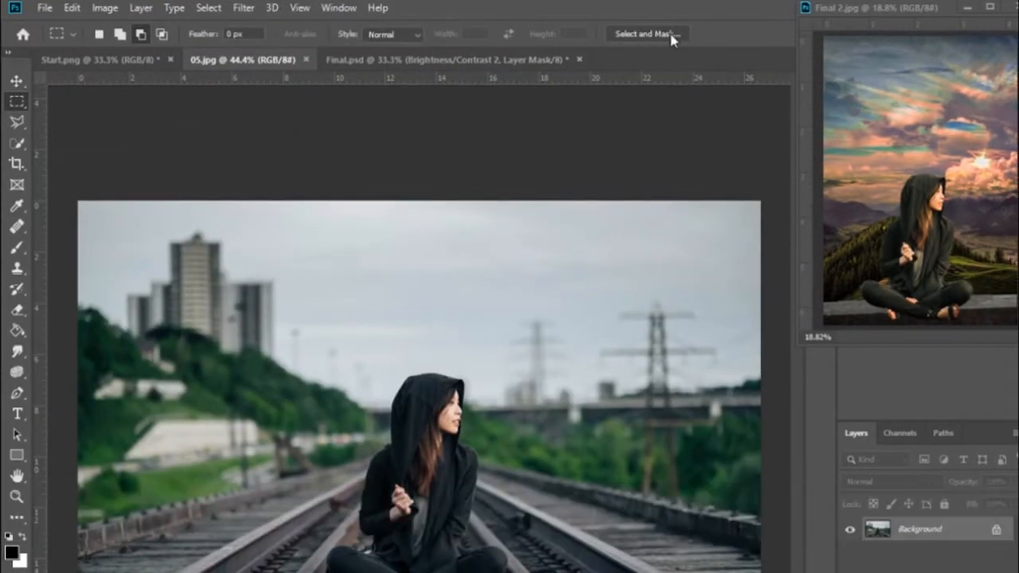
click(645, 39)
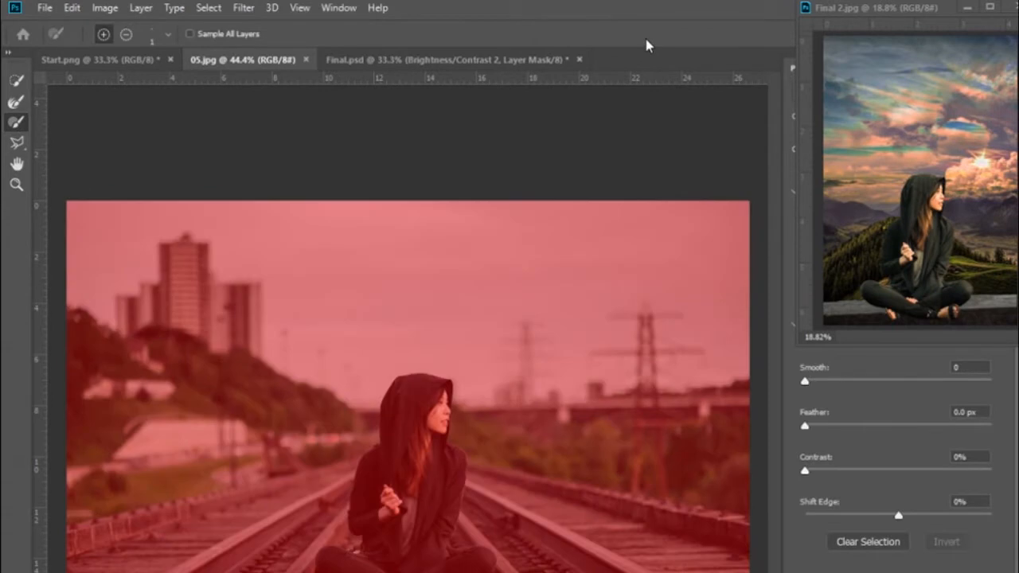
click(16, 82)
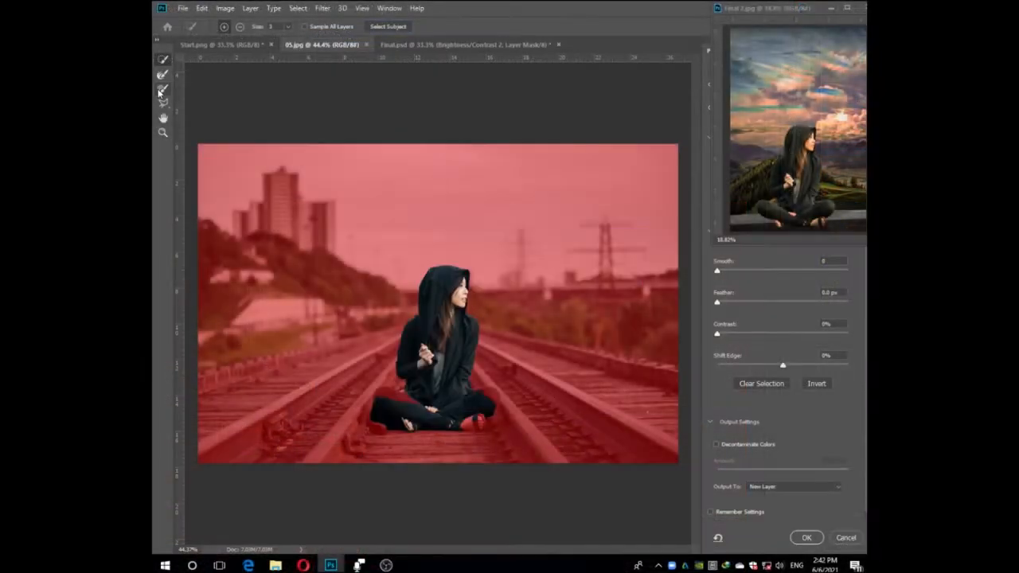
Refine the woman's selection with the brush along her face, hood and the outer edge of her sleeve.
scroll(446, 238, up, 10)
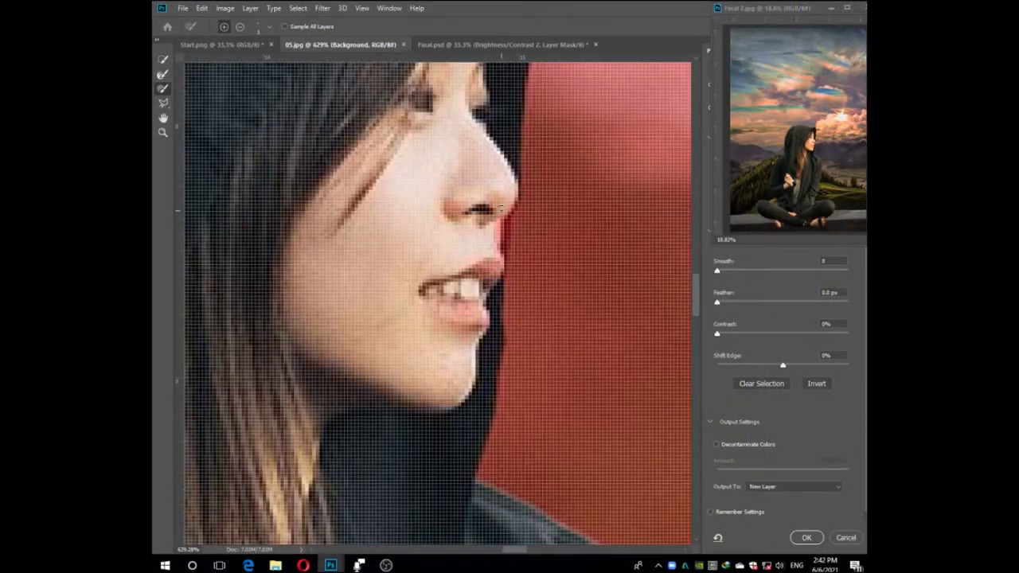
scroll(483, 342, down, 5)
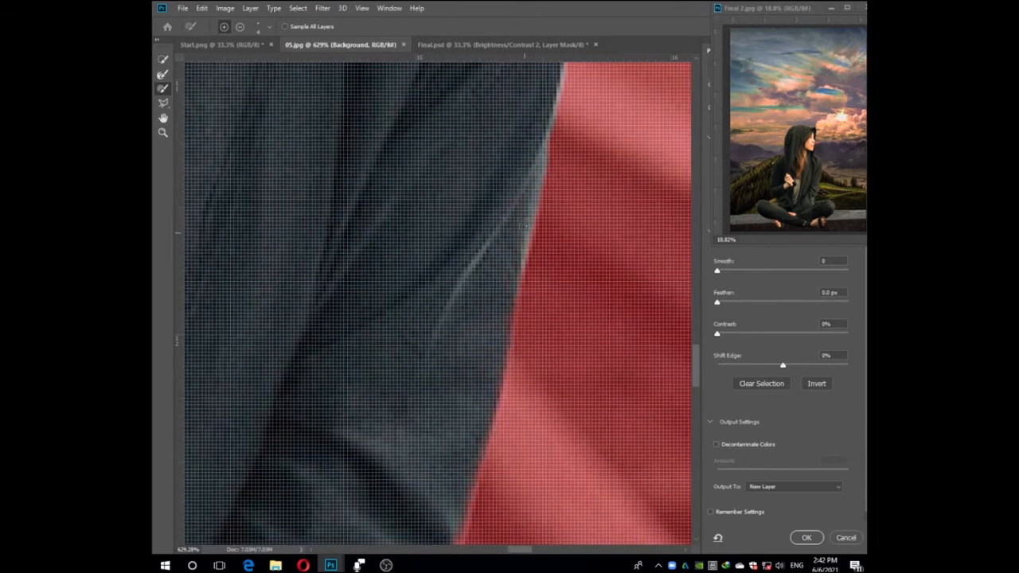
scroll(526, 141, down, 3)
scroll(502, 255, down, 2)
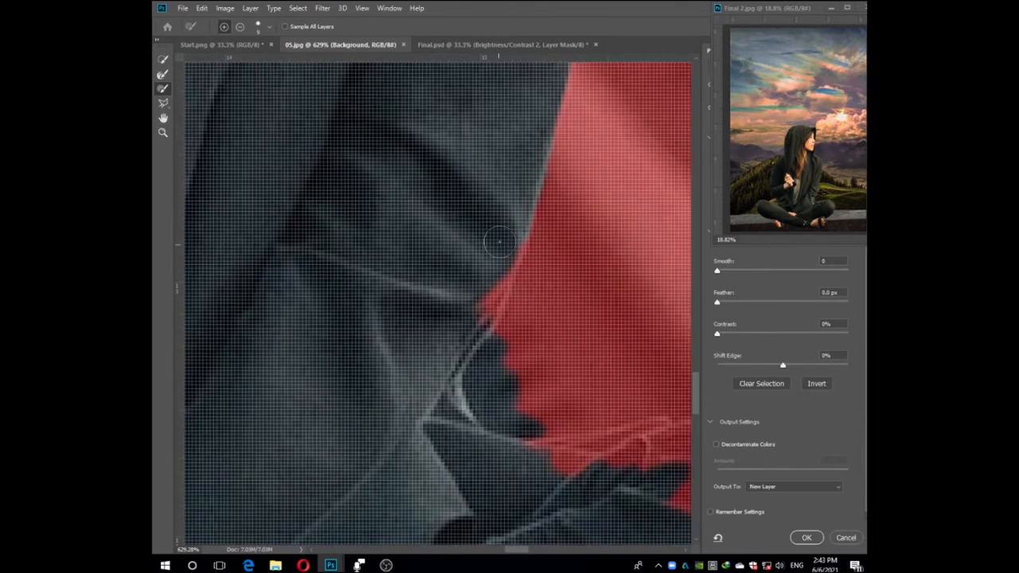
scroll(489, 292, down, 2)
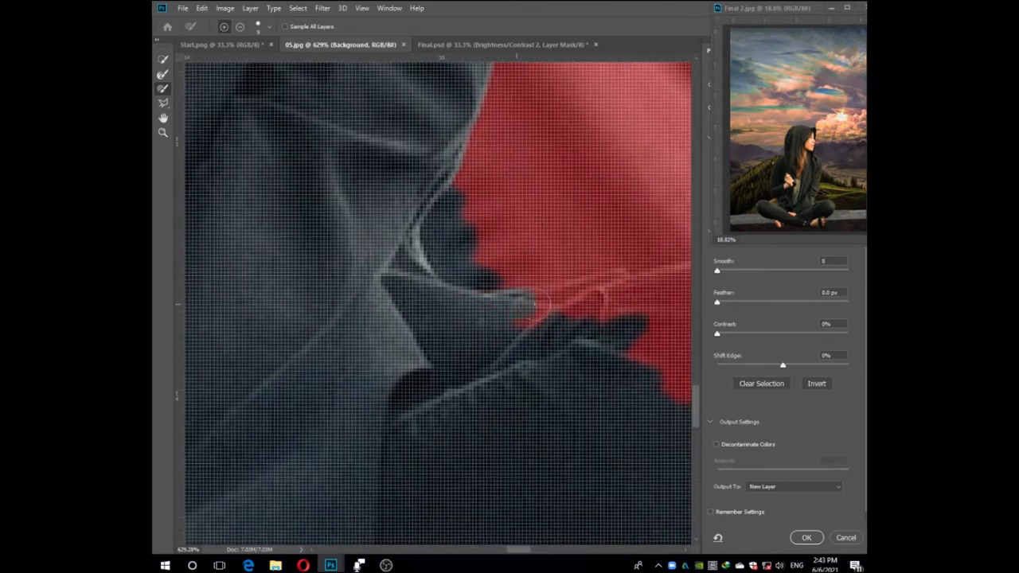
Subtract the background from the gap between her elbow and knee, and brush the missing knee edge into the selection.
drag(453, 243, 468, 197)
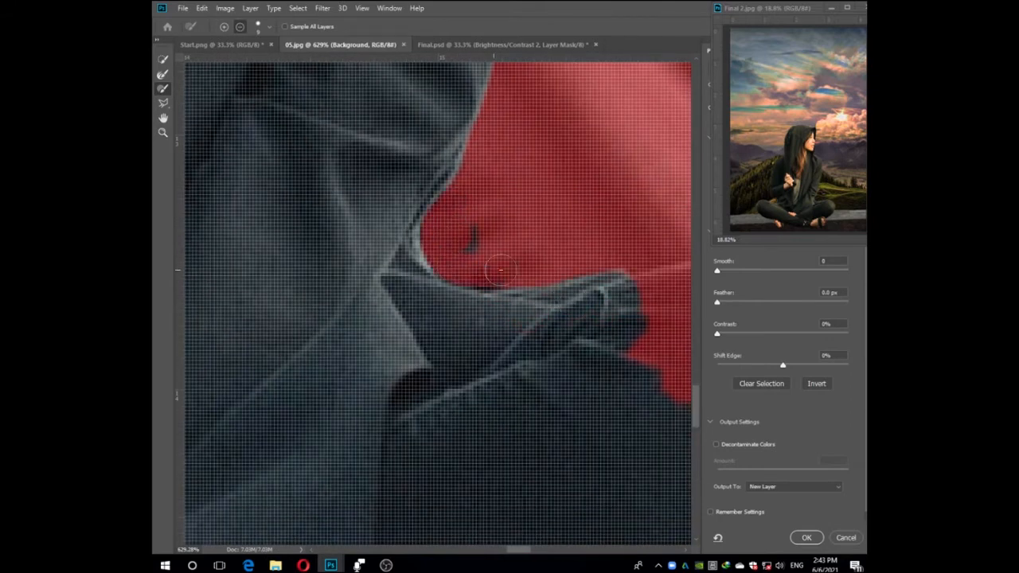
drag(633, 288, 403, 218)
drag(405, 218, 434, 216)
mouse_move(523, 210)
mouse_down()
mouse_move(594, 242)
mouse_move(525, 268)
mouse_up()
drag(600, 315, 432, 223)
mouse_move(440, 225)
mouse_down()
mouse_move(400, 262)
mouse_move(435, 173)
mouse_up()
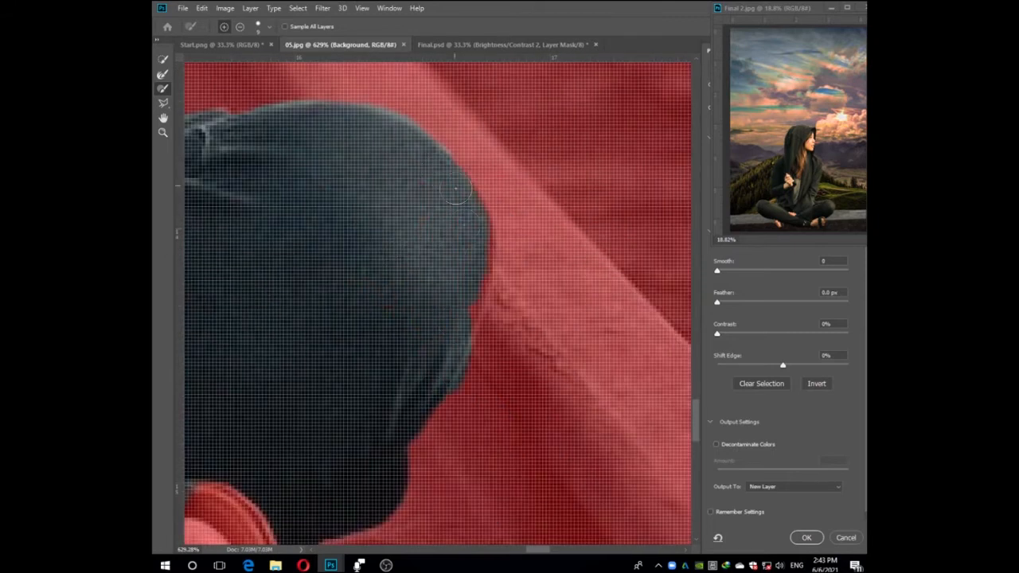
Brush the underside of that knee and the sandalled foot with its toes into the selection.
drag(455, 299, 502, 72)
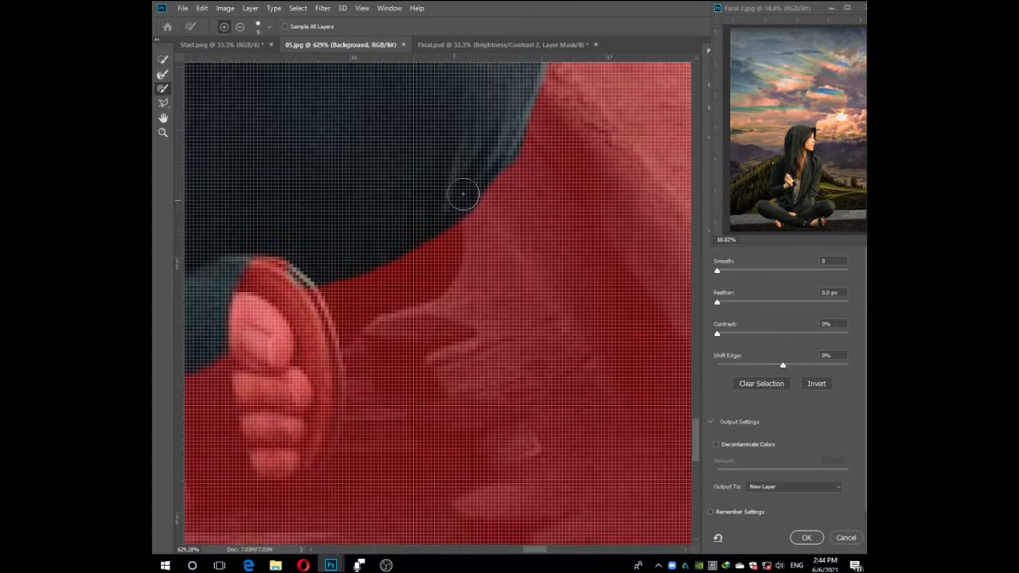
drag(312, 291, 459, 243)
mouse_move(456, 239)
mouse_down()
mouse_move(456, 315)
mouse_move(457, 244)
mouse_up()
scroll(456, 316, up, 5)
drag(487, 163, 491, 246)
mouse_move(483, 192)
mouse_down()
mouse_move(421, 393)
mouse_move(385, 312)
mouse_up()
drag(386, 303, 387, 227)
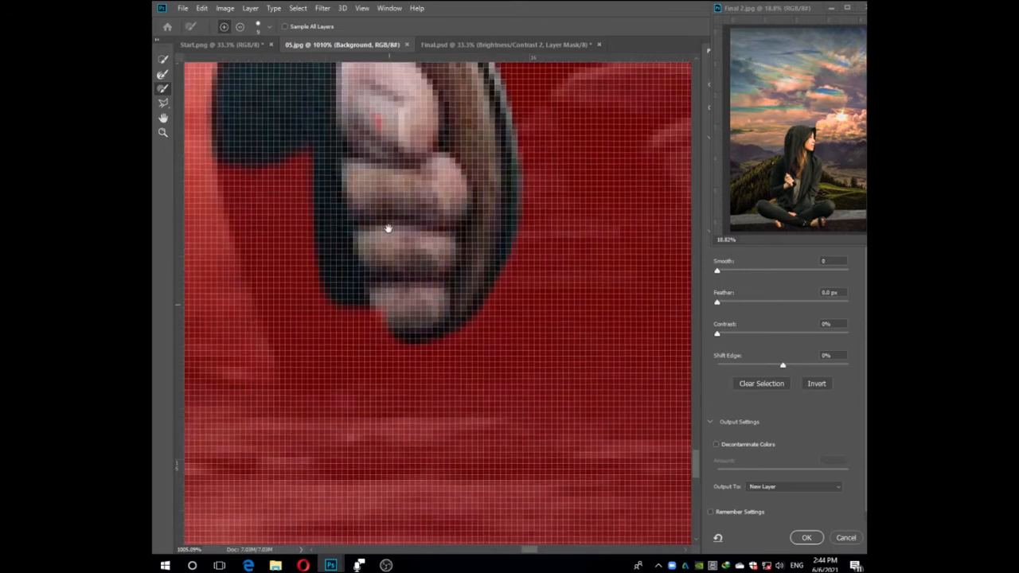
Clean the selection edge around the sandal sole and subtract the wooden planks beneath her foot and legs.
mouse_move(453, 316)
mouse_down()
mouse_move(279, 338)
mouse_move(337, 339)
mouse_up()
mouse_move(337, 347)
mouse_down()
mouse_move(443, 230)
mouse_move(499, 265)
mouse_up()
scroll(398, 215, down, 6)
mouse_move(355, 196)
mouse_down()
mouse_move(514, 196)
mouse_move(581, 147)
mouse_move(481, 265)
mouse_up()
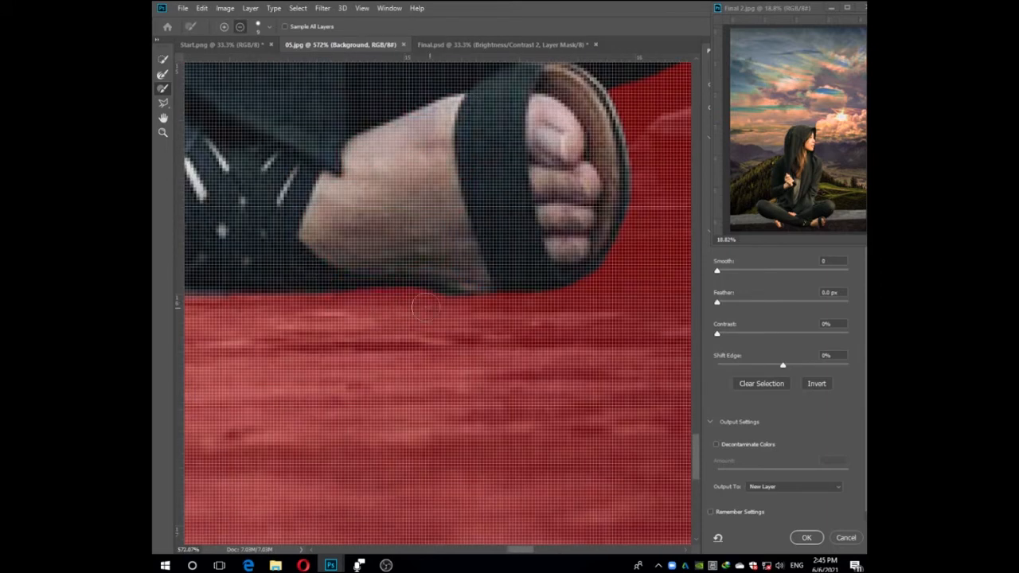
drag(239, 308, 588, 313)
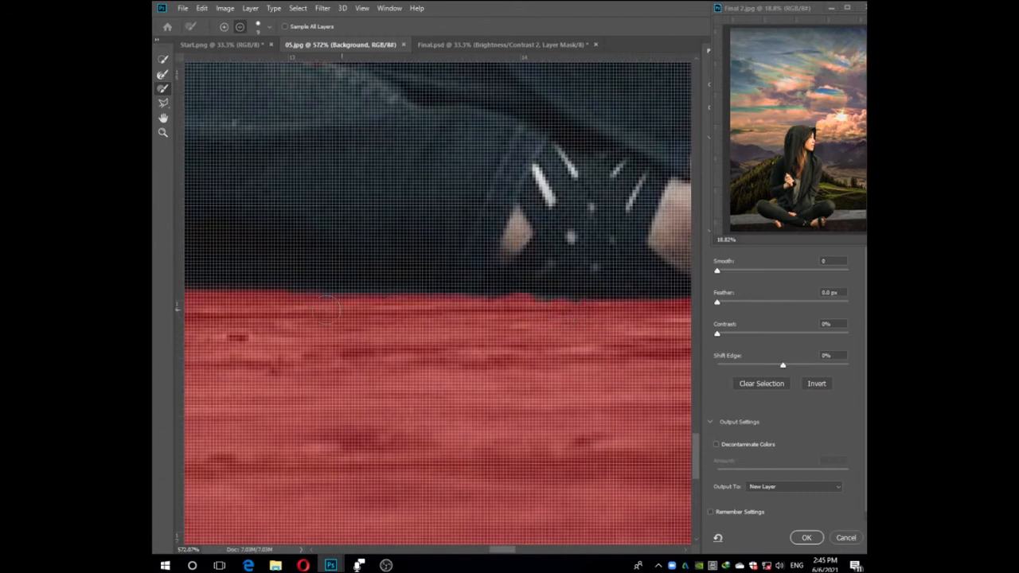
drag(259, 305, 581, 344)
mouse_move(197, 184)
mouse_down()
mouse_move(401, 216)
mouse_move(421, 279)
mouse_move(481, 374)
mouse_move(423, 358)
mouse_move(393, 334)
mouse_move(420, 173)
mouse_move(604, 220)
mouse_up()
Fill in the selection over her other folded leg and its sandalled foot, undoing the misplaced stroke.
drag(604, 220, 500, 381)
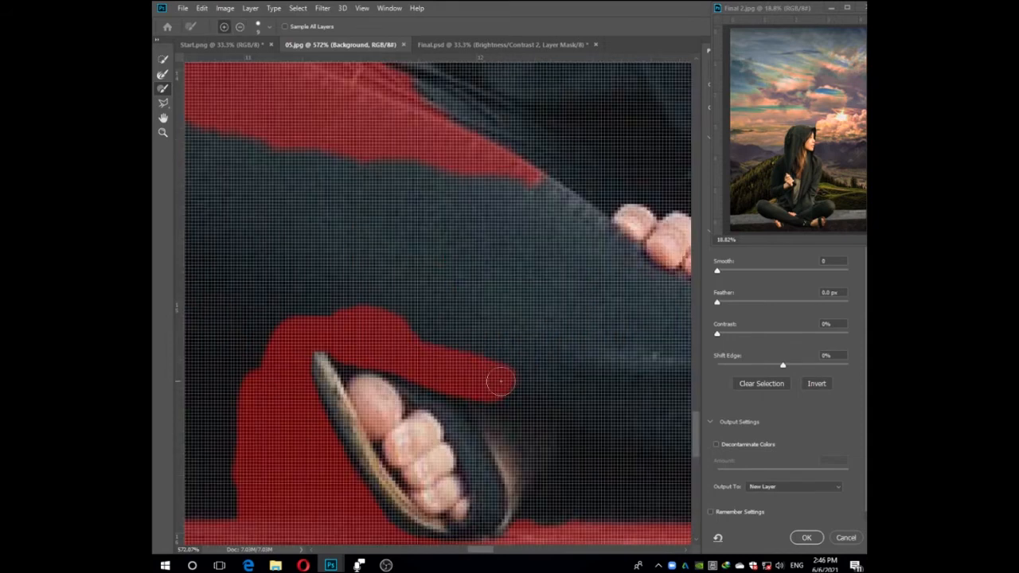
key(ctrl+z)
drag(271, 253, 623, 277)
mouse_move(299, 169)
mouse_down()
mouse_move(320, 240)
mouse_move(418, 321)
mouse_move(301, 239)
mouse_up()
mouse_move(659, 364)
mouse_down()
mouse_move(557, 243)
mouse_move(350, 195)
mouse_move(516, 256)
mouse_up()
mouse_move(398, 164)
mouse_down()
mouse_move(452, 283)
mouse_move(583, 351)
mouse_up()
drag(578, 302, 465, 213)
mouse_move(542, 283)
mouse_down()
mouse_move(418, 345)
mouse_move(518, 421)
mouse_move(350, 254)
mouse_move(223, 254)
mouse_move(295, 229)
mouse_move(350, 221)
mouse_up()
scroll(557, 279, down, 3)
Trace the remaining edges of that leg, knee and the adjoining jacket to complete her lower body selection.
scroll(385, 220, up, 3)
mouse_move(352, 98)
mouse_down()
mouse_move(321, 165)
mouse_move(531, 191)
mouse_up()
drag(493, 160, 514, 329)
mouse_move(509, 199)
mouse_down()
mouse_move(386, 253)
mouse_move(514, 198)
mouse_move(548, 218)
mouse_move(509, 267)
mouse_up()
drag(588, 246, 289, 176)
mouse_move(650, 294)
mouse_down()
mouse_move(371, 175)
mouse_move(301, 257)
mouse_move(509, 350)
mouse_up()
drag(605, 334, 447, 317)
mouse_move(447, 317)
mouse_down()
mouse_move(546, 362)
mouse_move(648, 390)
mouse_up()
scroll(501, 350, down, 6)
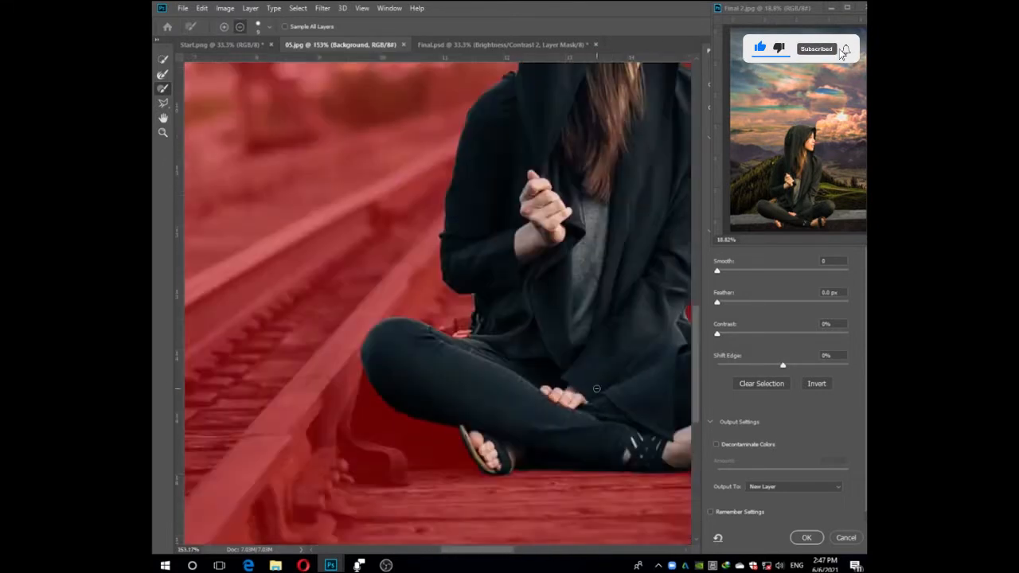
Reduce the brush size and touch up the selection edges around her waist, arm and hood.
scroll(469, 314, up, 7)
key(bracketleft)
key(bracketleft)
scroll(526, 206, down, 10)
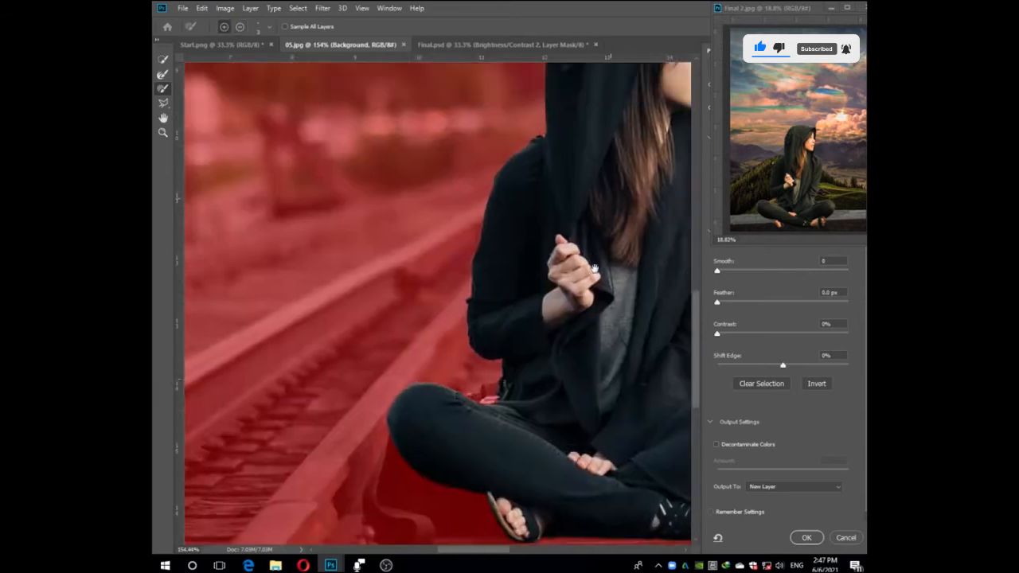
scroll(502, 244, up, 12)
scroll(509, 244, down, 12)
drag(610, 239, 490, 285)
scroll(490, 285, up, 9)
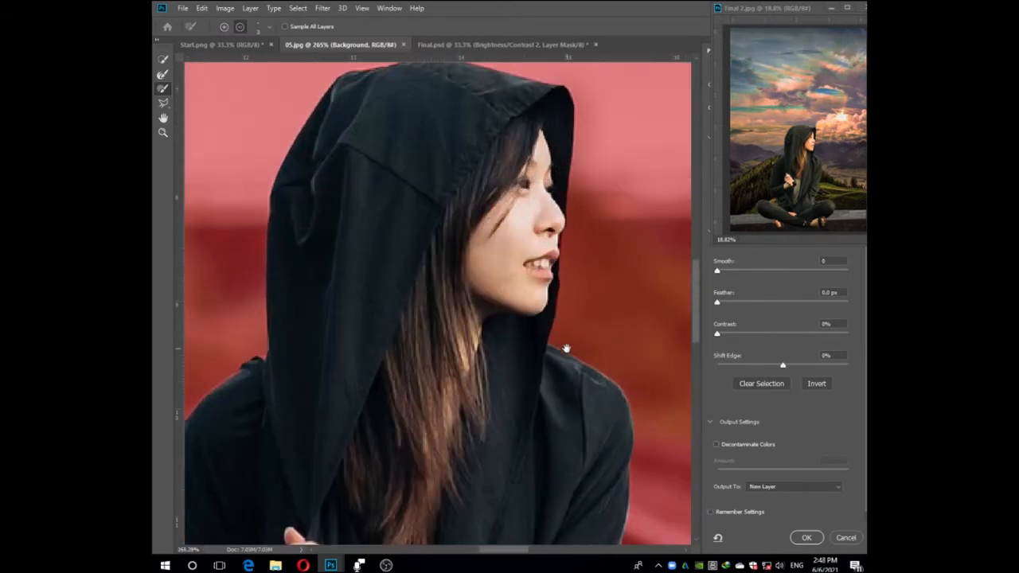
Enlarge the brush and subtract the dark gap beside the sandal and under the folded leg from the selection.
scroll(565, 347, down, 8)
scroll(566, 345, down, 5)
scroll(390, 422, up, 12)
key(bracketright)
key(bracketright)
key(bracketright)
key(bracketright)
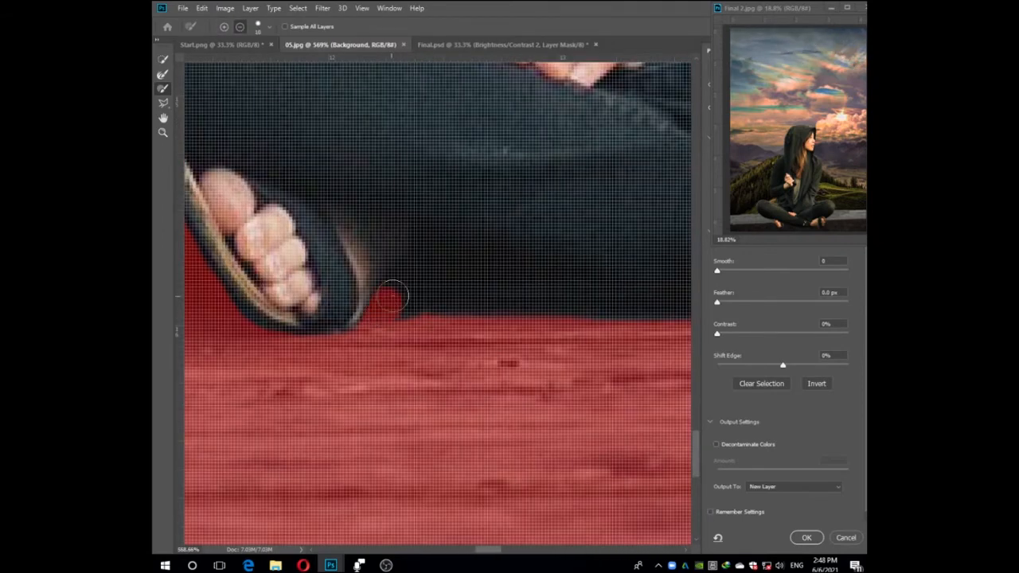
drag(391, 297, 366, 273)
drag(429, 279, 573, 296)
scroll(445, 310, down, 5)
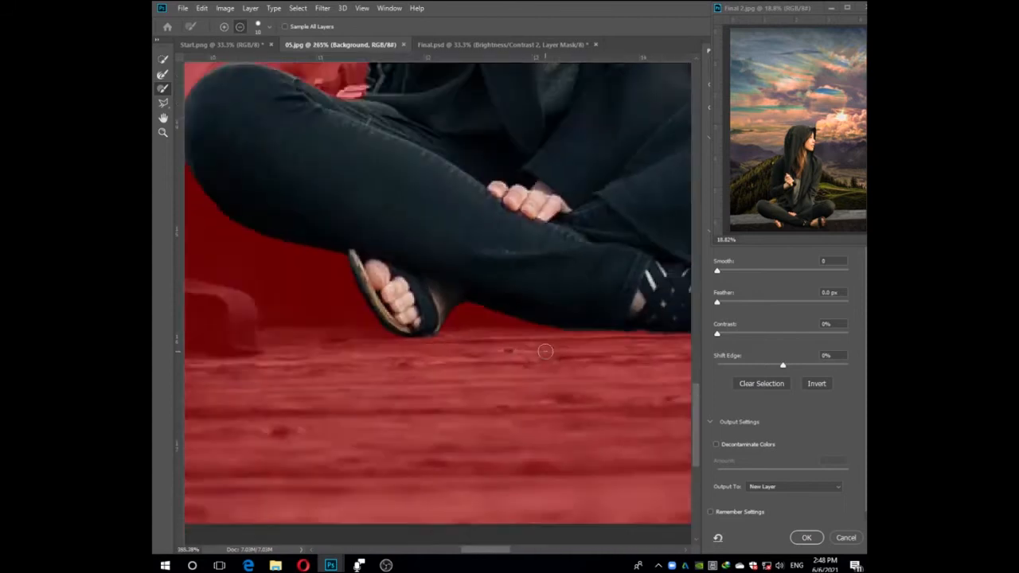
scroll(446, 310, down, 5)
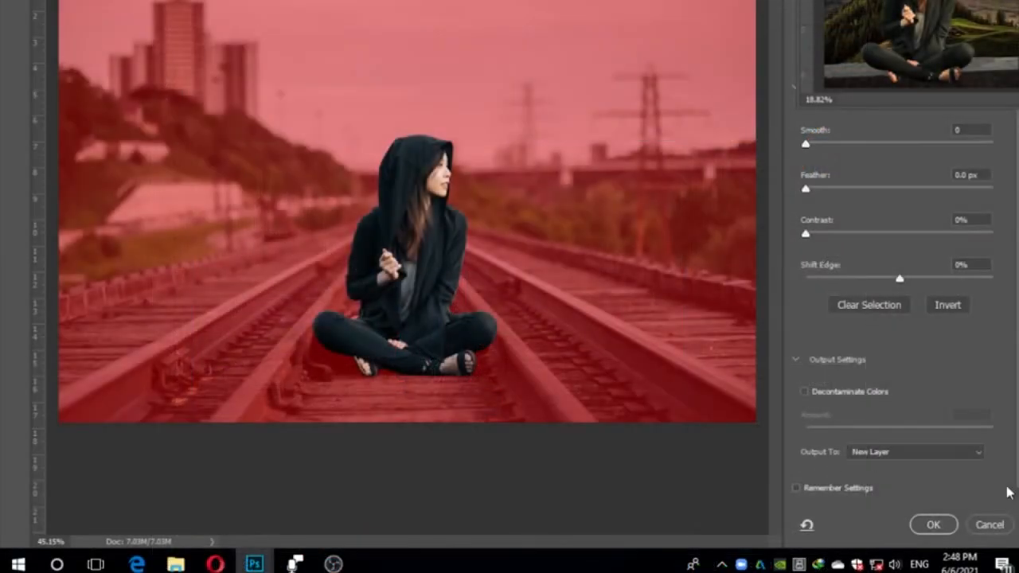
Output the refined selection of the woman to a new layer.
click(792, 485)
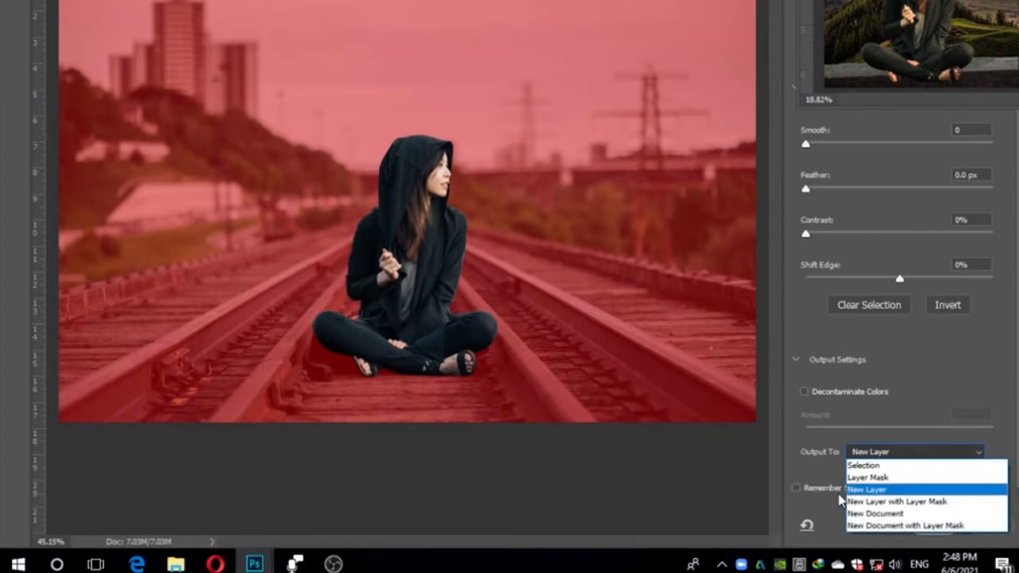
click(874, 491)
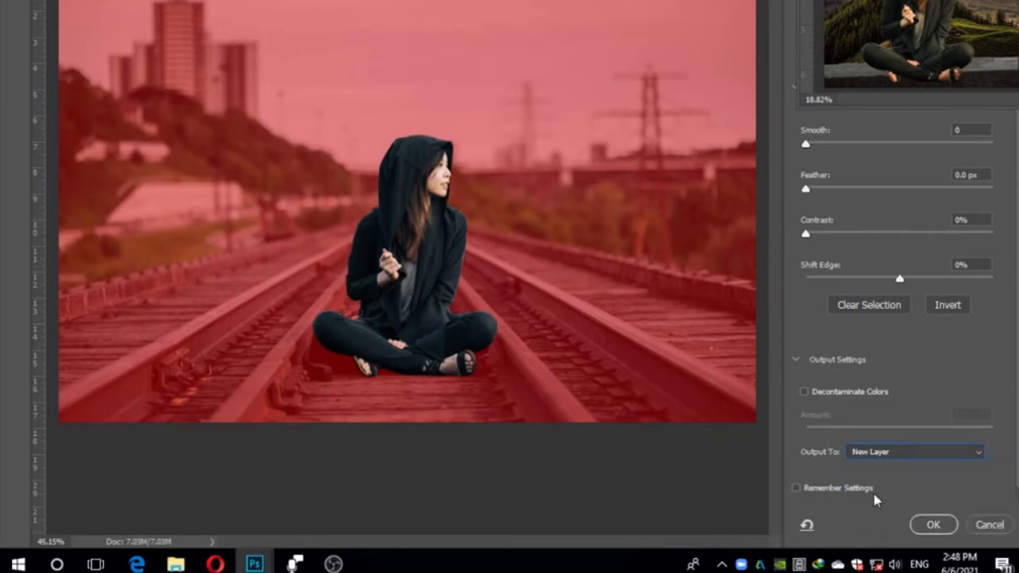
click(936, 526)
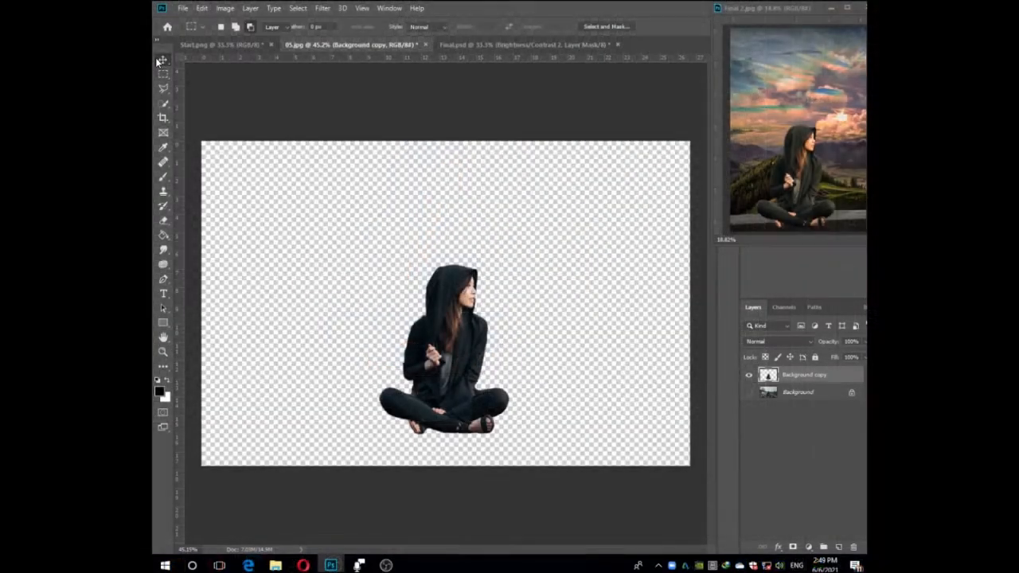
Move the cut-out woman into Start.png with the Move tool and place her over the stone wall.
click(162, 61)
drag(477, 365, 443, 393)
scroll(510, 449, up, 4)
scroll(510, 448, down, 3)
Free-transform the woman to about 147% and seat her centred on the stone wall.
key(ctrl+t)
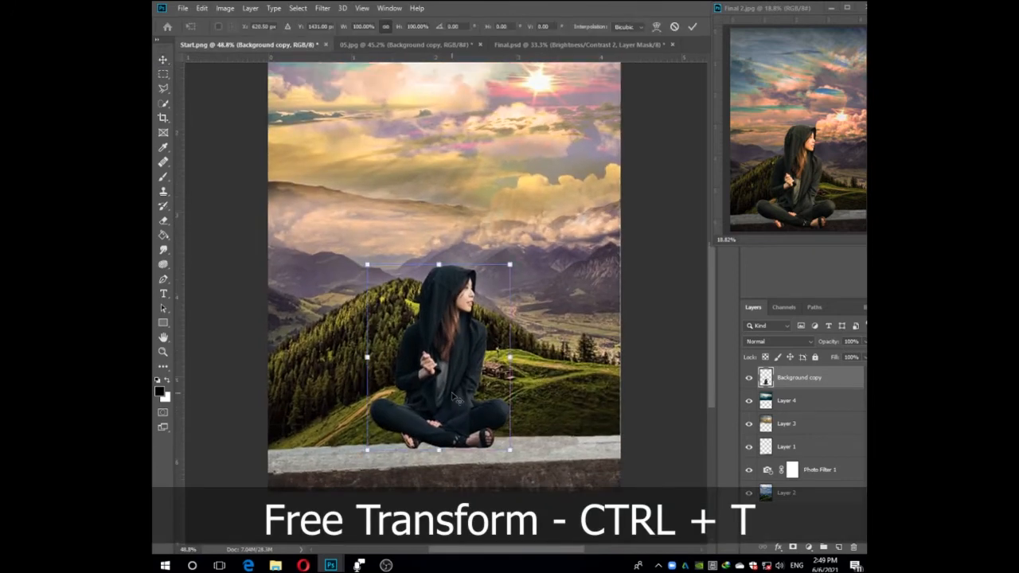
drag(508, 265, 526, 243)
drag(367, 243, 319, 233)
drag(432, 319, 435, 343)
drag(437, 240, 432, 203)
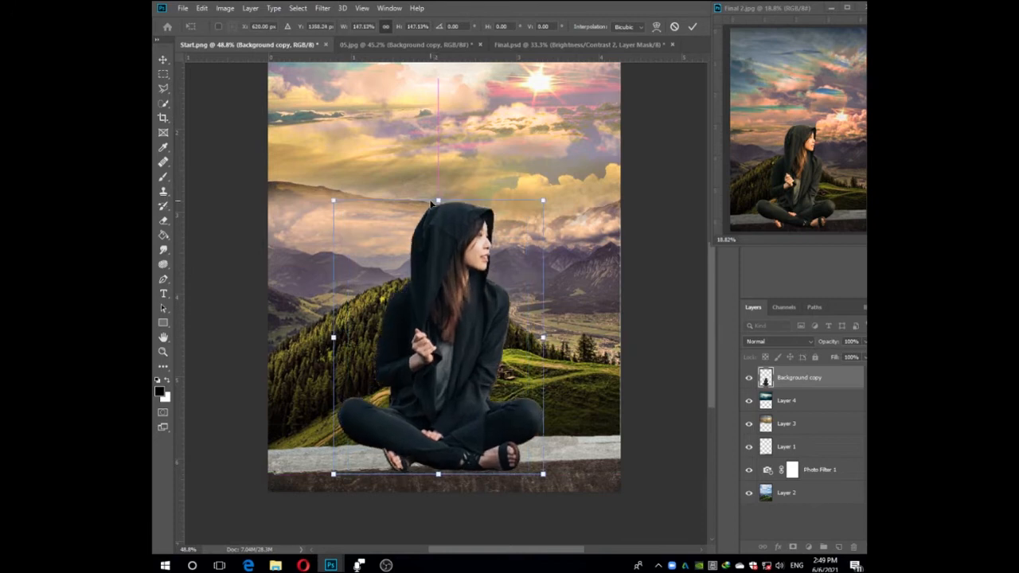
drag(441, 354, 446, 380)
key(Return)
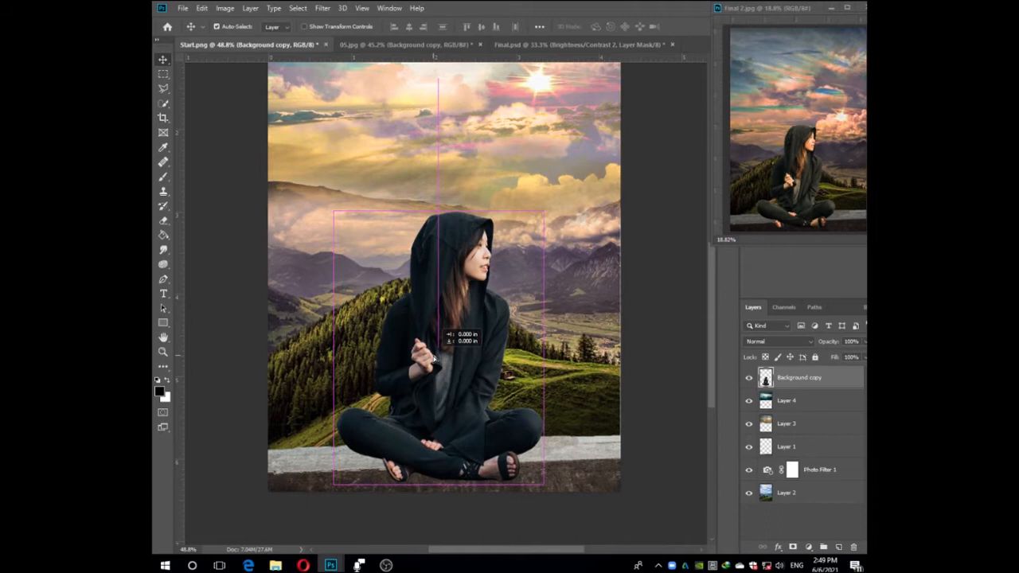
Select the mountain landscape on Layer 2 and scale it up to about 102% past the canvas's right edge.
scroll(470, 319, down, 3)
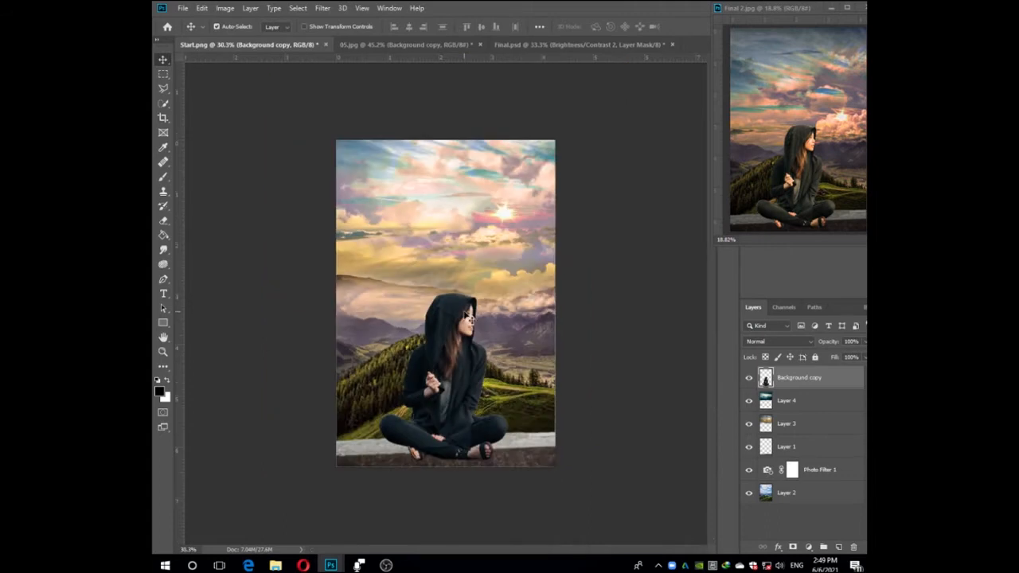
scroll(469, 319, up, 4)
click(574, 401)
click(690, 501)
click(611, 337)
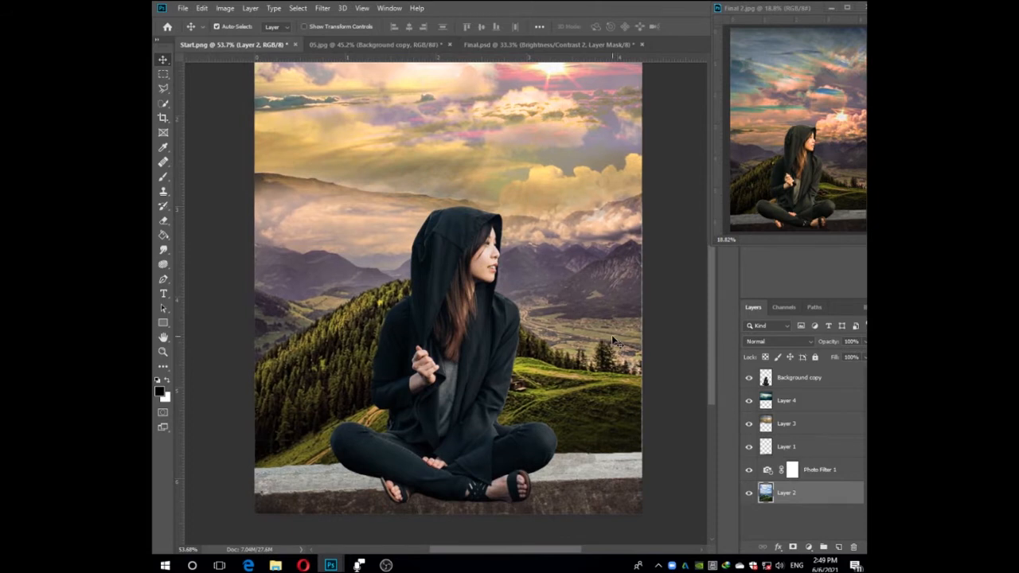
key(ctrl+t)
drag(641, 207, 646, 205)
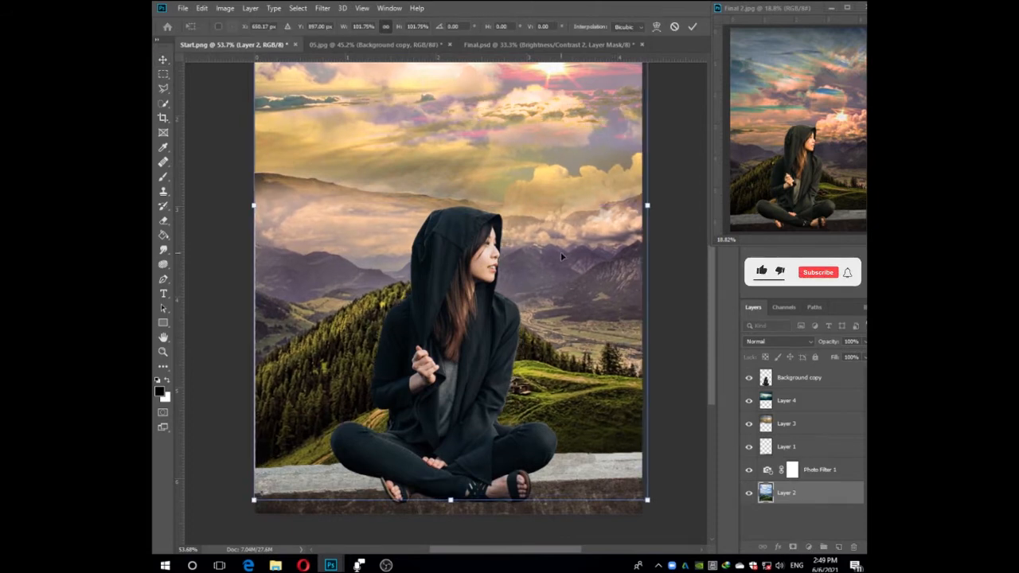
key(Return)
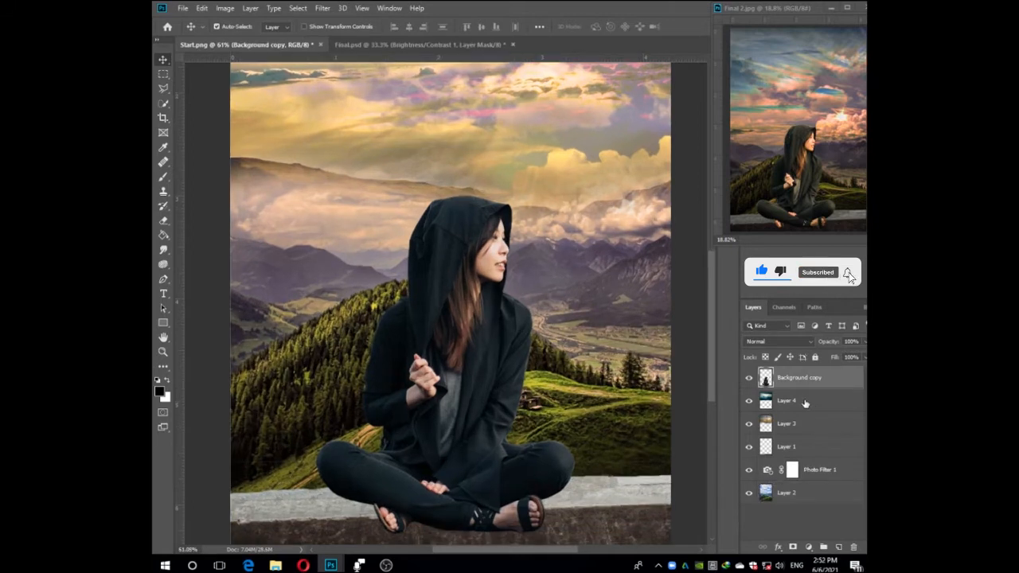
Add a Brightness/Contrast adjustment layer directly above Layer 4.
click(805, 402)
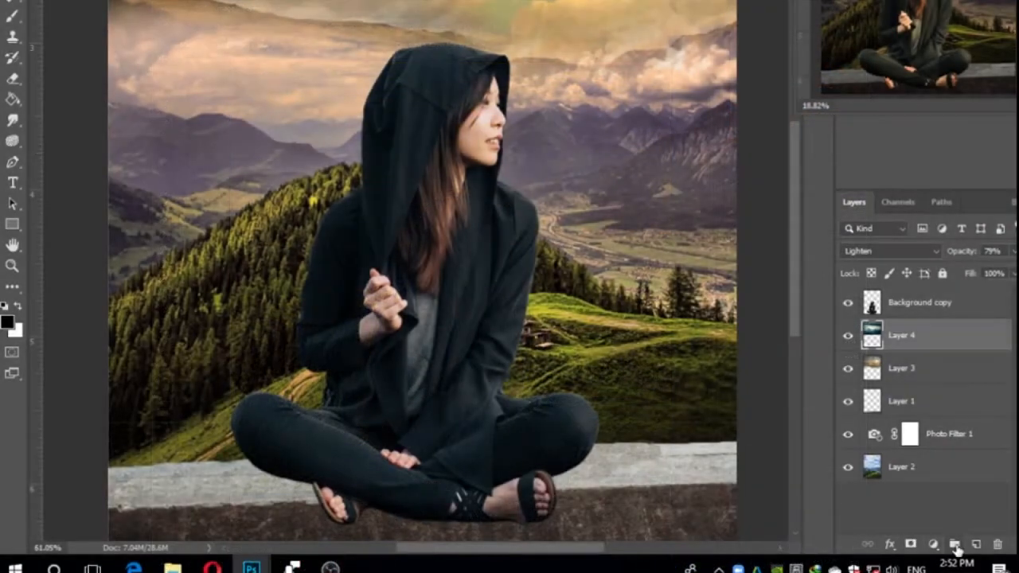
click(936, 545)
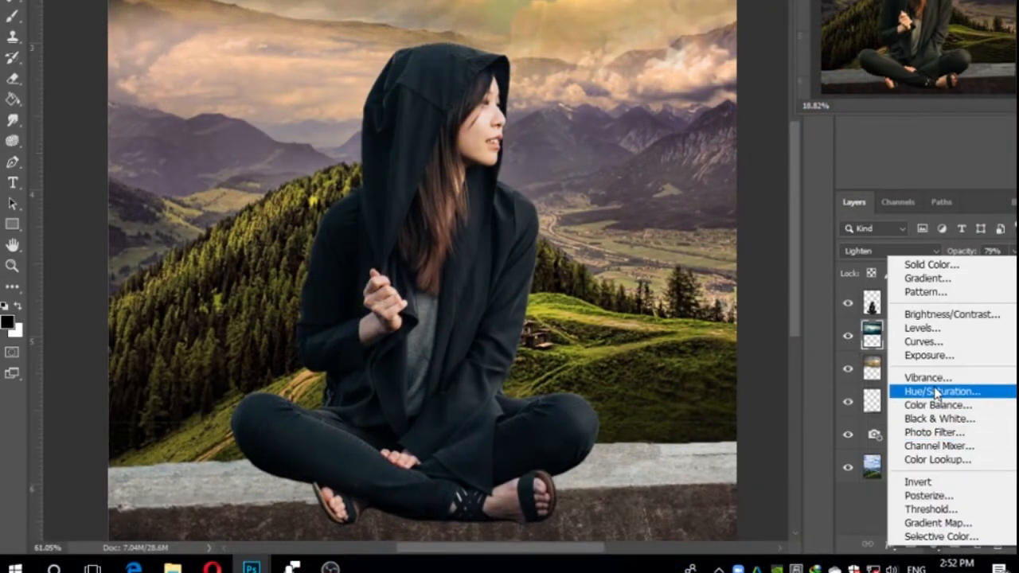
click(923, 315)
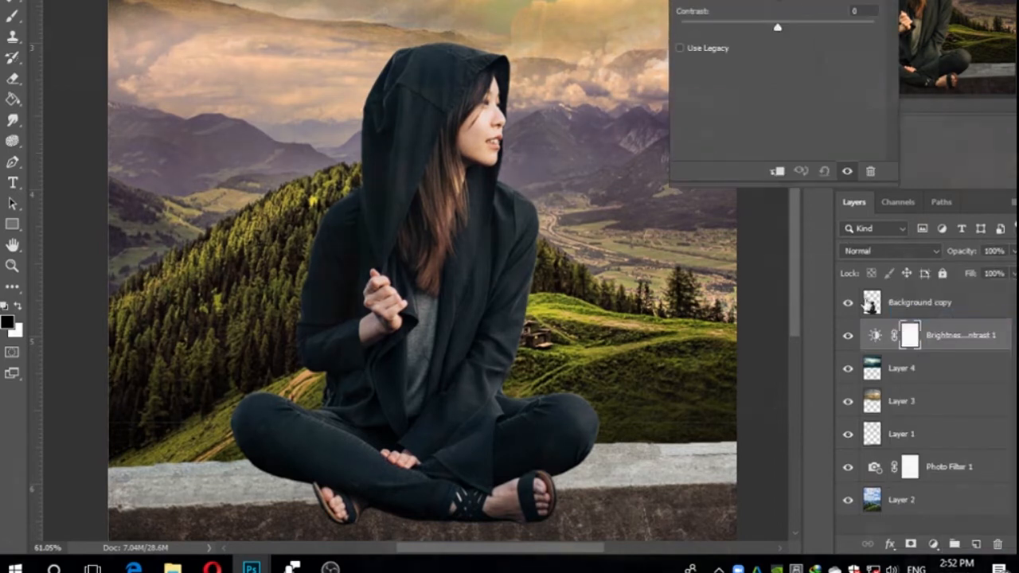
Set the Brightness/Contrast 1 adjustment to brightness -62 and contrast 13, then close its properties.
drag(780, 233, 751, 236)
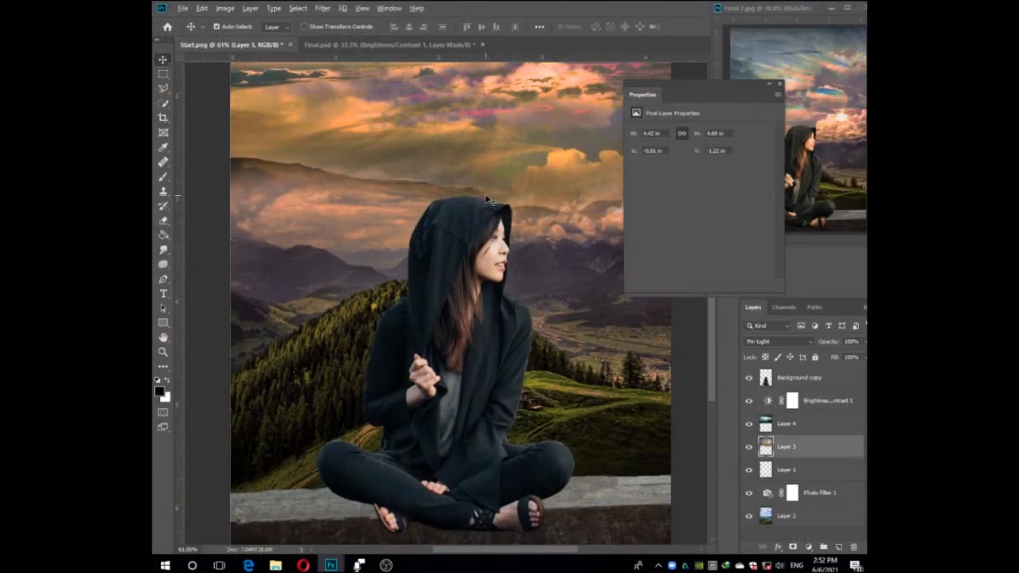
key(ctrl+0)
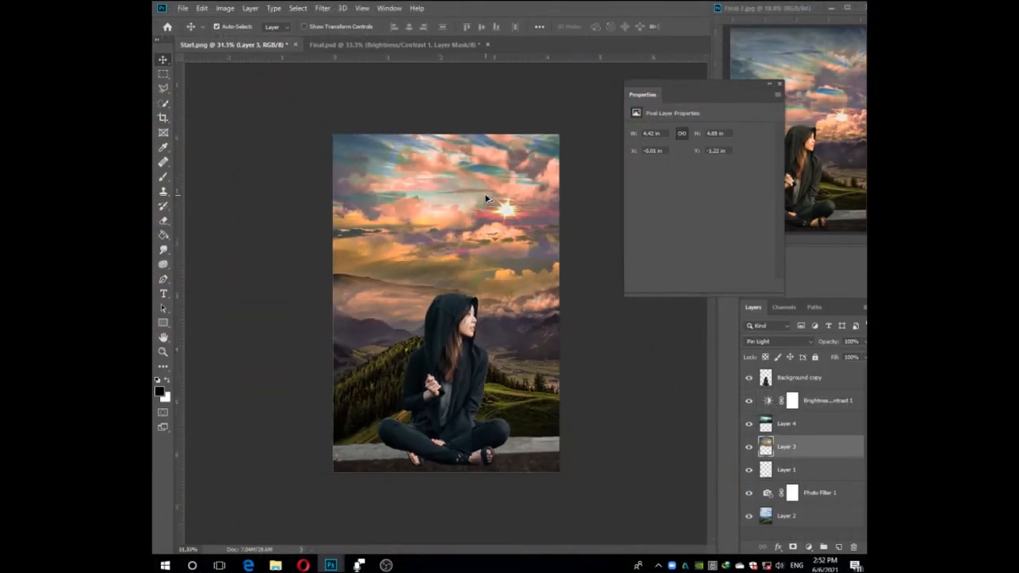
click(793, 402)
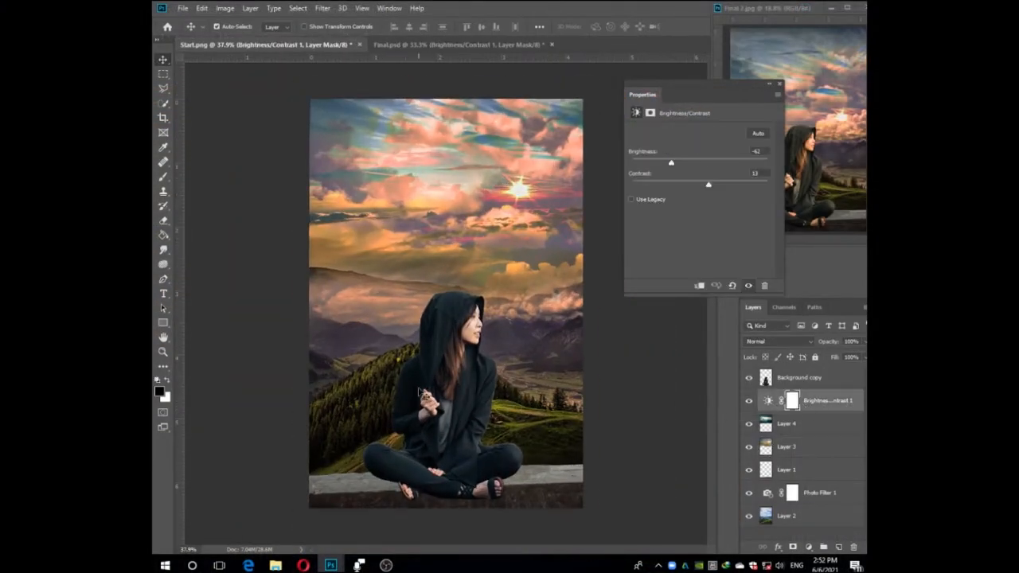
click(779, 88)
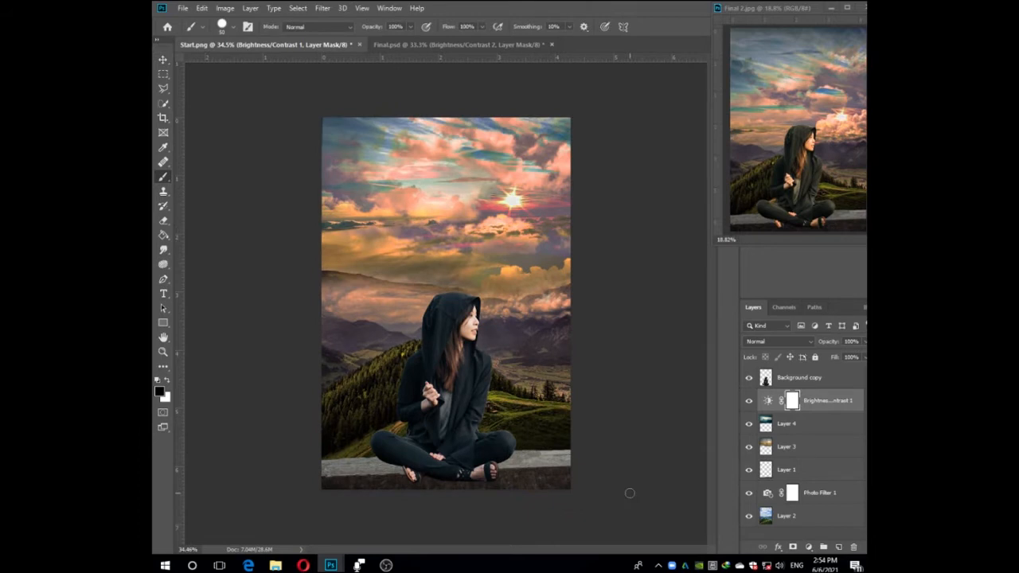
Add a second Brightness/Contrast adjustment layer above the first, with brightness about -24 and contrast about 33.
double_click(766, 402)
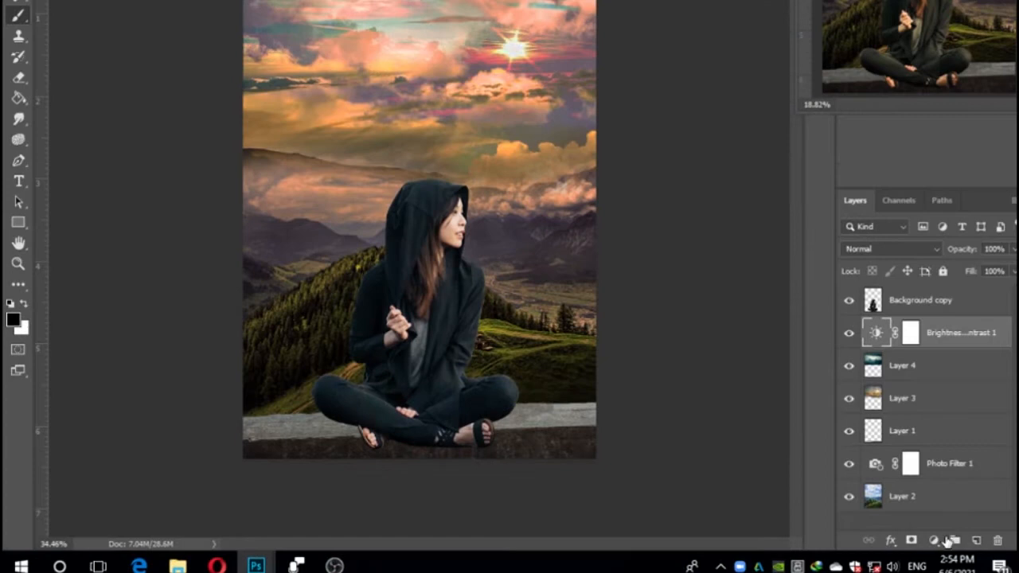
click(808, 547)
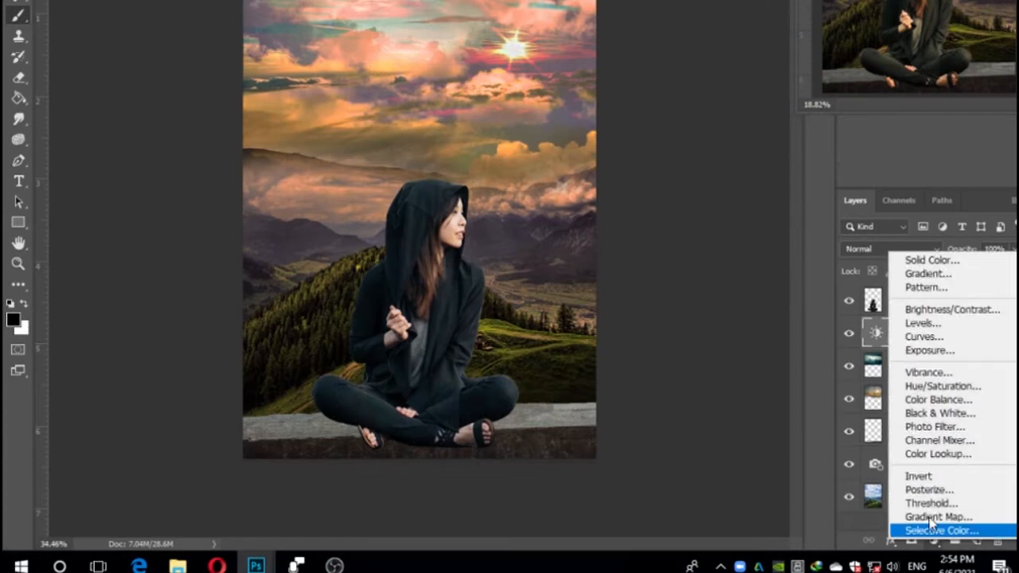
click(939, 309)
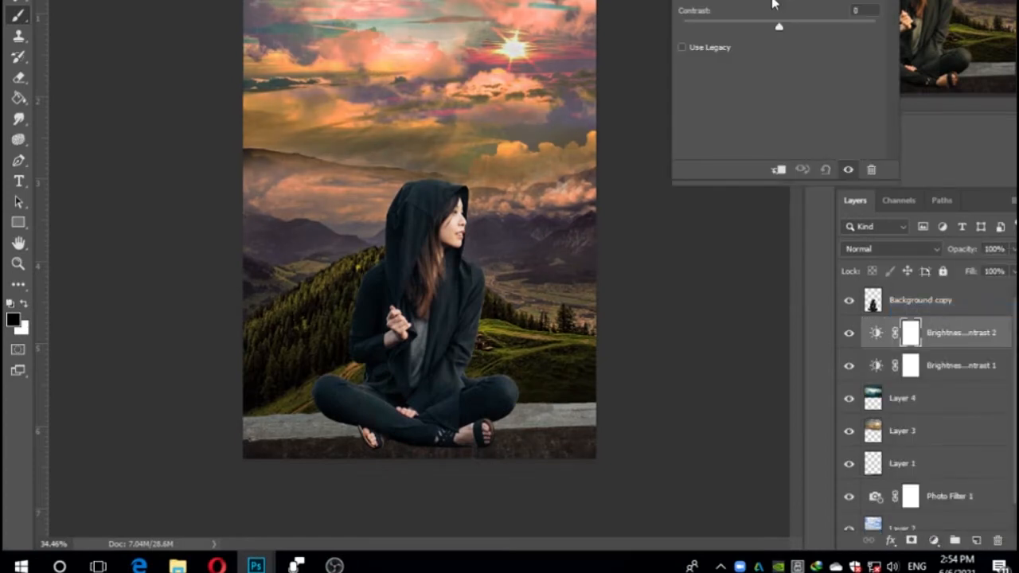
drag(772, 1, 765, 2)
drag(778, 27, 802, 27)
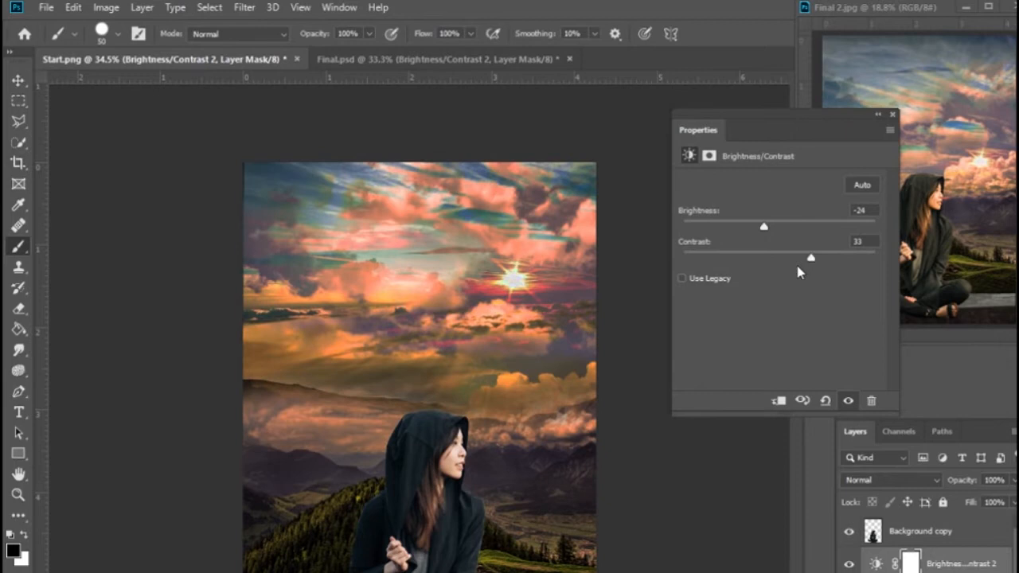
Retune the contrast of Brightness/Contrast 2 and place the woman's layer beneath both Brightness/Contrast layers.
mouse_move(827, 260)
mouse_down()
mouse_move(815, 260)
mouse_move(846, 259)
mouse_up()
mouse_move(764, 227)
mouse_down()
mouse_move(779, 227)
mouse_move(671, 228)
mouse_move(779, 230)
mouse_move(765, 229)
mouse_up()
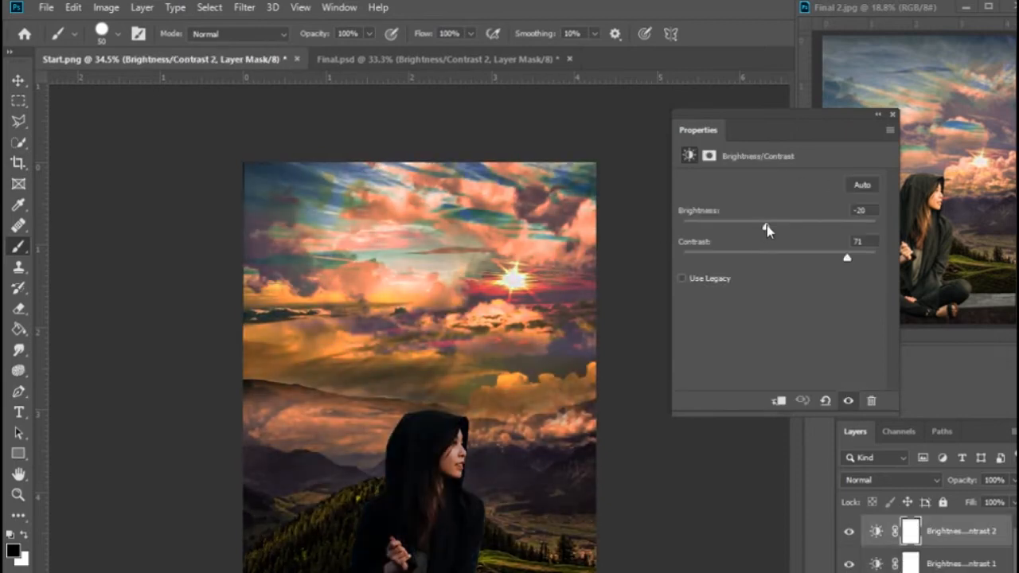
drag(847, 259, 791, 259)
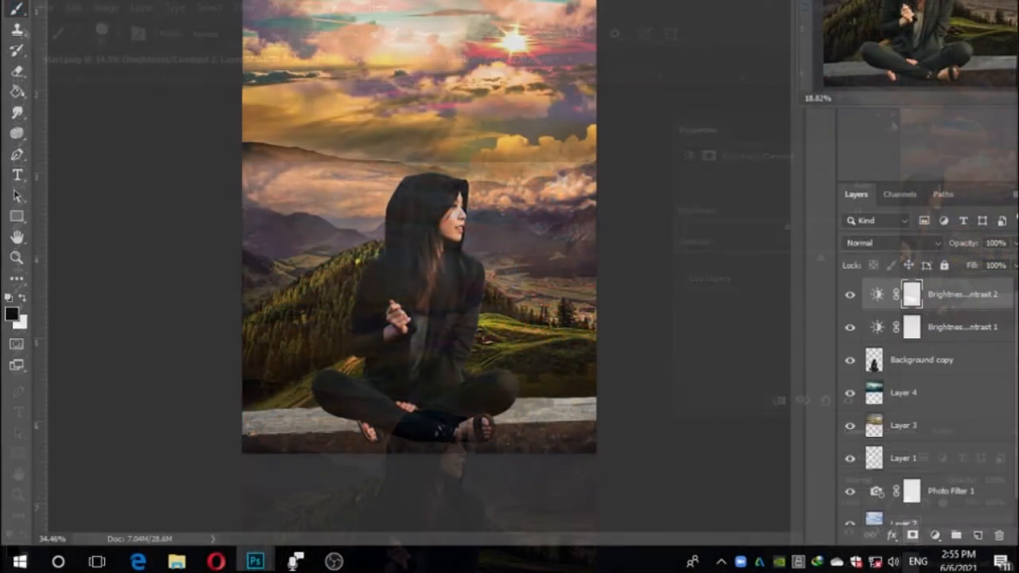
Turn the Brightness/Contrast 2 mask black and paint it white over the woman's face with a small brush of about 25 px.
right_click(913, 292)
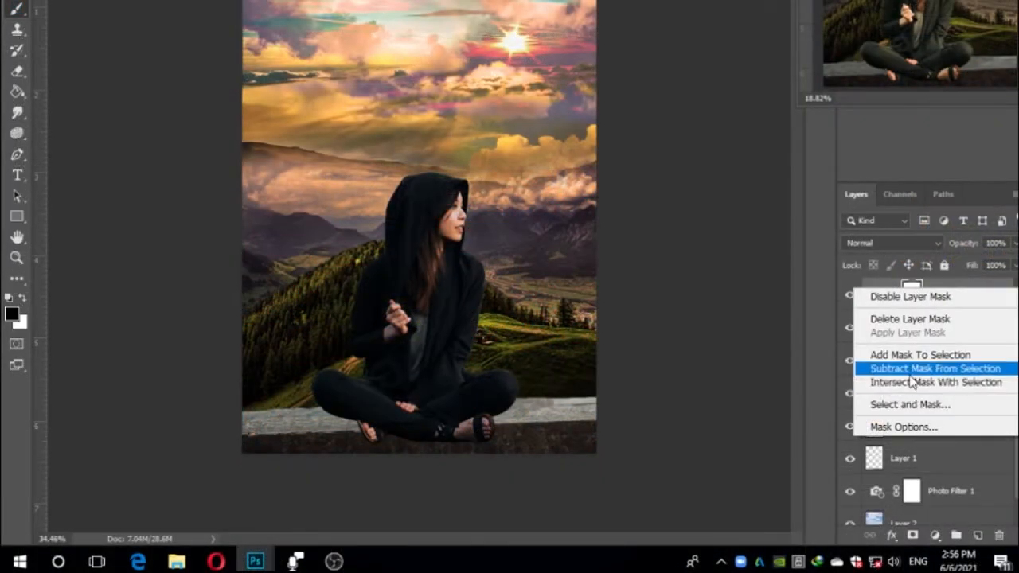
click(914, 382)
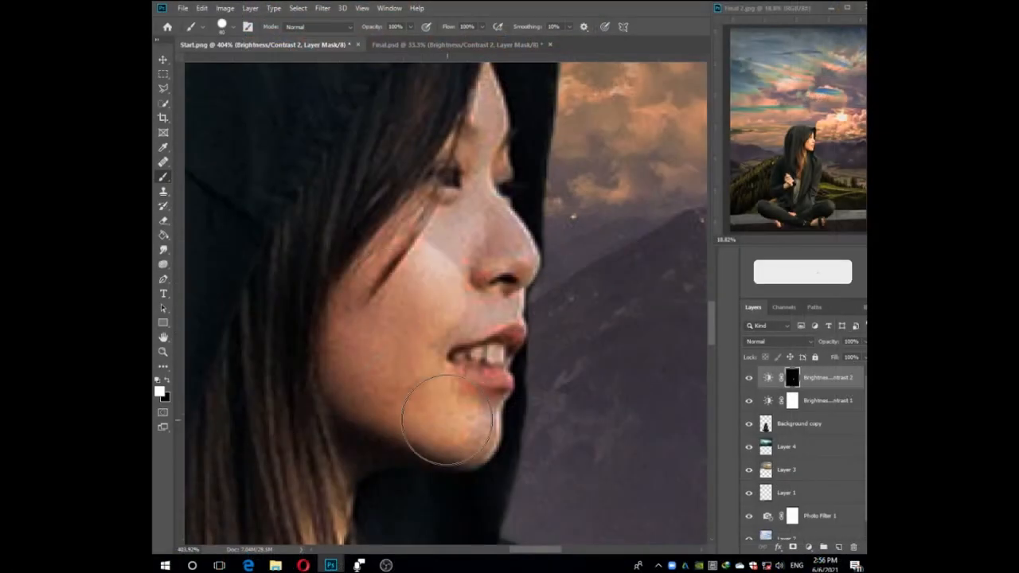
key(bracketleft)
key(bracketleft)
mouse_move(469, 430)
mouse_down()
mouse_move(491, 358)
mouse_move(478, 199)
mouse_up()
drag(479, 239, 438, 359)
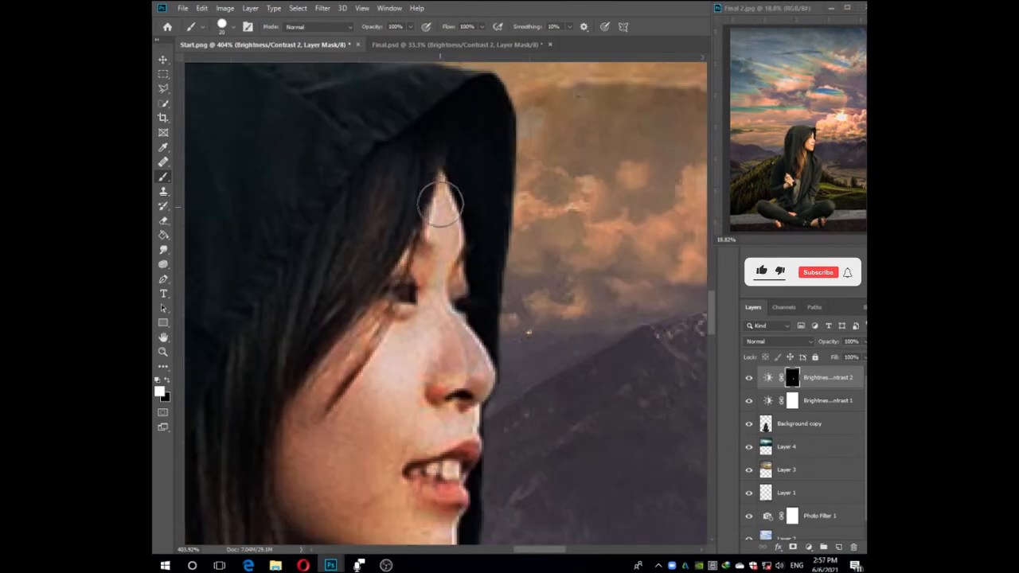
drag(438, 204, 458, 318)
drag(453, 533, 491, 291)
scroll(482, 371, down, 20)
scroll(527, 469, up, 10)
scroll(527, 407, up, 6)
mouse_move(583, 364)
mouse_down()
mouse_move(504, 321)
mouse_move(487, 286)
mouse_up()
Enlarge the brush to 90 px and paint the Brightness/Contrast 2 mask white along the stone wall beside the woman's feet.
key(bracketright)
key(bracketright)
key(bracketright)
key(bracketright)
key(bracketright)
key(bracketright)
key(bracketright)
click(166, 397)
click(621, 339)
key(x)
mouse_move(533, 339)
mouse_down()
mouse_move(429, 323)
mouse_move(512, 370)
mouse_up()
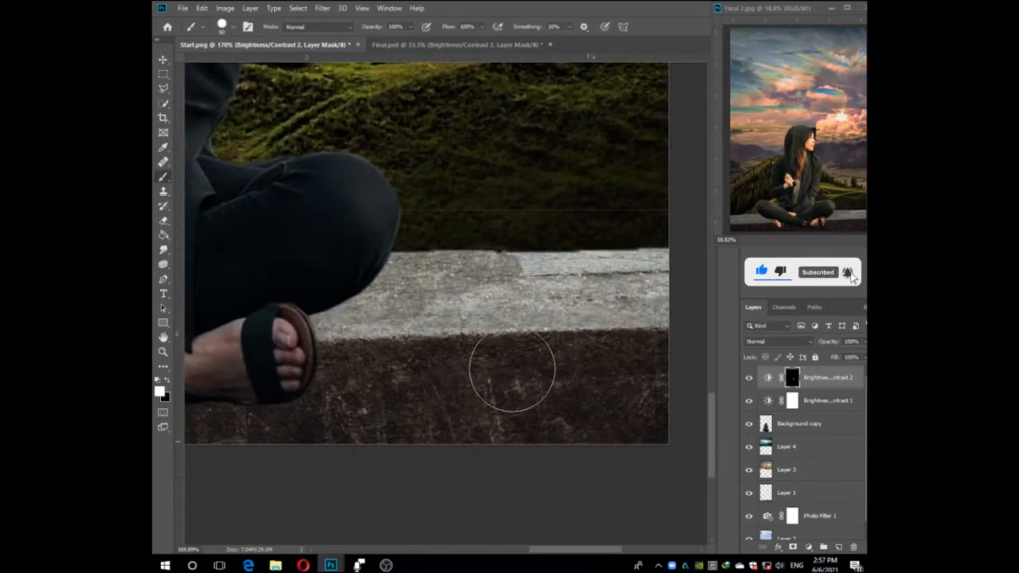
drag(291, 459, 496, 334)
drag(300, 298, 592, 296)
Set Brightness/Contrast 2 to brightness about -20 and contrast about 15.
scroll(471, 268, down, 18)
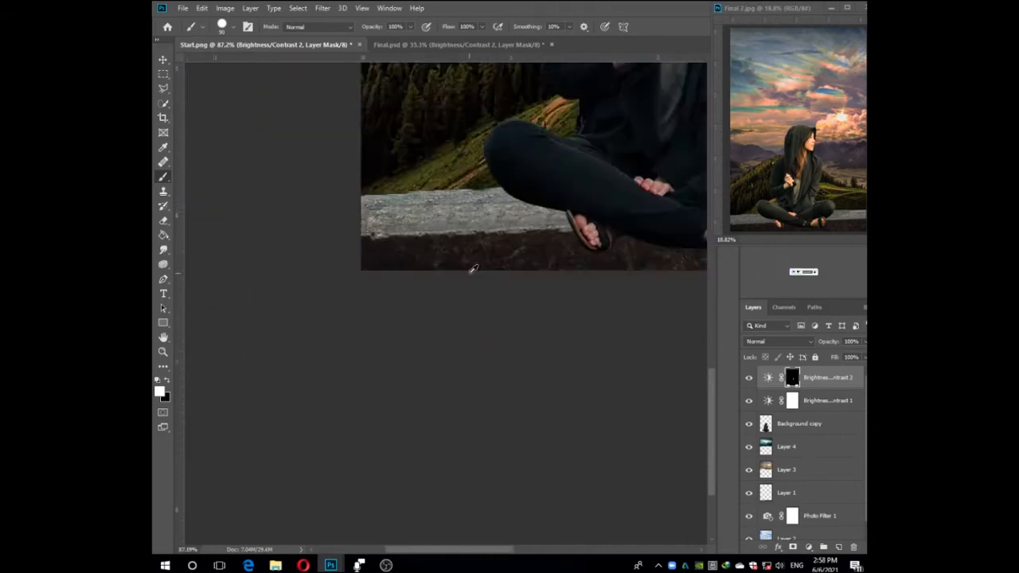
double_click(768, 378)
drag(699, 162, 674, 163)
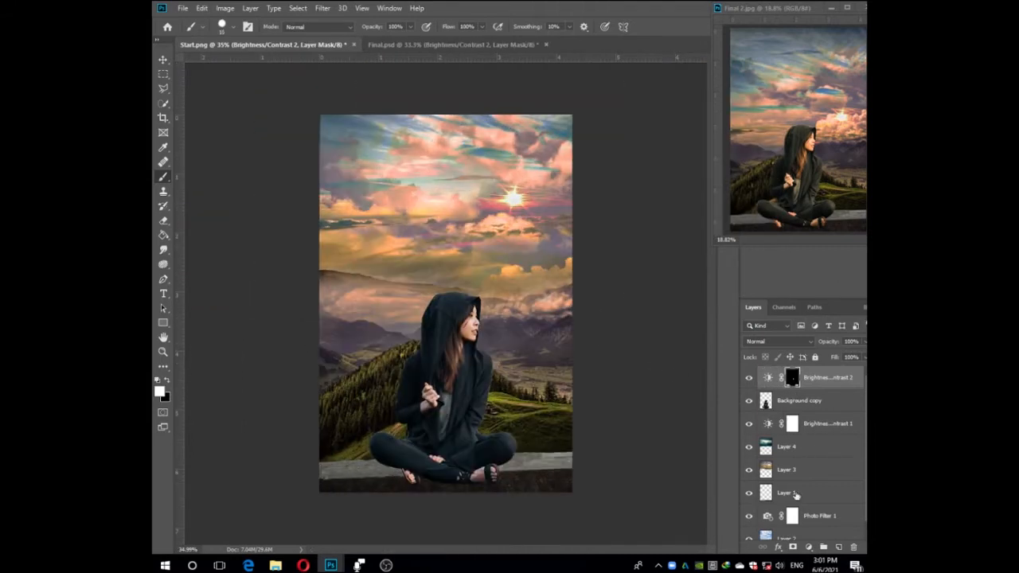
Add a third Brightness/Contrast adjustment layer below the woman's layer, load its mask as a selection and invert the mask to white.
click(808, 547)
click(804, 406)
drag(811, 379, 794, 428)
right_click(792, 423)
click(802, 485)
click(767, 423)
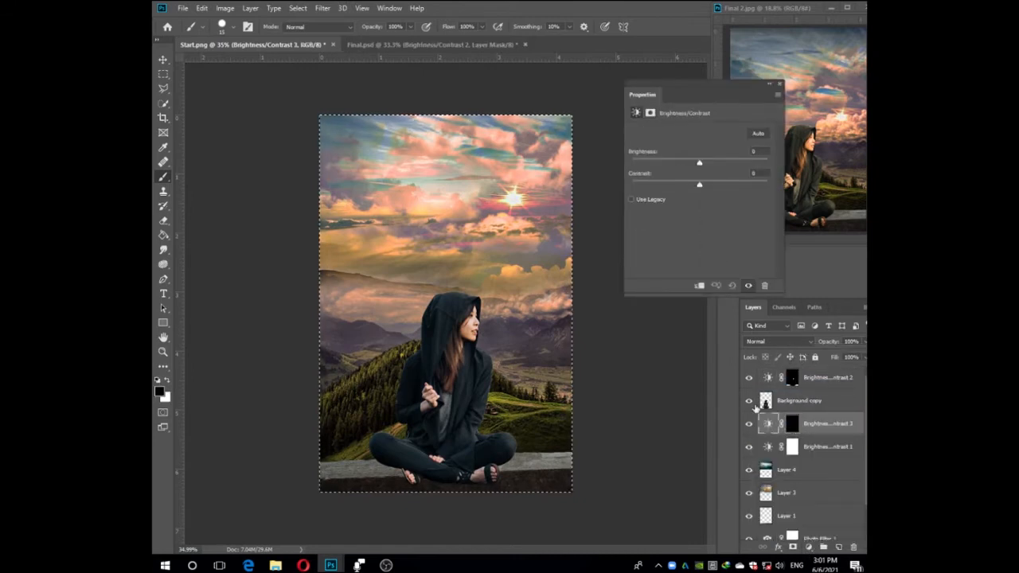
key(ctrl+i)
Set Brightness/Contrast 3 to brightness about -19 and contrast about 58.
drag(699, 162, 745, 187)
drag(690, 163, 686, 164)
drag(727, 184, 695, 164)
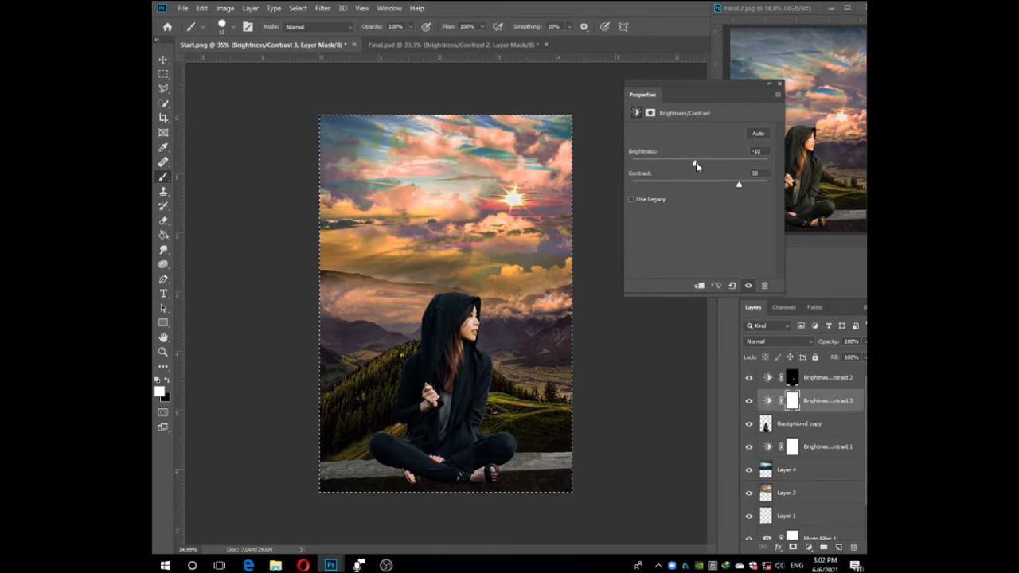
Examine the Brightness/Contrast layers in Final.psd by toggling Brightness/Contrast 3 and Brightness/Contrast 1 and reading their settings.
click(449, 45)
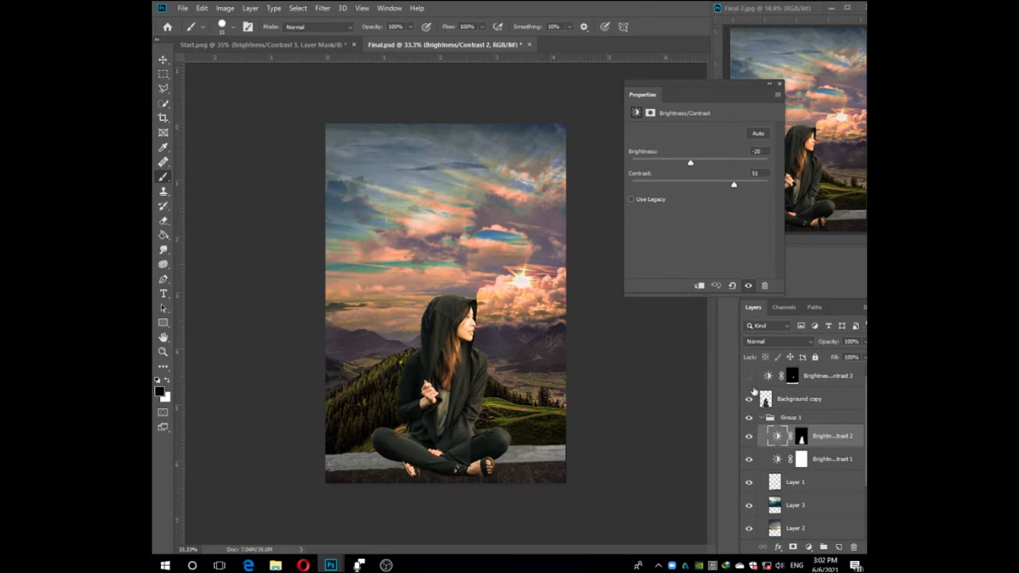
click(748, 376)
click(748, 375)
click(748, 376)
click(776, 461)
click(748, 459)
click(748, 459)
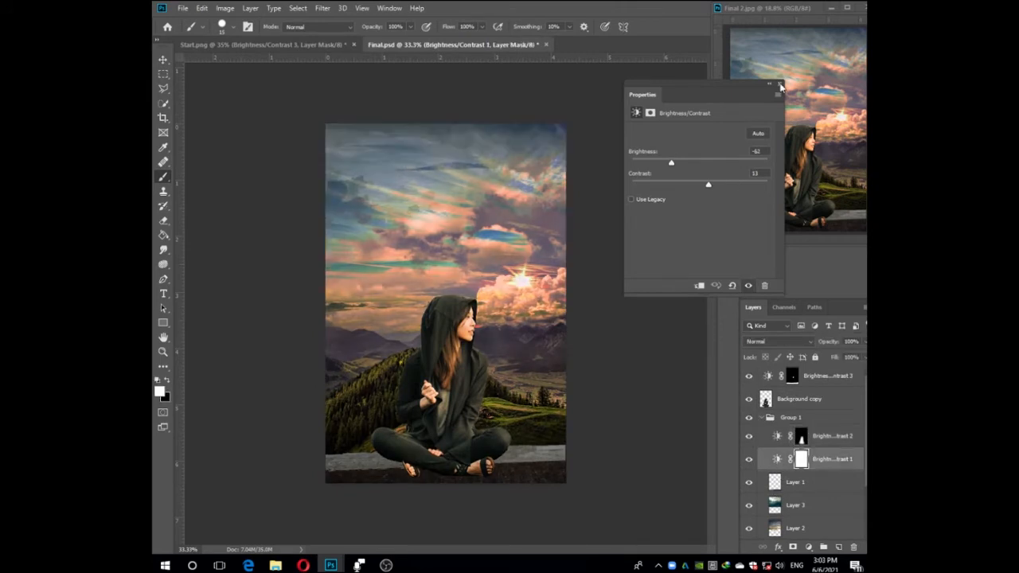
Return to Start.png, clear the selection and invert the Brightness/Contrast 3 mask to black.
key(ctrl+Tab)
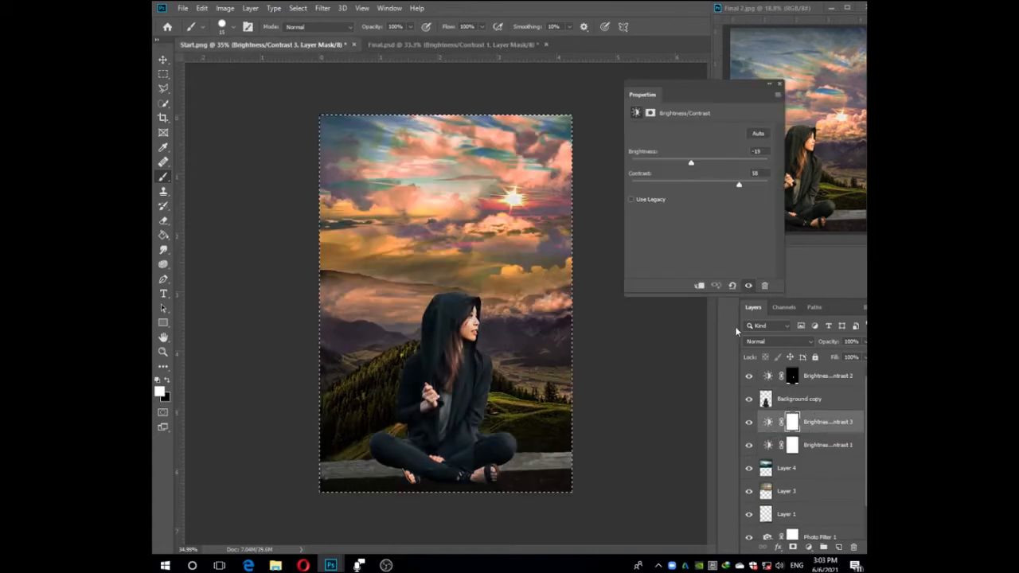
scroll(759, 151, down, 2)
click(764, 173)
scroll(764, 174, down, 7)
click(792, 425)
key(ctrl+i)
Paint the Brightness/Contrast 3 mask white over the woman's figure with a soft round brush of about 90 px.
click(163, 60)
key(b)
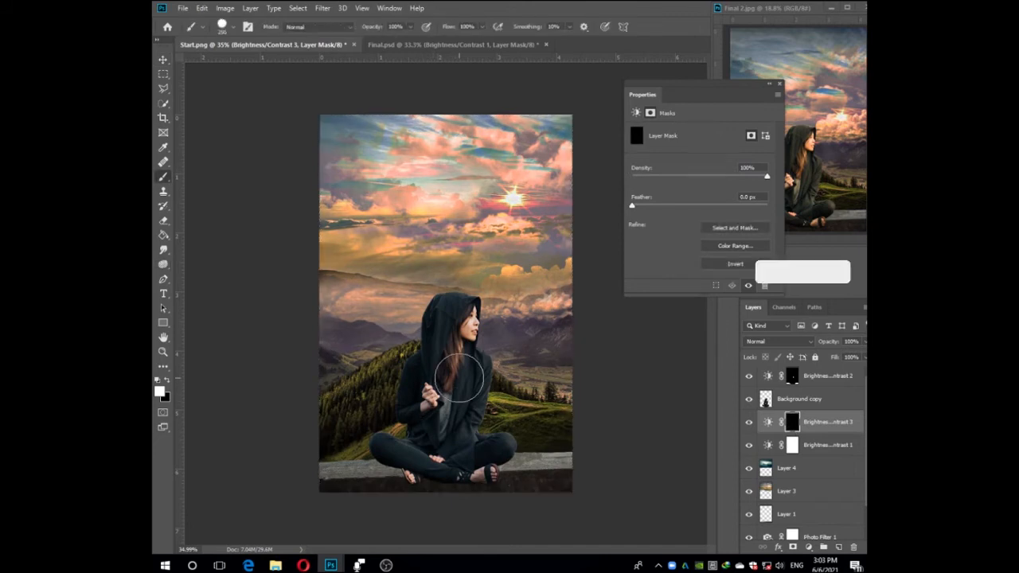
drag(458, 378, 462, 381)
scroll(448, 359, up, 9)
click(234, 27)
double_click(193, 111)
drag(521, 263, 506, 354)
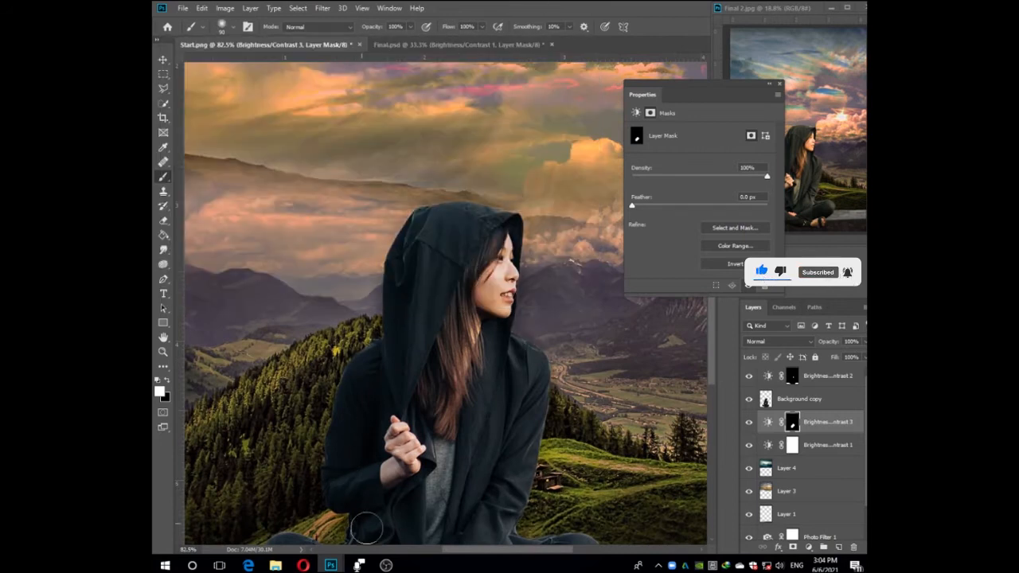
scroll(366, 528, down, 3)
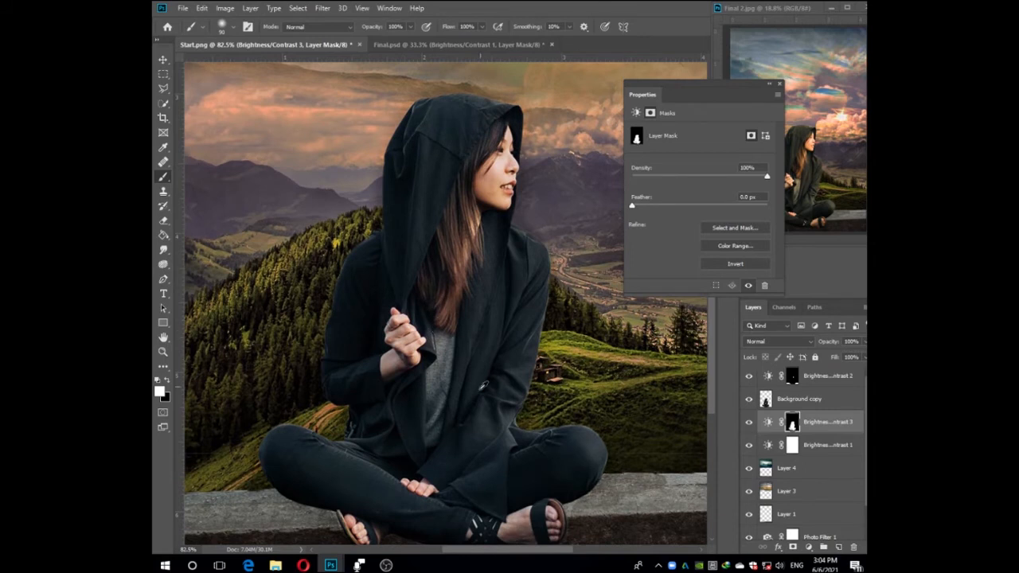
Clean up the Brightness/Contrast 3 mask by painting black along the outside of the woman's head, body and legs.
scroll(440, 439, down, 11)
scroll(469, 310, up, 15)
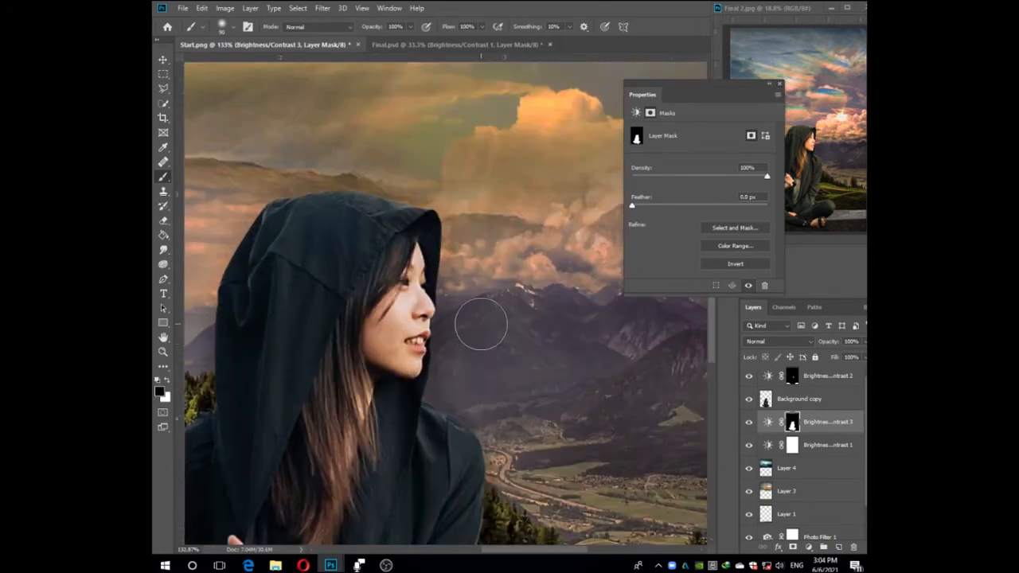
scroll(452, 271, down, 4)
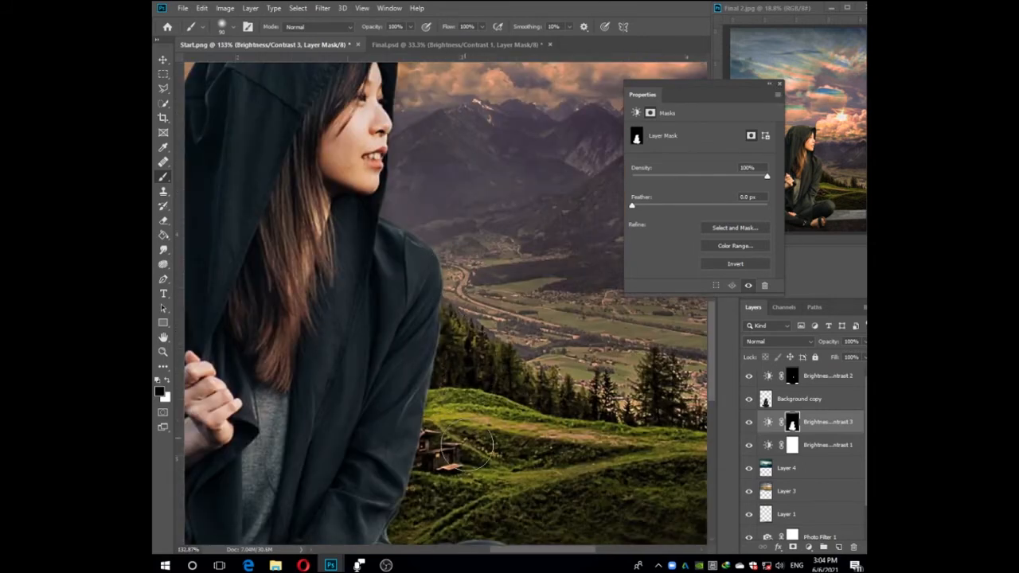
scroll(374, 227, down, 6)
scroll(546, 358, down, 6)
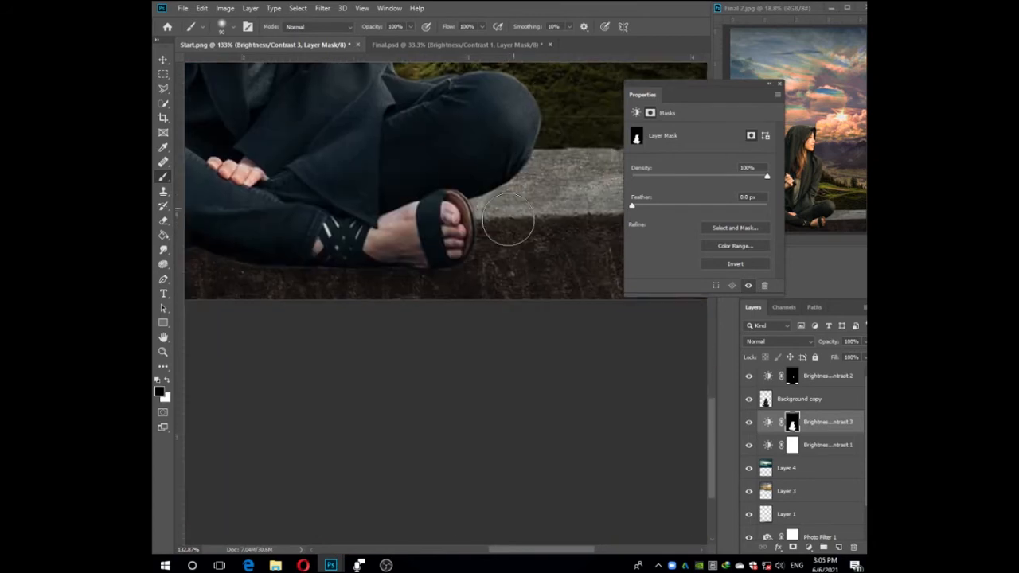
scroll(345, 324, left, 6)
scroll(324, 341, up, 2)
scroll(230, 155, up, 8)
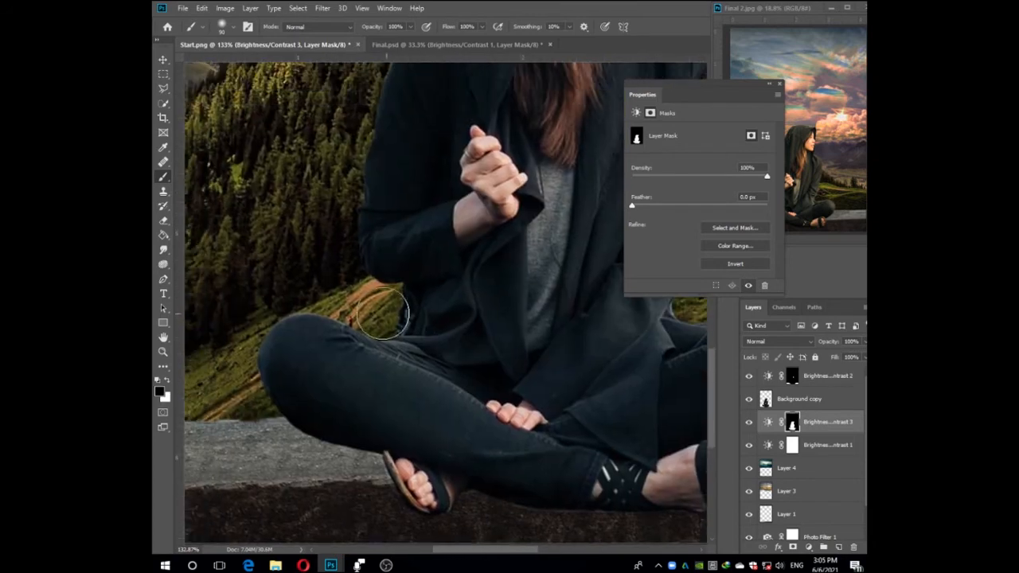
drag(464, 165, 445, 342)
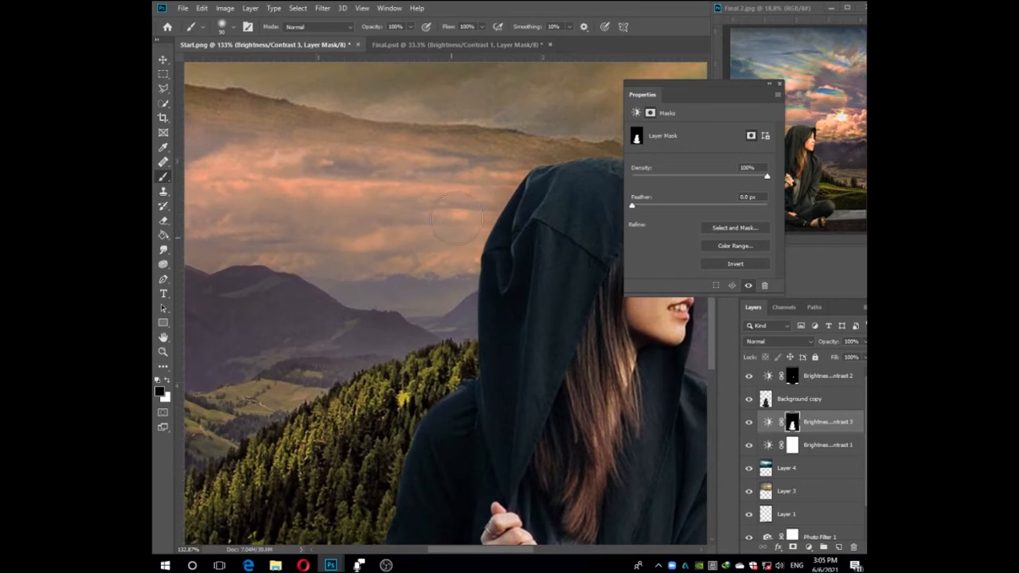
drag(559, 157, 460, 190)
Try Brightness/Contrast 2 at brightness about -36 and contrast about 52.
scroll(624, 423, down, 10)
click(766, 421)
click(766, 376)
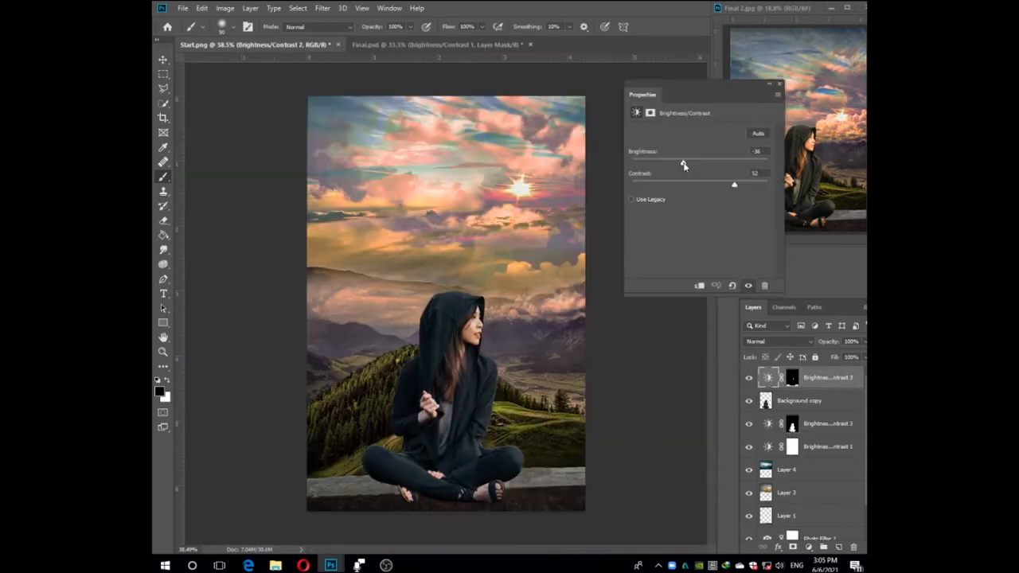
Examine the Brightness/Contrast 3 and 2 settings in Final.psd, toggling Brightness/Contrast 2 and the woman's layer to compare their effect.
click(461, 46)
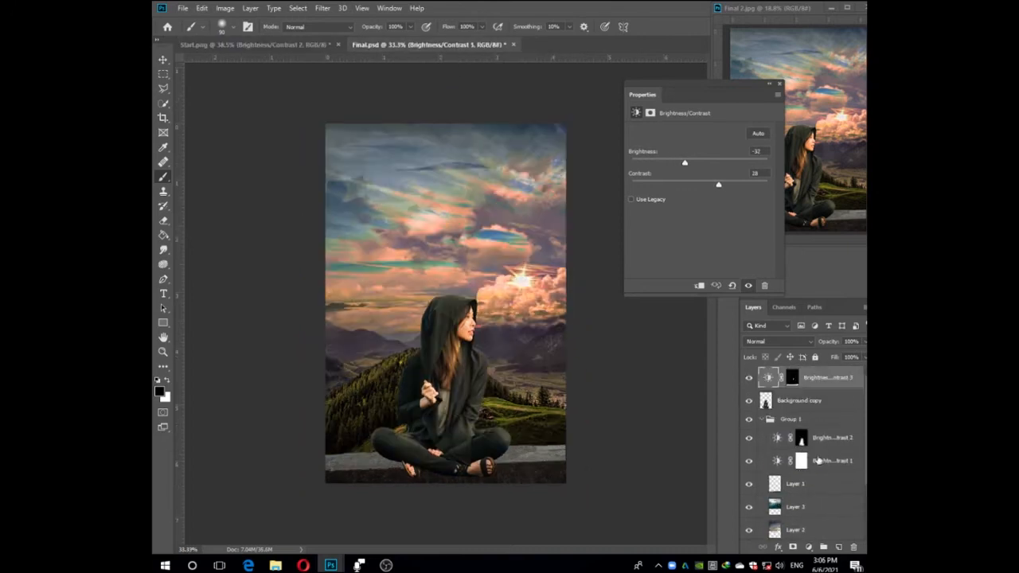
click(777, 439)
click(749, 440)
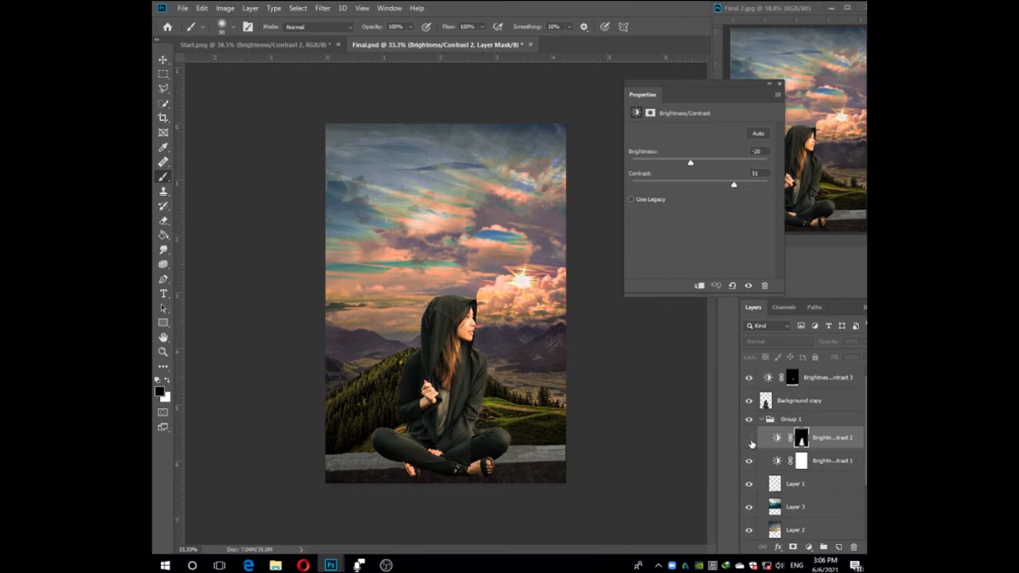
click(749, 401)
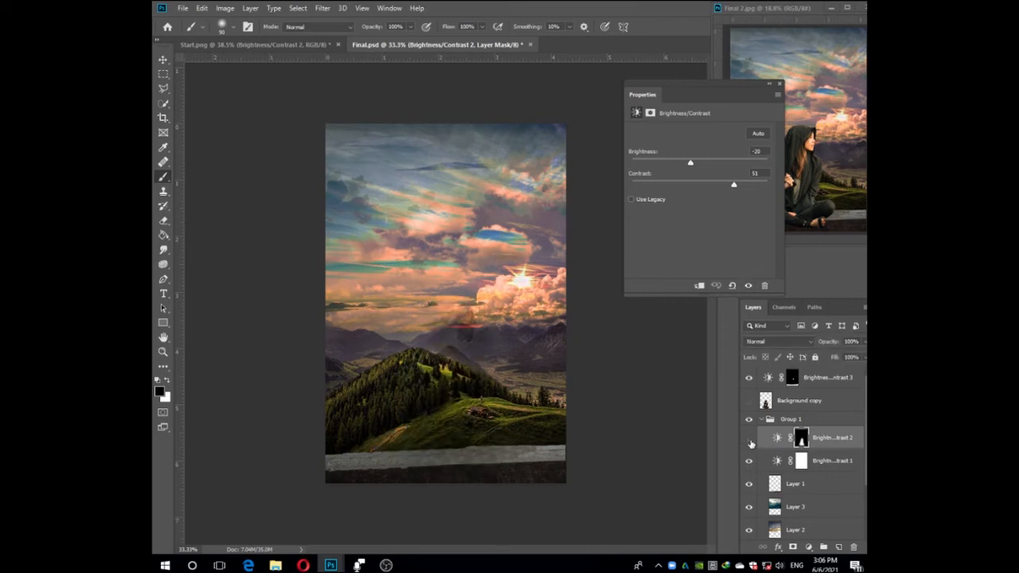
click(749, 437)
Back in Start.png, set Brightness/Contrast 2 to brightness -32 and adjust its contrast to match Final.psd.
key(ctrl+Tab)
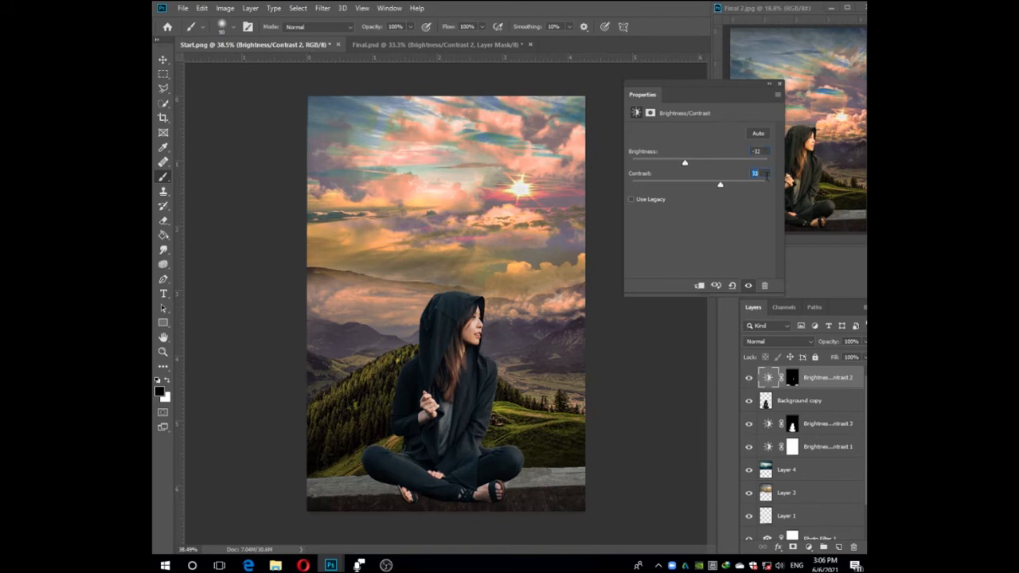
click(600, 326)
key(Return)
Group all the layers from Brightness/Contrast 3 down to Layer 2 and expand the group.
click(783, 406)
click(161, 60)
click(809, 425)
shift+click(807, 451)
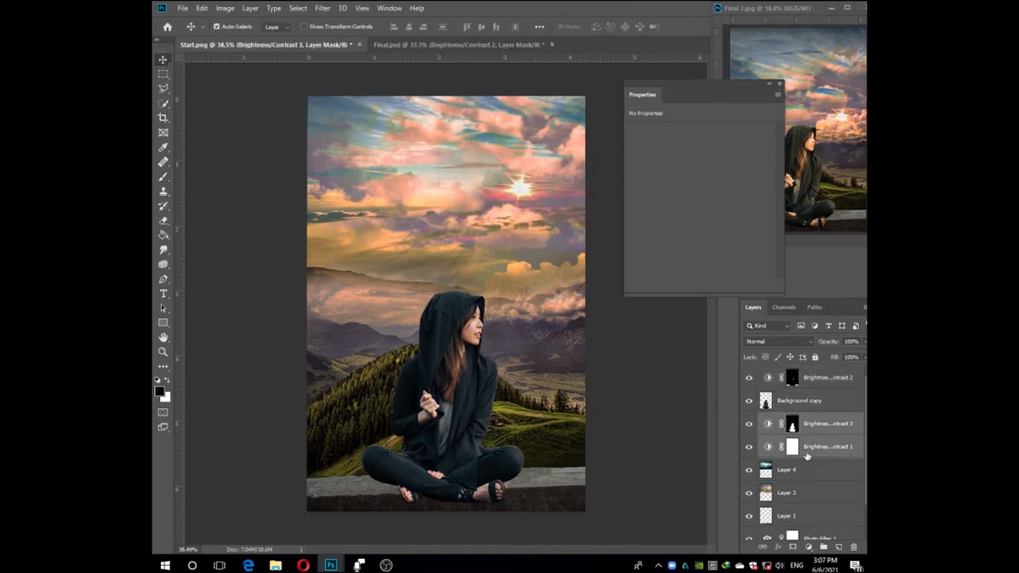
shift+click(810, 515)
scroll(810, 514, down, 1)
shift+click(807, 526)
key(ctrl+g)
click(762, 421)
Move Layer 1 above Layer 4 inside the group.
scroll(807, 482, down, 2)
drag(809, 484, 812, 427)
scroll(818, 458, up, 2)
Refine the Brightness/Contrast 3 mask by brushing black and white over the area around the woman's head, arms and body.
click(833, 437)
double_click(802, 438)
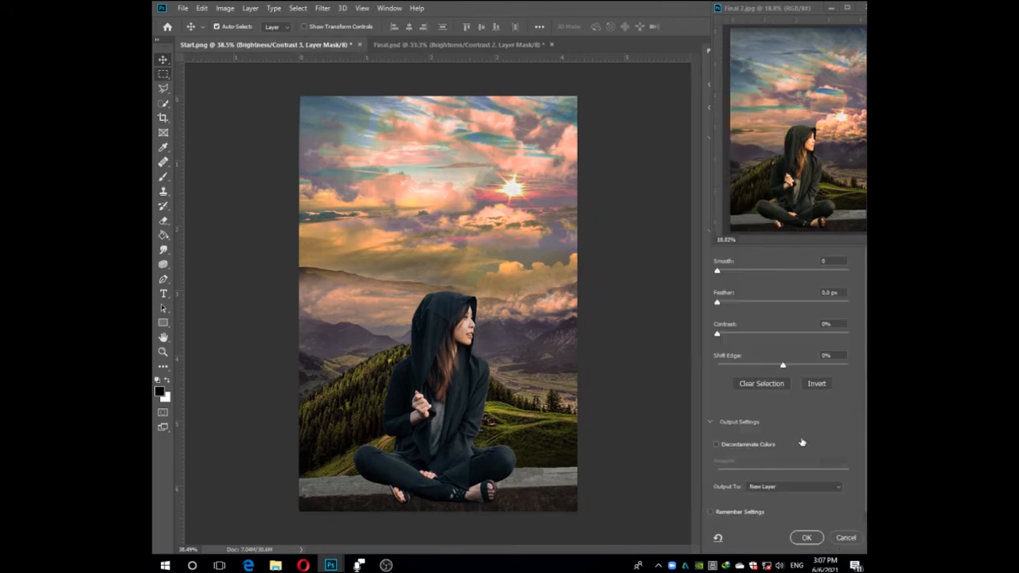
click(841, 538)
key(b)
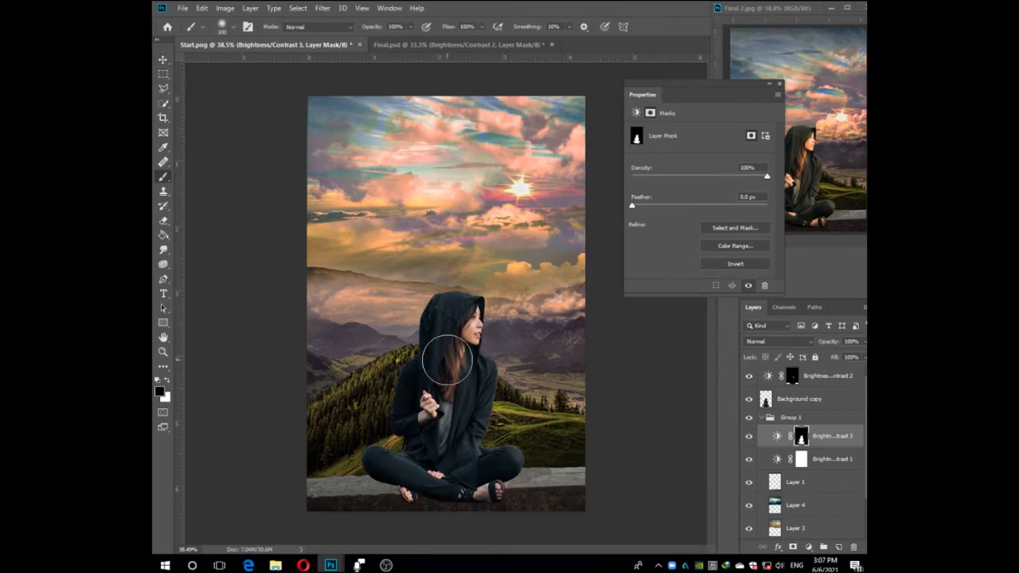
mouse_move(421, 367)
mouse_down()
mouse_move(405, 455)
mouse_move(538, 496)
mouse_move(410, 490)
mouse_move(439, 466)
mouse_move(443, 322)
mouse_move(475, 310)
mouse_up()
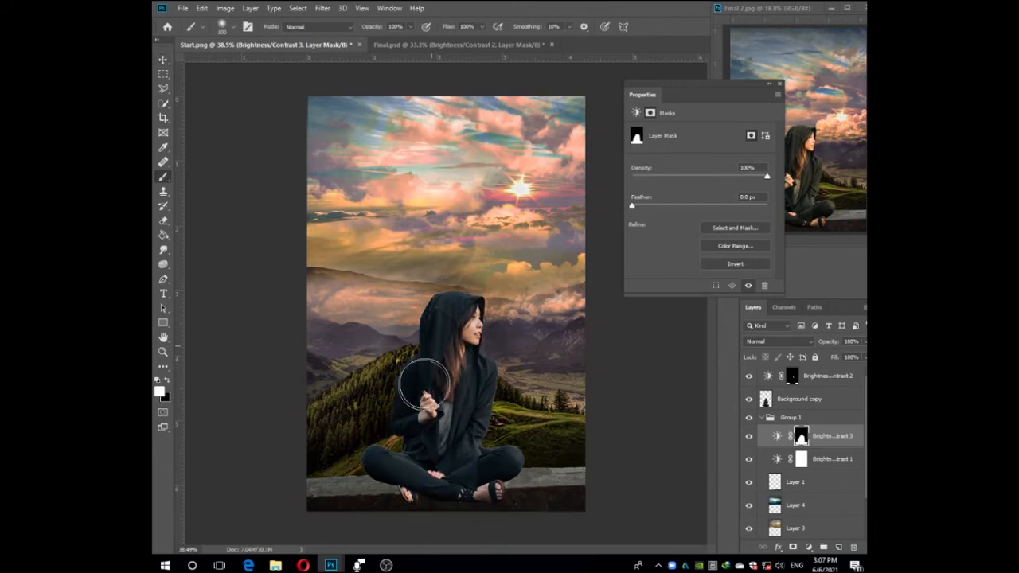
key(x)
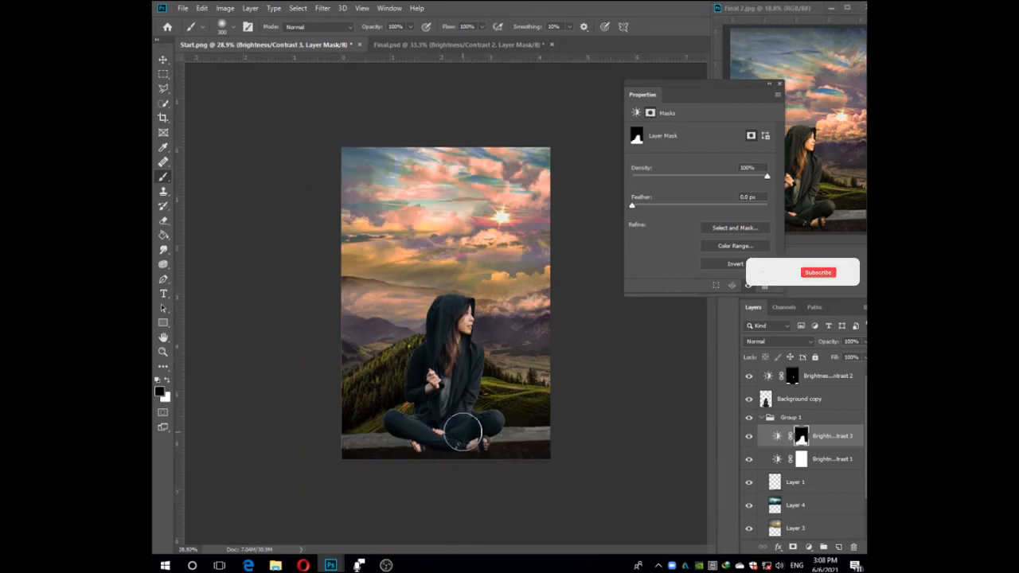
scroll(469, 394, up, 3)
Set Brightness/Contrast 2 to contrast 39, trying brightness -51 before raising the brightness again.
scroll(675, 382, down, 2)
mouse_move(799, 399)
mouse_down()
mouse_move(799, 450)
mouse_move(801, 397)
mouse_move(816, 476)
mouse_move(812, 389)
mouse_up()
click(776, 382)
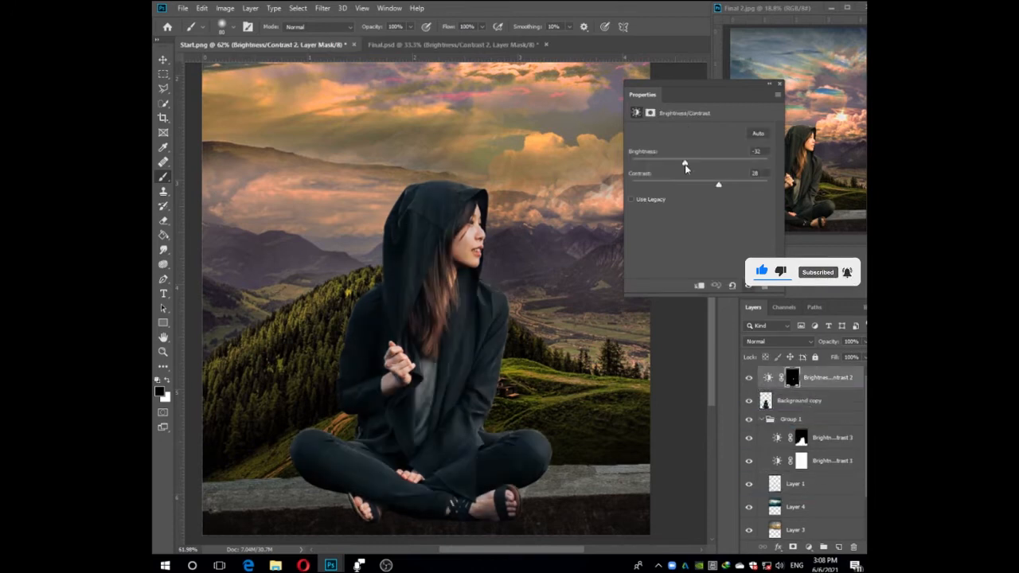
drag(682, 166, 673, 168)
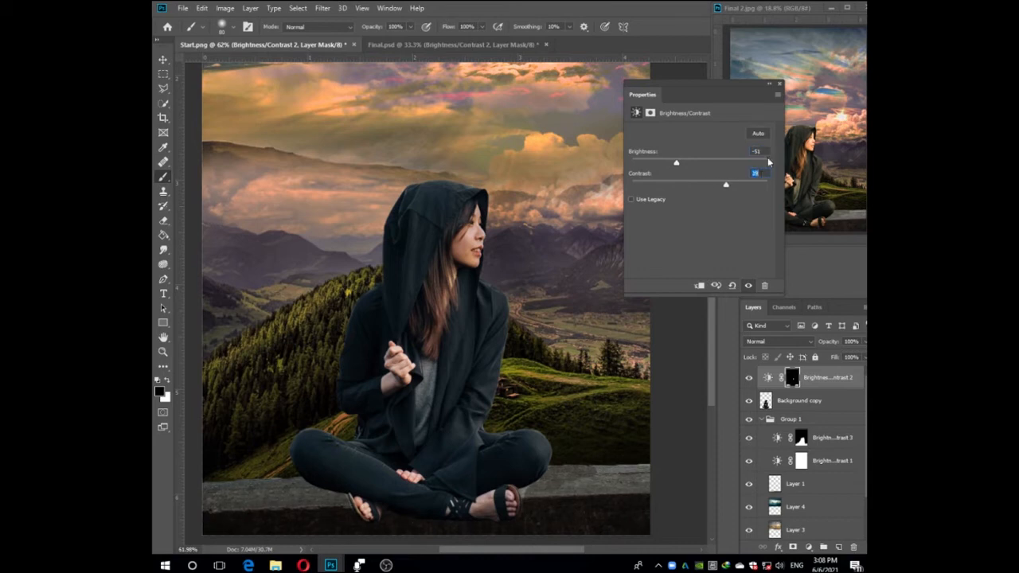
drag(675, 162, 687, 162)
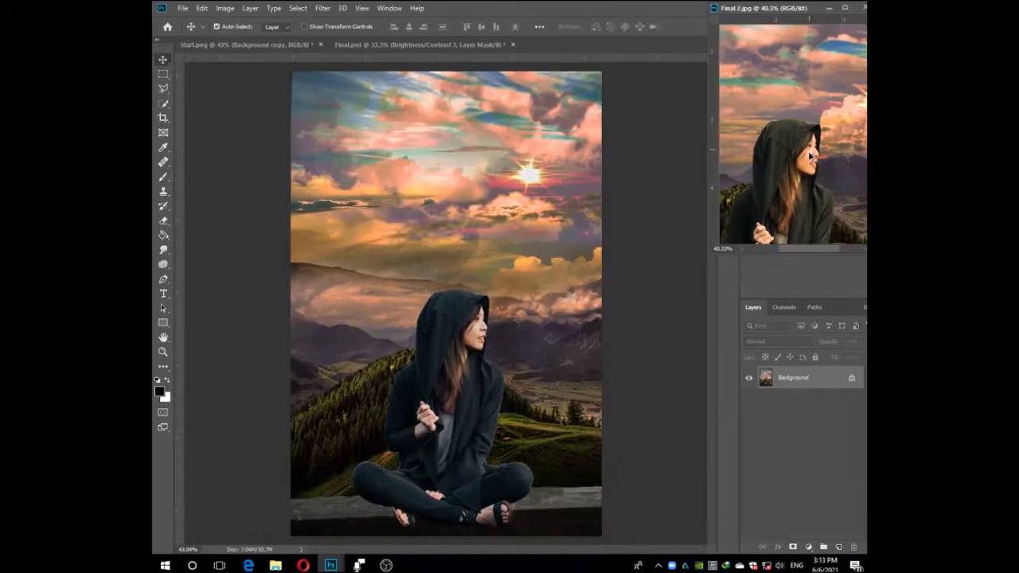
Open the Camera Raw Filter on the woman's Background copy layer and place the dialog so Final 2.jpg is visible beside it.
scroll(476, 343, up, 3)
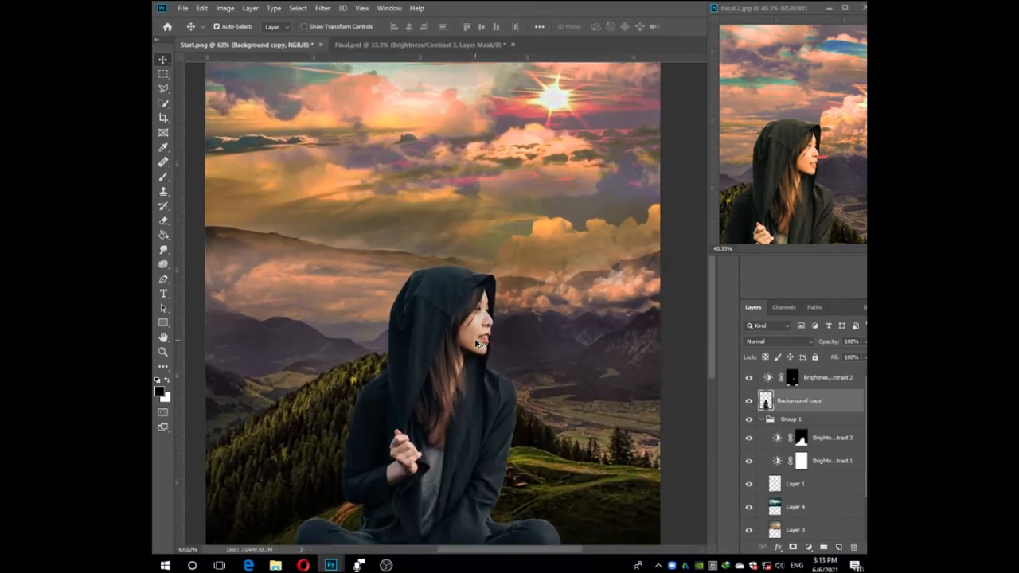
key(ctrl+0)
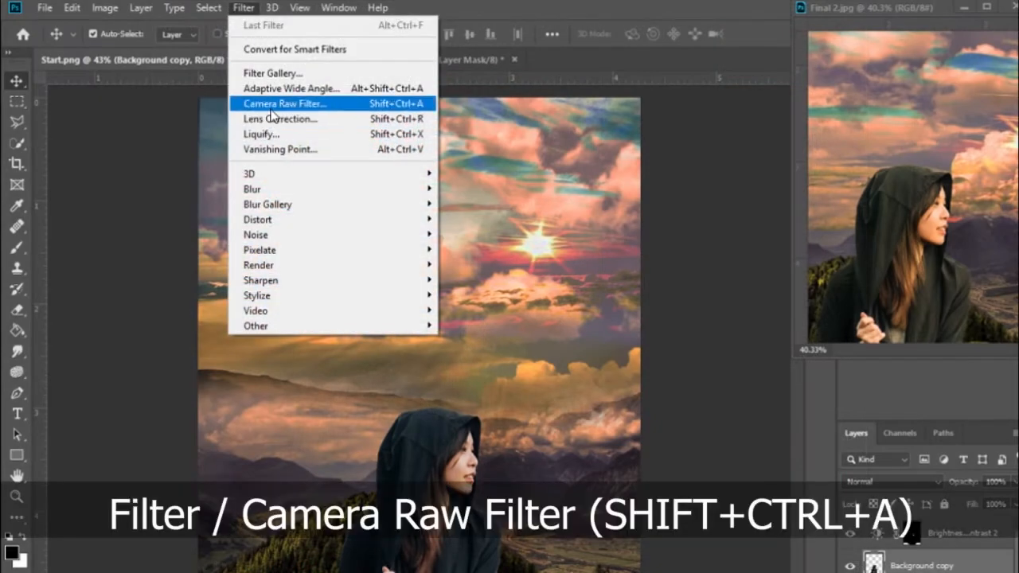
click(299, 109)
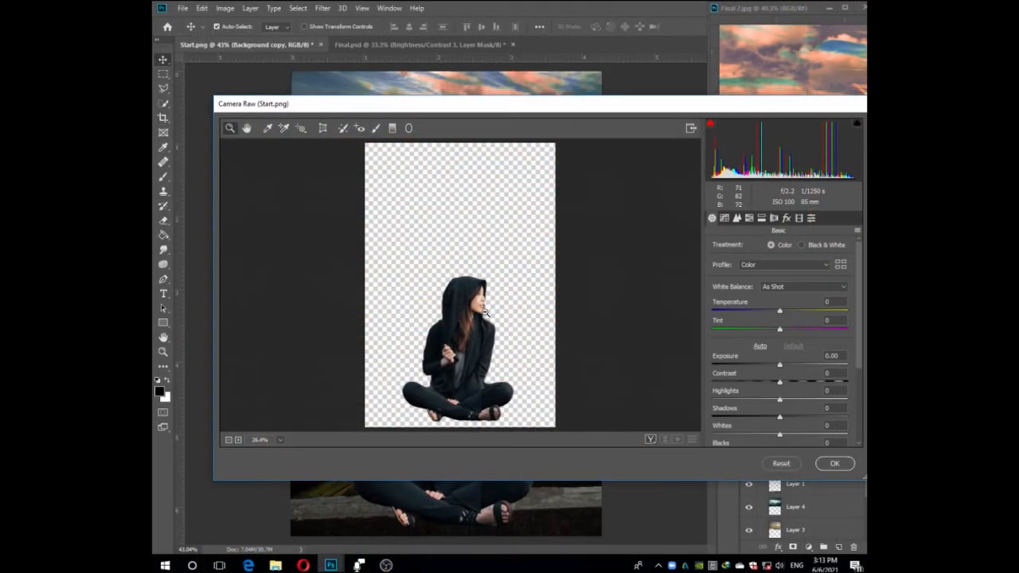
click(484, 313)
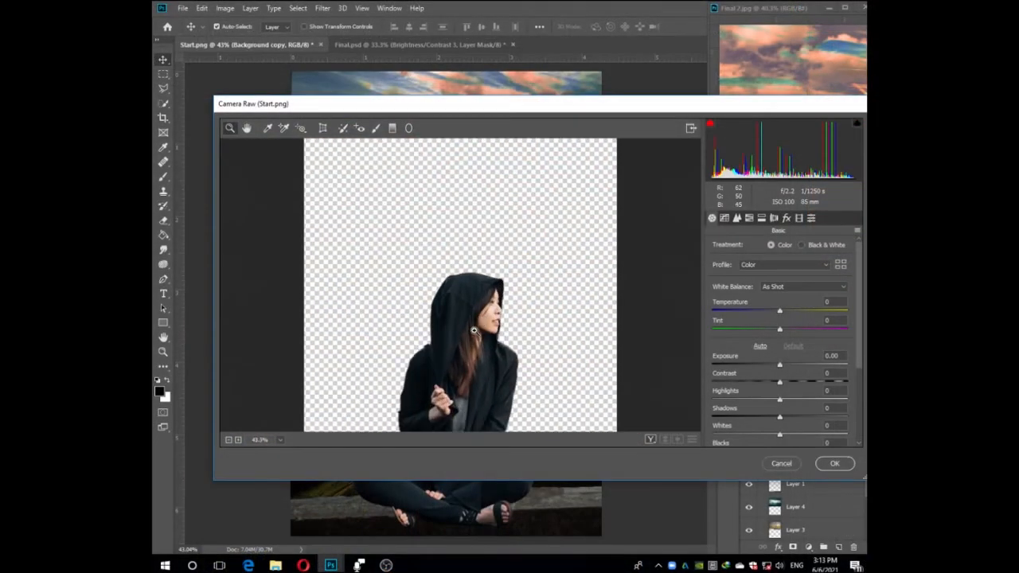
click(475, 331)
drag(653, 108, 463, 37)
click(312, 157)
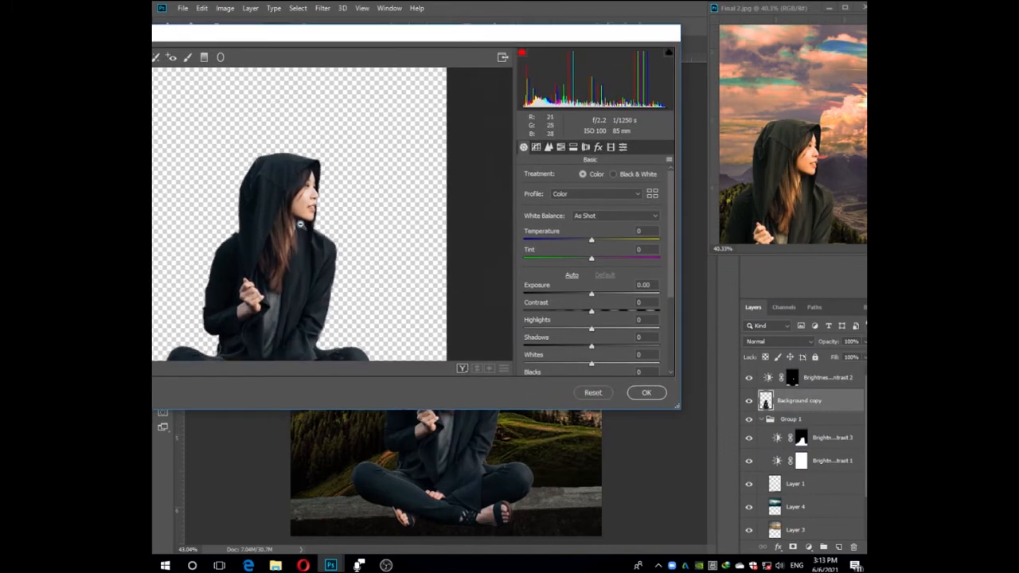
Warm the woman in Camera Raw with temperature +33, exposure +0.05, contrast +10 and highlights +2, and apply the filter.
drag(593, 241, 592, 297)
scroll(650, 282, down, 1)
mouse_move(591, 286)
mouse_down()
mouse_move(581, 287)
mouse_move(597, 288)
mouse_move(600, 273)
mouse_up()
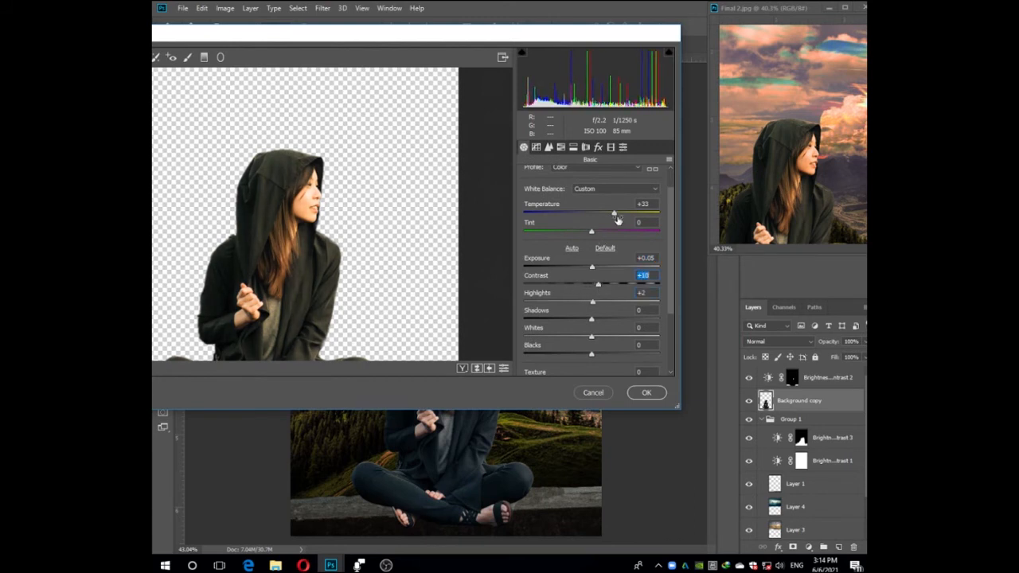
click(642, 395)
click(669, 386)
click(768, 381)
click(692, 383)
Add a Brightness/Contrast adjustment directly above Background copy and set its brightness to -24.
scroll(781, 406, down, 2)
scroll(781, 406, up, 1)
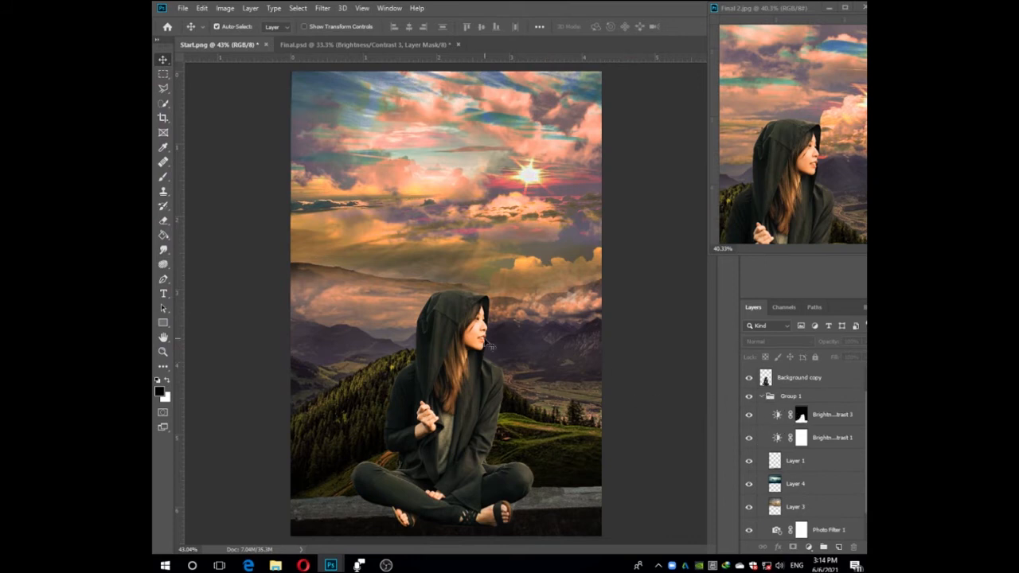
scroll(744, 460, up, 1)
click(803, 402)
click(809, 547)
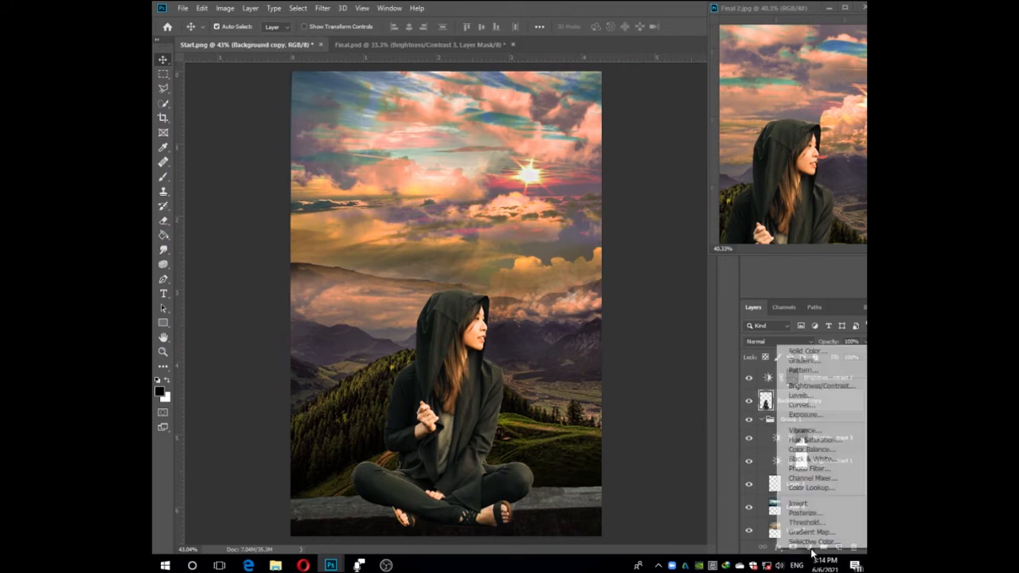
click(794, 384)
mouse_move(701, 159)
mouse_down()
mouse_move(678, 164)
mouse_move(688, 162)
mouse_up()
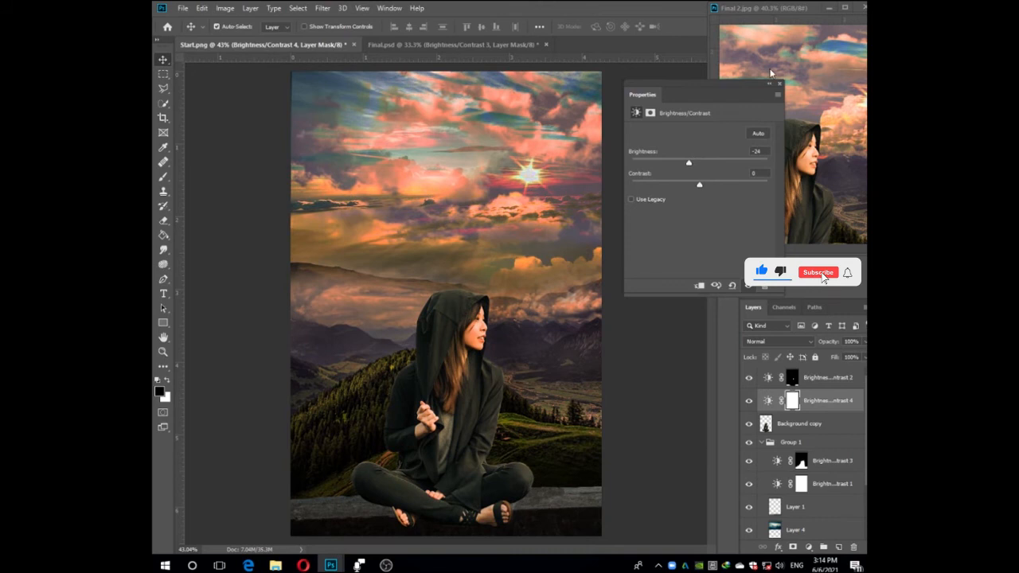
click(779, 84)
Load the Brightness/Contrast 4 mask as a selection and paint it entirely black with a 2600 px brush, clearing the selection.
right_click(791, 401)
click(804, 450)
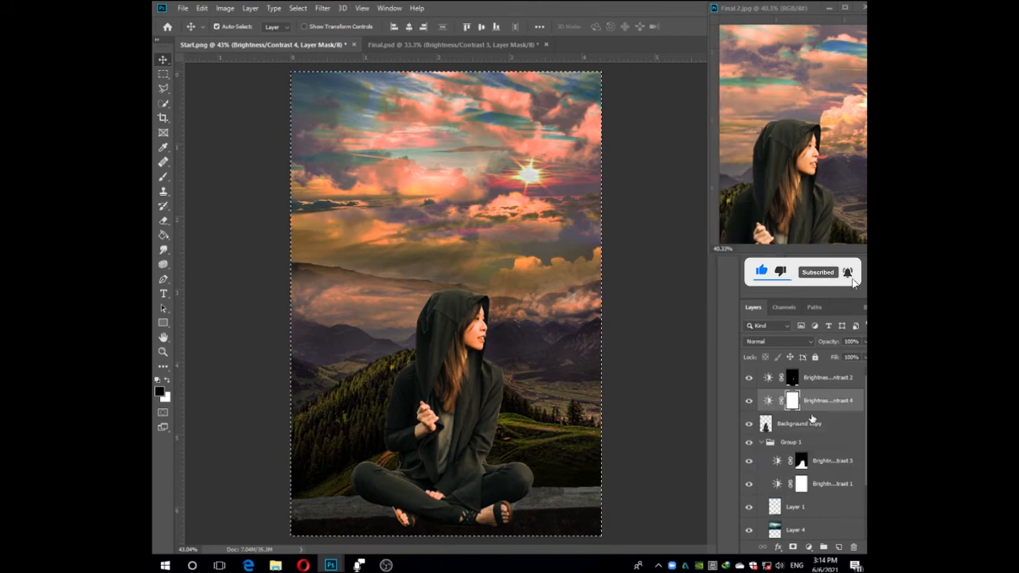
right_click(792, 403)
click(789, 471)
right_click(792, 403)
click(791, 398)
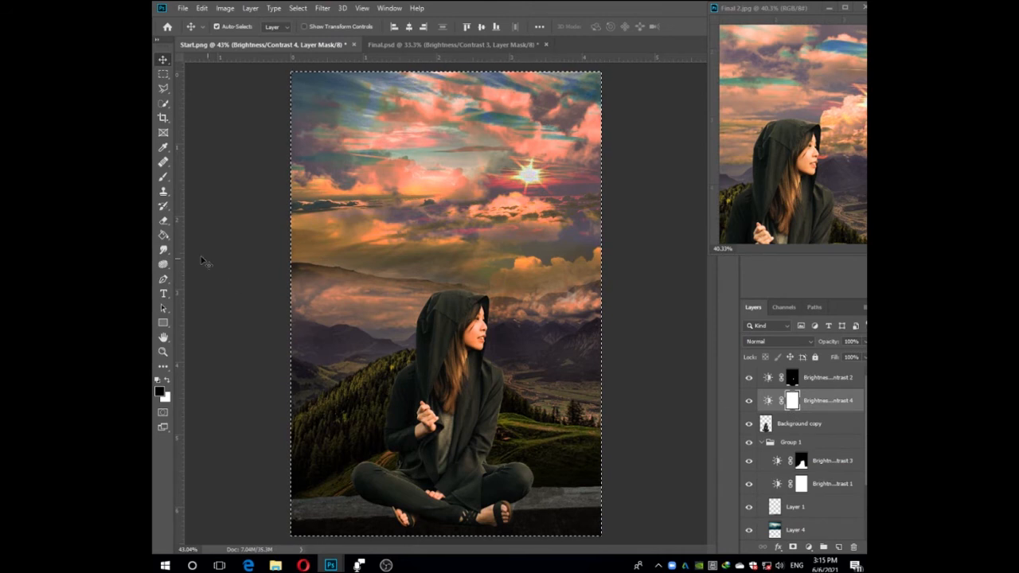
click(163, 221)
click(163, 176)
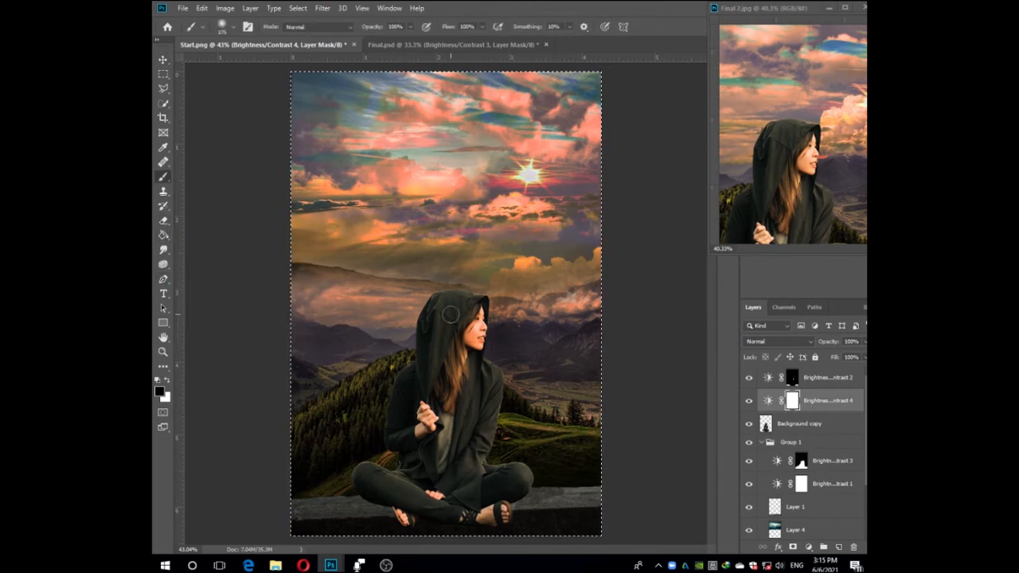
click(435, 291)
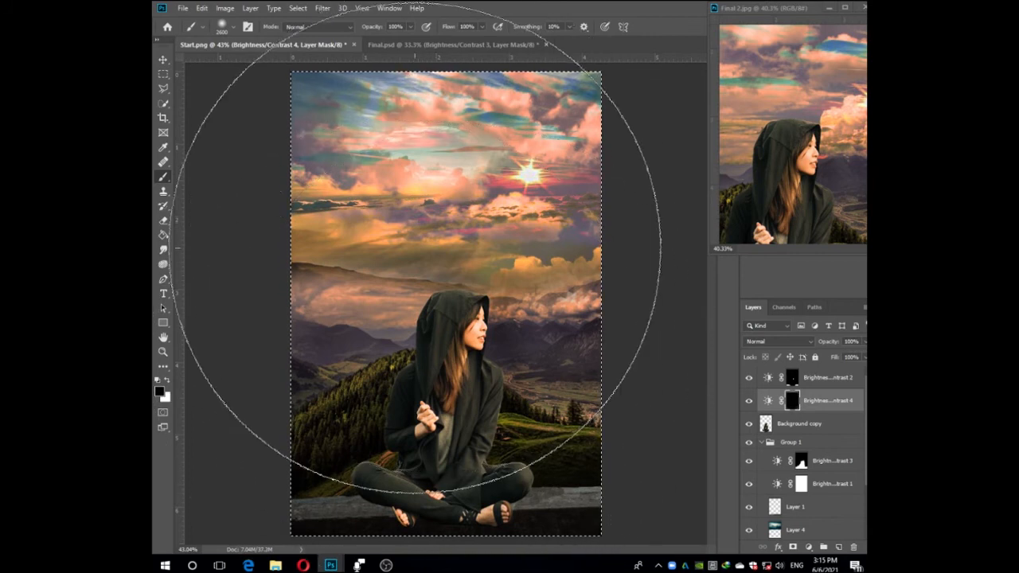
key(v)
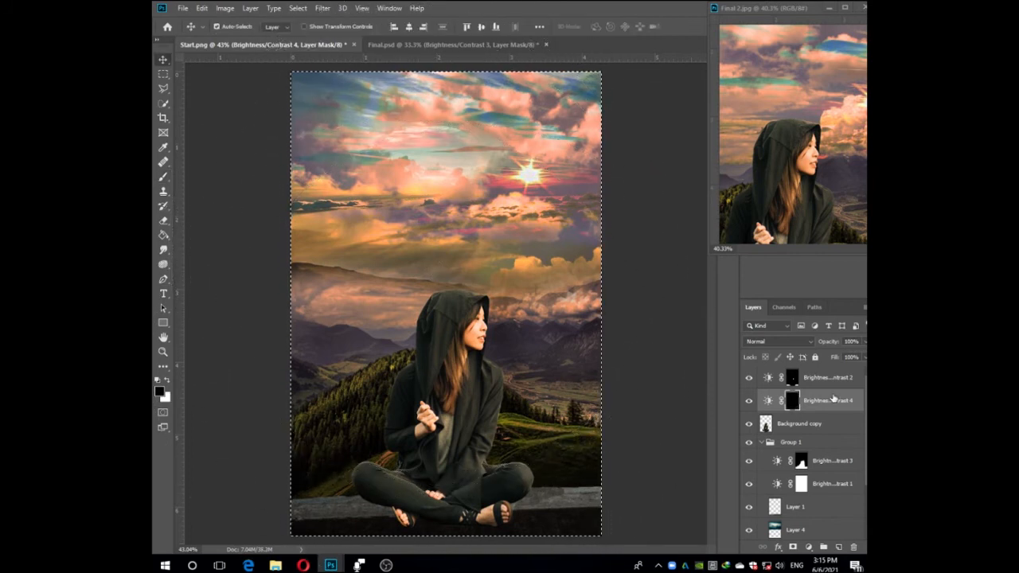
key(ctrl+d)
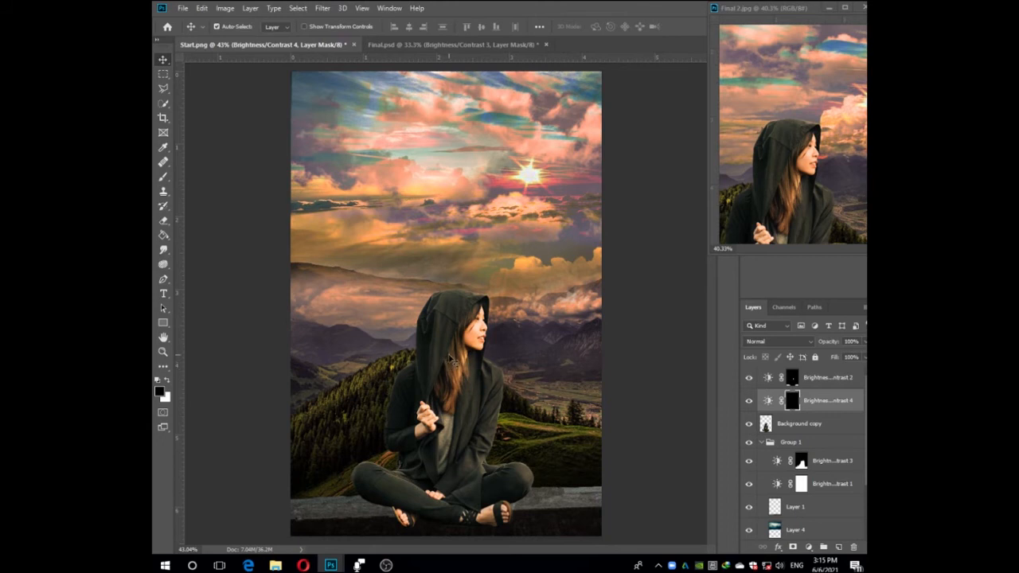
Paint white over the woman's hood, clothes and legs on the Brightness/Contrast 4 mask with a 150 px soft brush.
key(b)
key(x)
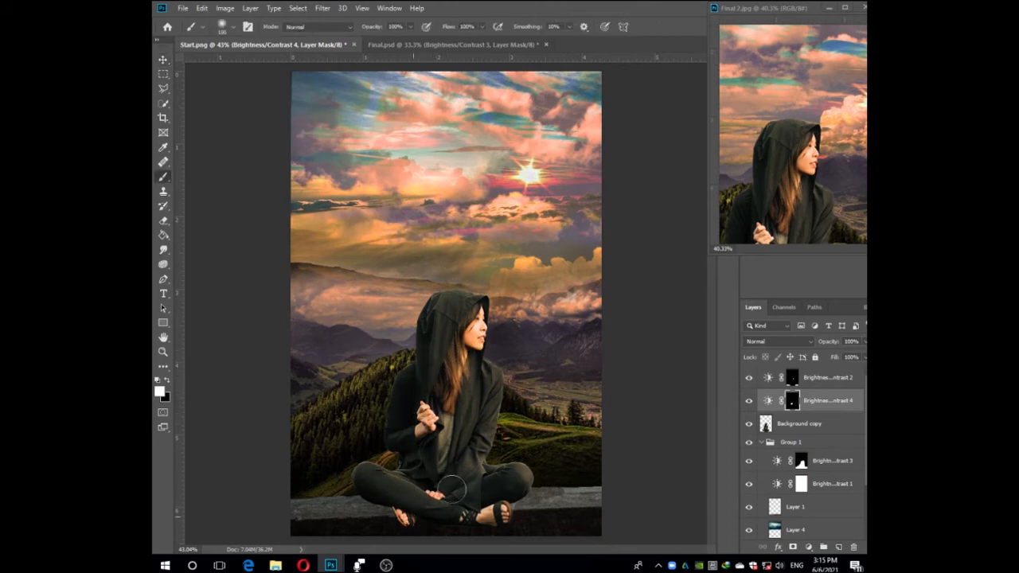
mouse_move(486, 380)
mouse_down()
mouse_move(440, 457)
mouse_move(416, 398)
mouse_move(448, 305)
mouse_up()
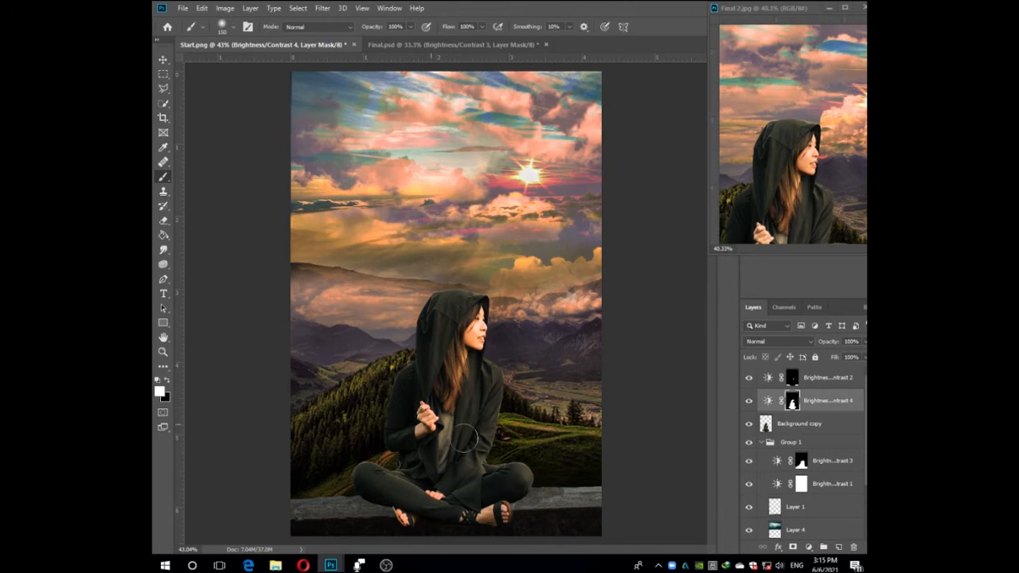
Lower the Brightness/Contrast 4 brightness further to darken the woman's clothes, and reselect its mask.
double_click(767, 402)
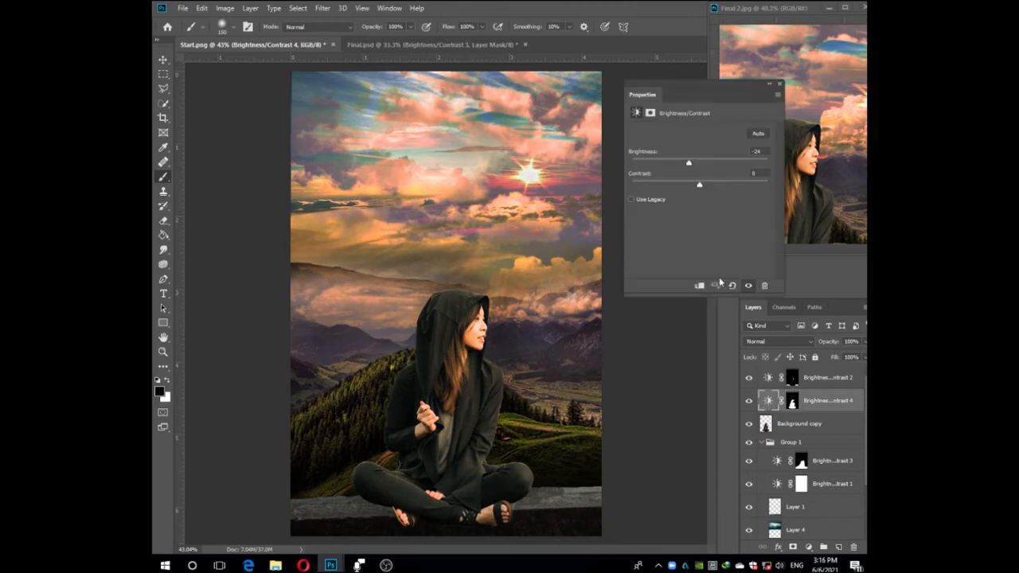
drag(689, 165, 678, 165)
click(778, 85)
click(791, 401)
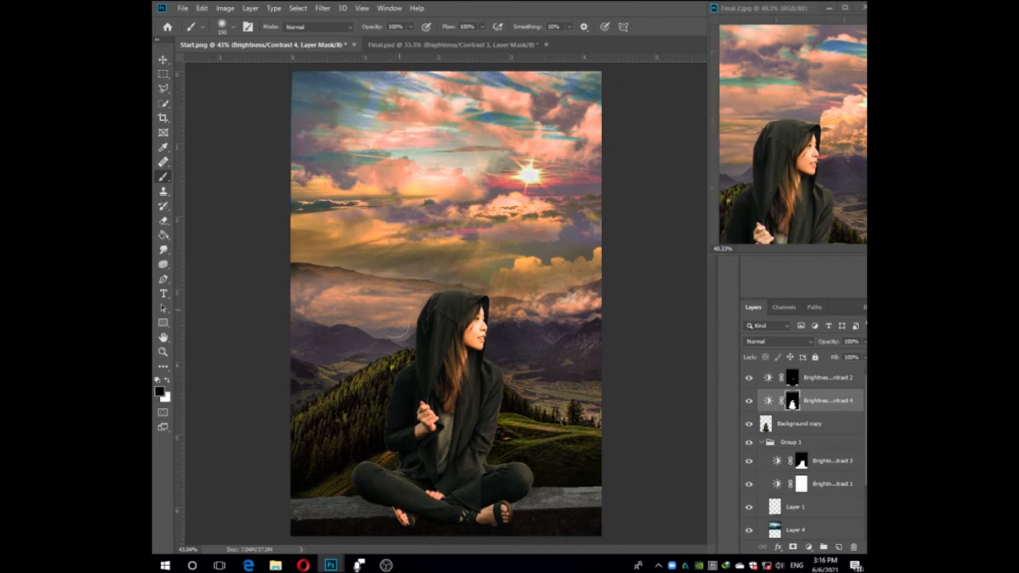
Lower the Brightness/Contrast 2 brightness to about -48.
double_click(767, 377)
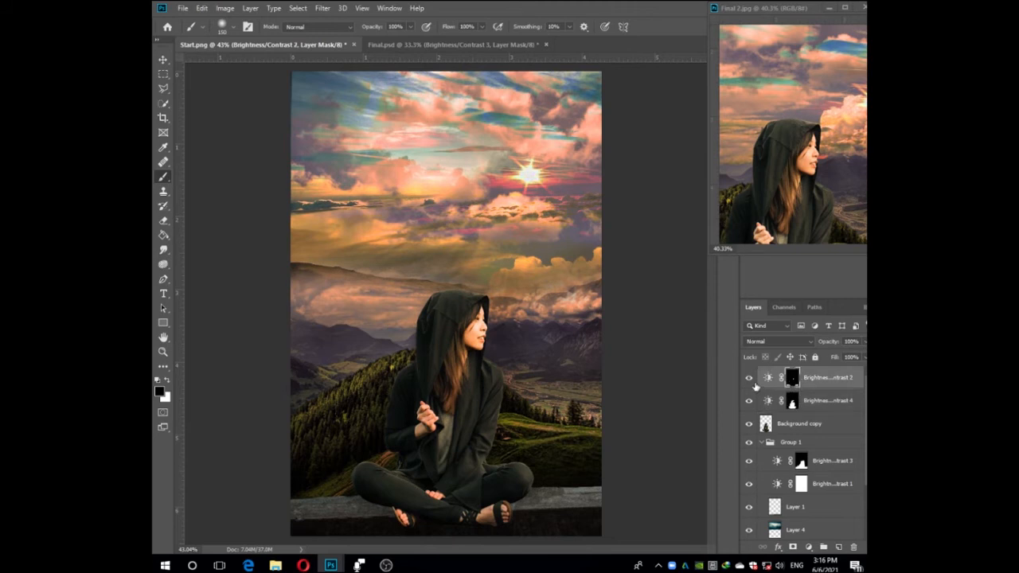
drag(690, 164, 685, 164)
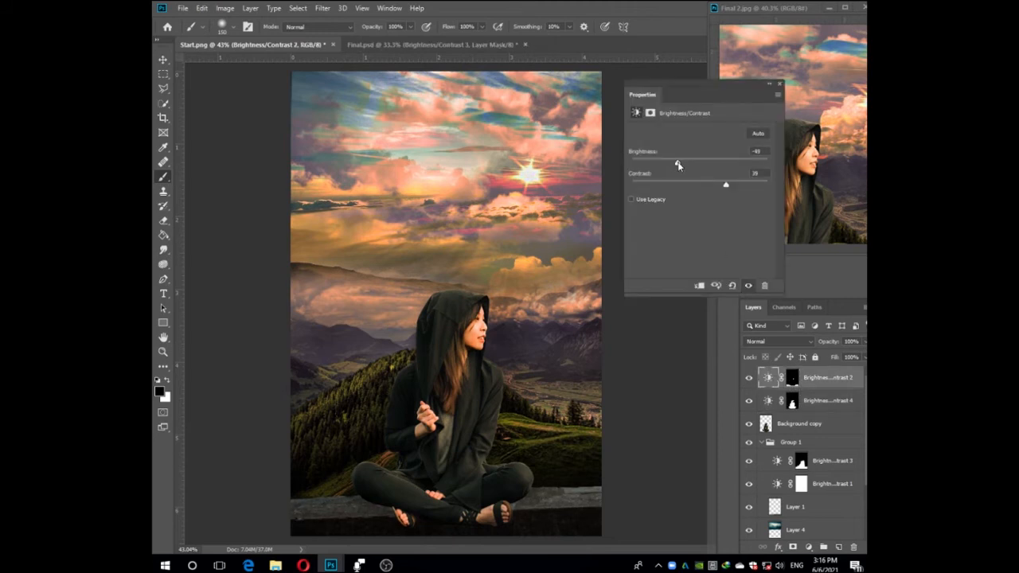
click(779, 84)
click(642, 325)
key(Return)
Hide every layer from Brightness/Contrast 2 down to Layer 2 to prepare a layer-by-layer review of the composite.
click(770, 426)
scroll(634, 409, down, 2)
scroll(635, 408, up, 1)
scroll(788, 449, down, 2)
scroll(786, 439, up, 2)
click(748, 378)
click(748, 401)
click(748, 424)
click(748, 462)
click(749, 485)
scroll(751, 491, down, 3)
drag(749, 436, 749, 534)
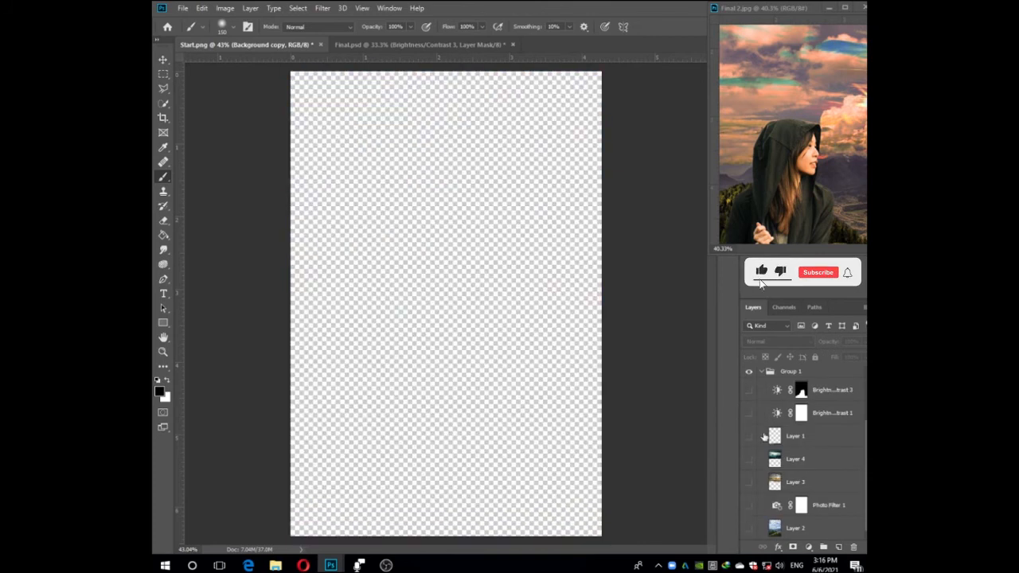
Show the Group 1 layers again one after another, from Layer 2 up to Brightness/Contrast 3.
click(748, 436)
click(749, 530)
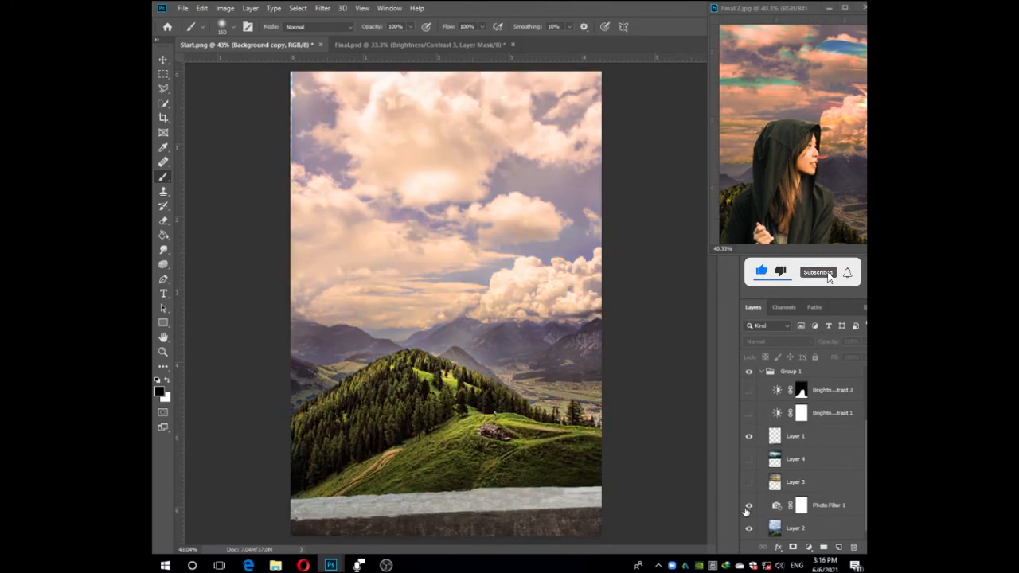
click(749, 481)
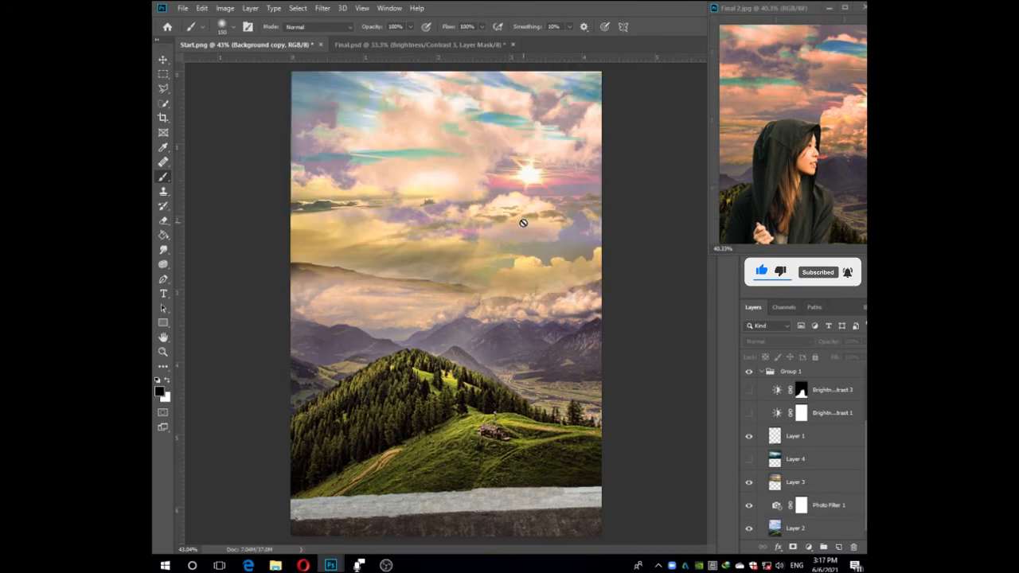
click(748, 459)
click(749, 412)
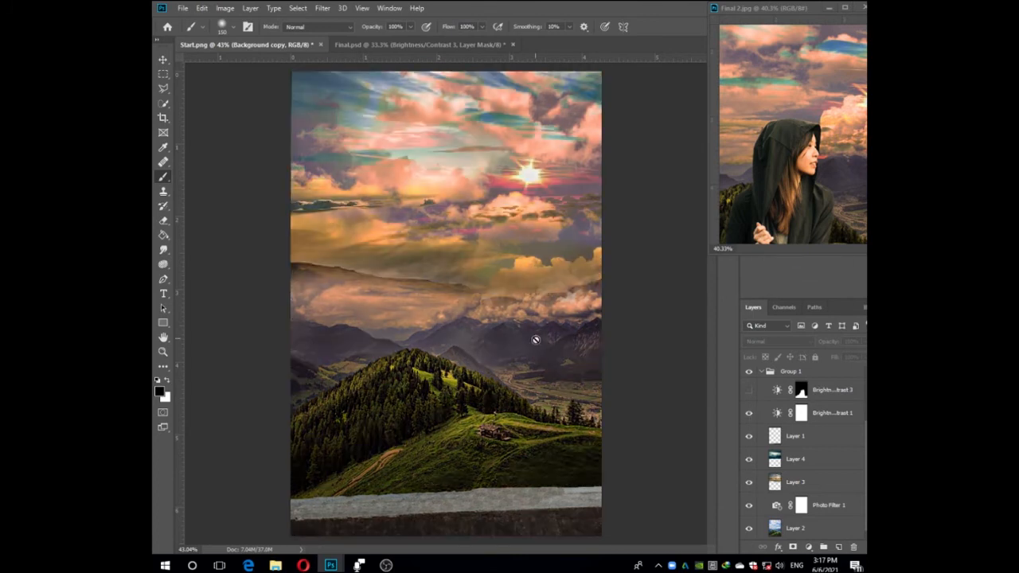
click(749, 393)
Show the woman's Background copy layer and the Brightness/Contrast adjustments above it.
scroll(748, 415, up, 1)
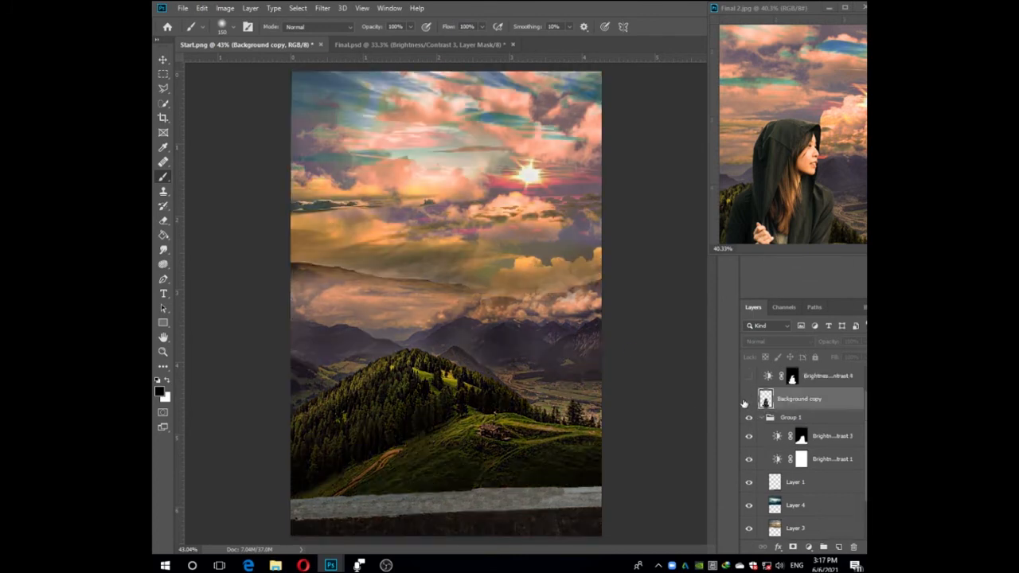
click(748, 399)
click(748, 377)
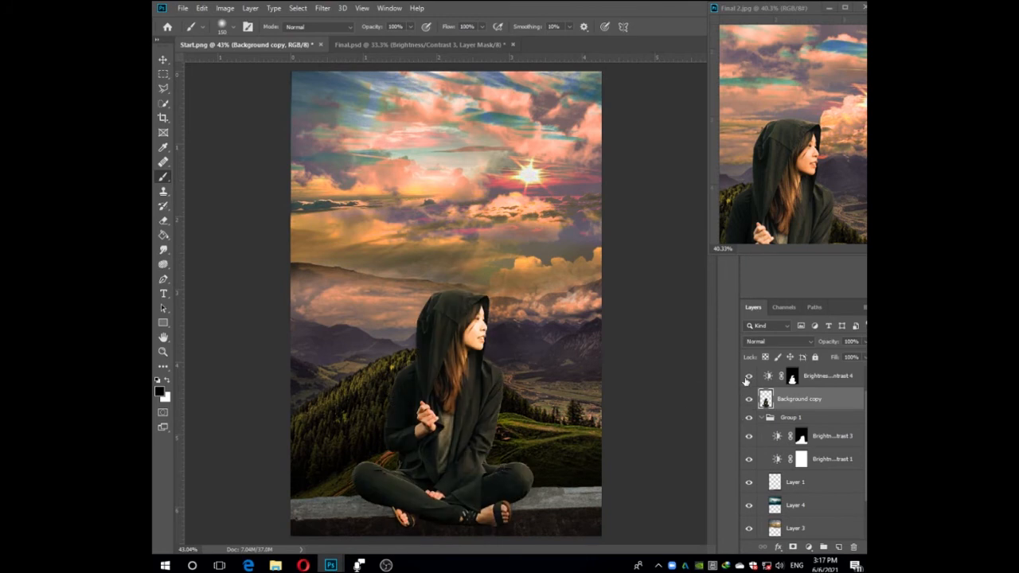
Consolidate all open documents into tabs and close Final.psd.
drag(806, 10, 625, 38)
click(381, 10)
mouse_move(430, 21)
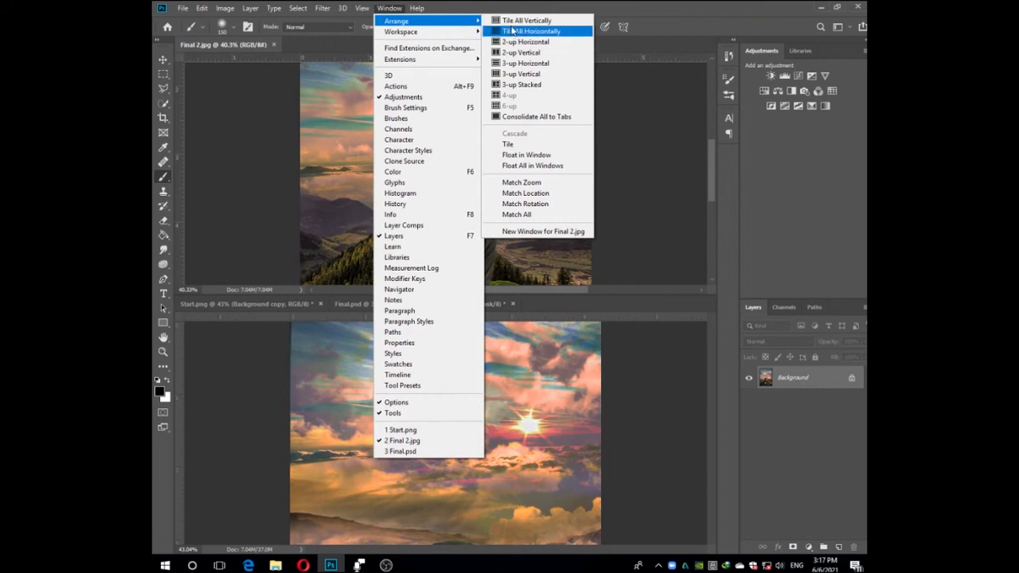
click(521, 111)
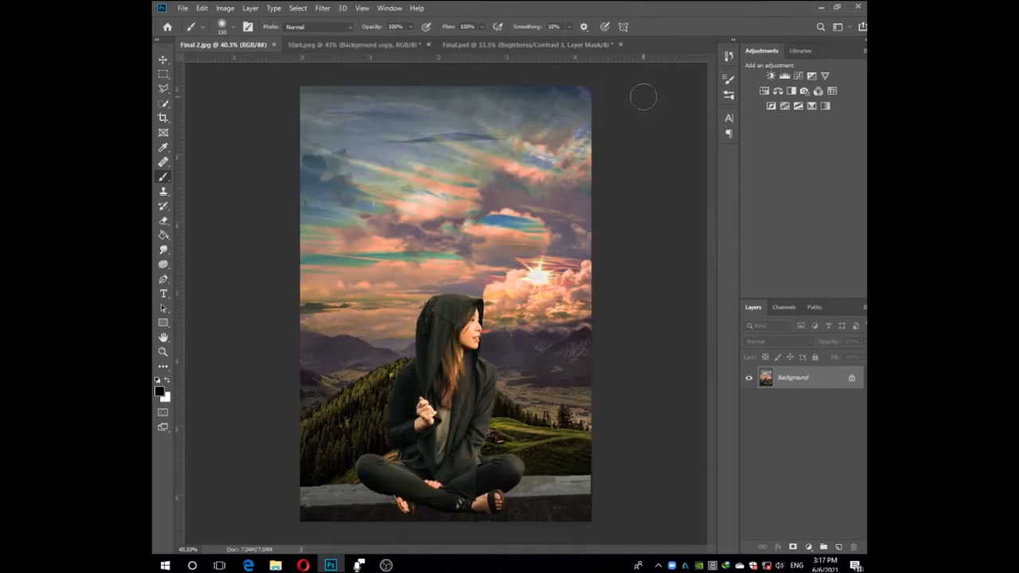
click(400, 46)
click(619, 45)
click(523, 216)
Compare Start.png with Final 2.jpg and arrange the two documents side by side in a 2-up vertical layout.
click(242, 48)
click(346, 48)
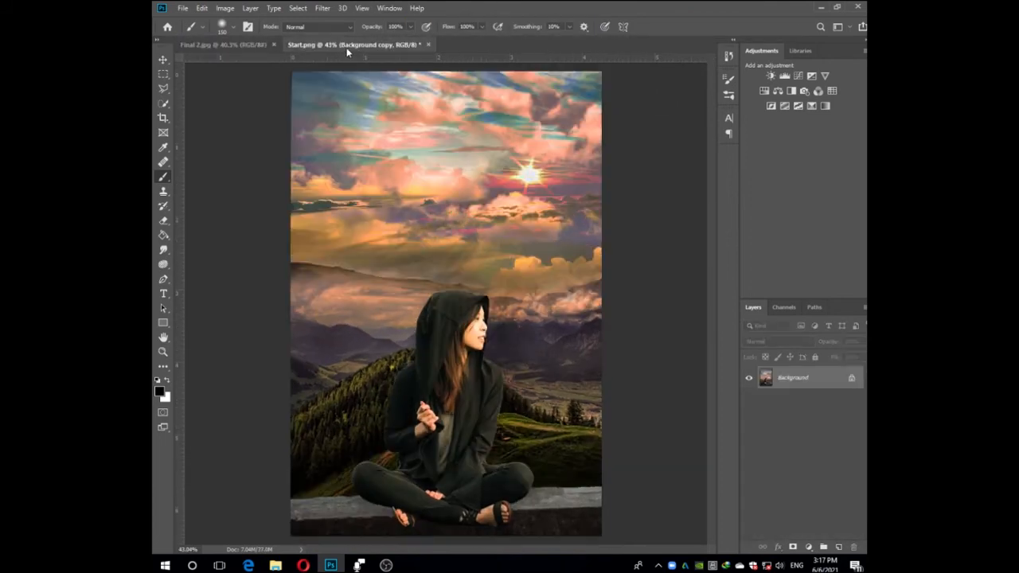
click(246, 48)
click(311, 48)
click(222, 48)
click(342, 46)
click(390, 8)
mouse_move(430, 20)
click(533, 54)
Toggle the adjustments above the woman to check their effect, and leave Brightness/Contrast 4 hidden.
scroll(757, 411, down, 1)
scroll(756, 410, up, 1)
click(748, 402)
click(749, 402)
click(747, 380)
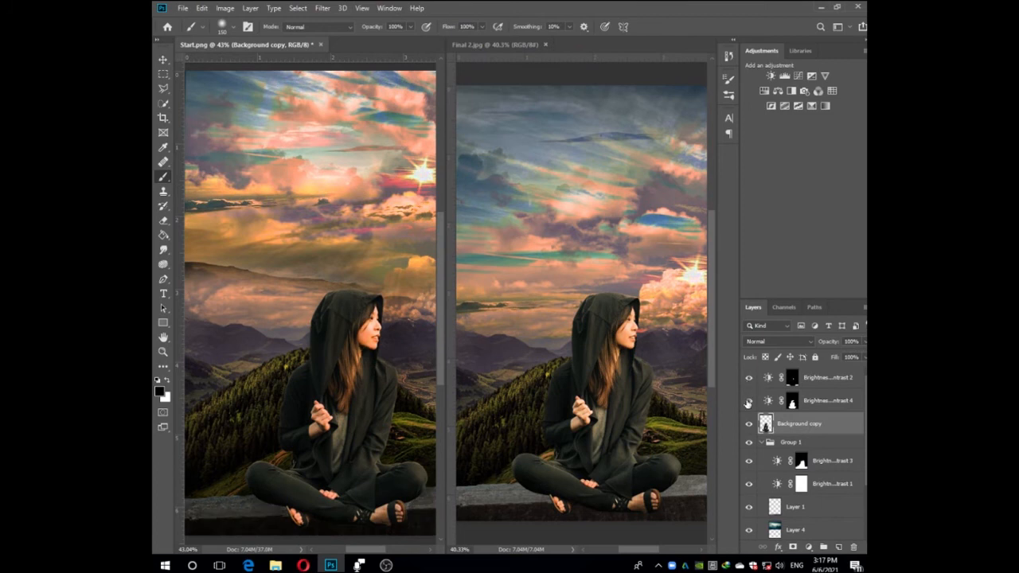
click(747, 403)
Set the Brightness/Contrast 2 adjustment to brightness -17 and contrast 27.
double_click(766, 377)
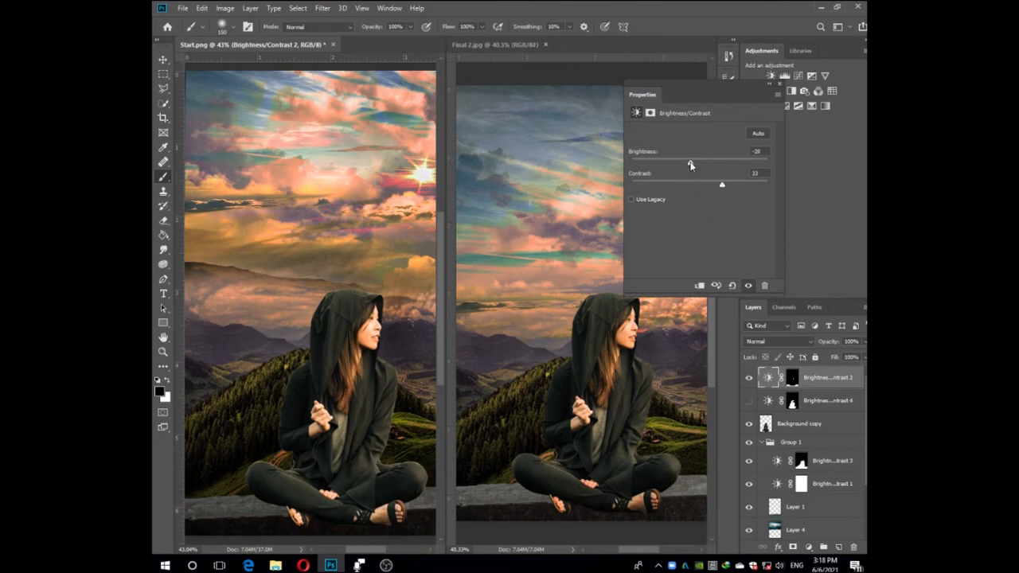
mouse_move(689, 167)
mouse_down()
mouse_move(698, 166)
mouse_move(674, 167)
mouse_move(717, 187)
mouse_move(692, 165)
mouse_up()
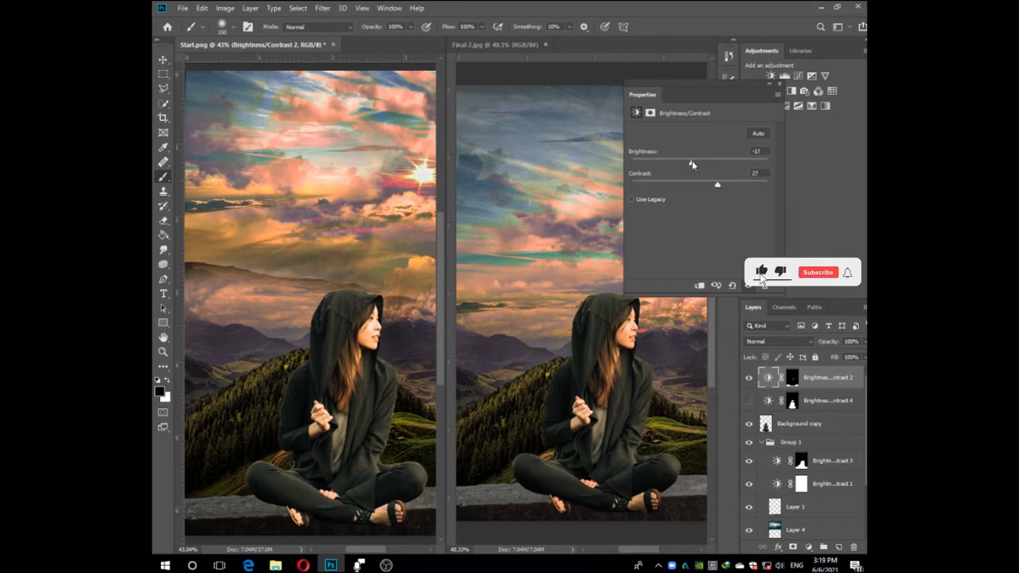
click(779, 84)
Zoom out of Start.png and Final 2.jpg to compare the whole images side by side.
scroll(338, 271, down, 4)
key(alt+v)
click(562, 205)
key(v)
key(ctrl+minus)
key(ctrl+minus)
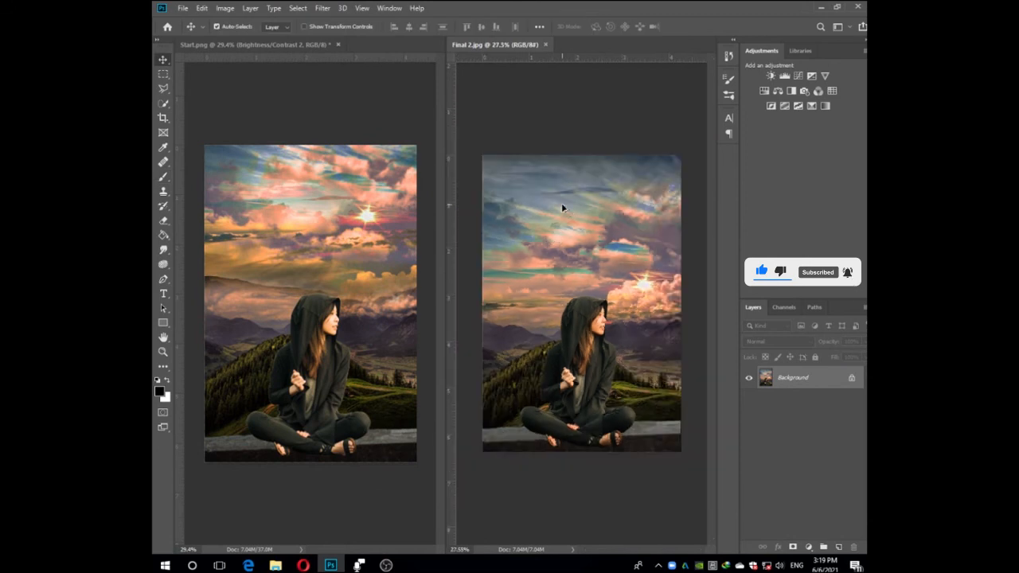
drag(606, 250, 602, 261)
key(ctrl+z)
key(ctrl+z)
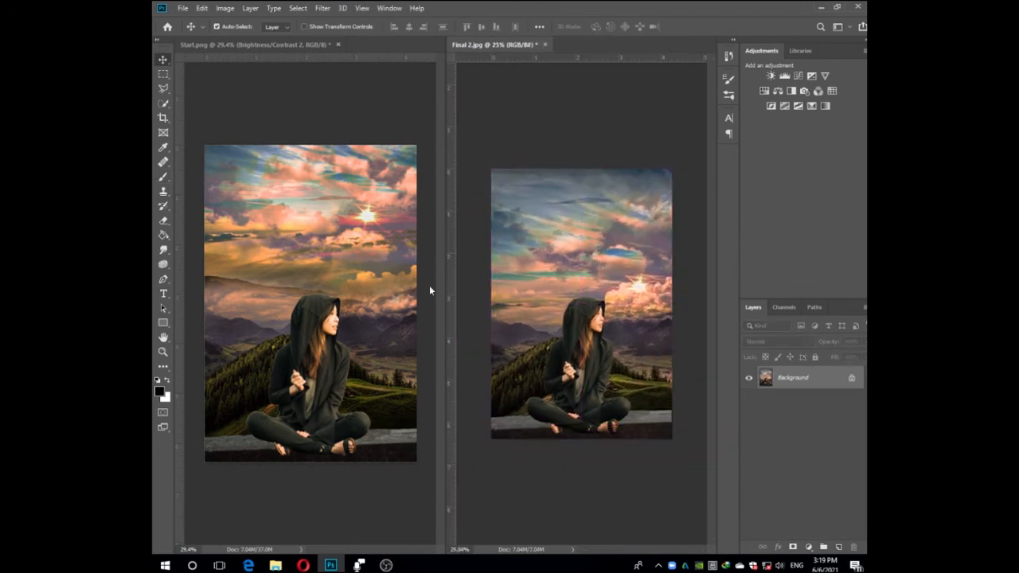
Move the sky in Start.png down so the sun sits above the mountains beside the woman's face, and turn off Auto-Select.
click(429, 287)
scroll(768, 472, down, 2)
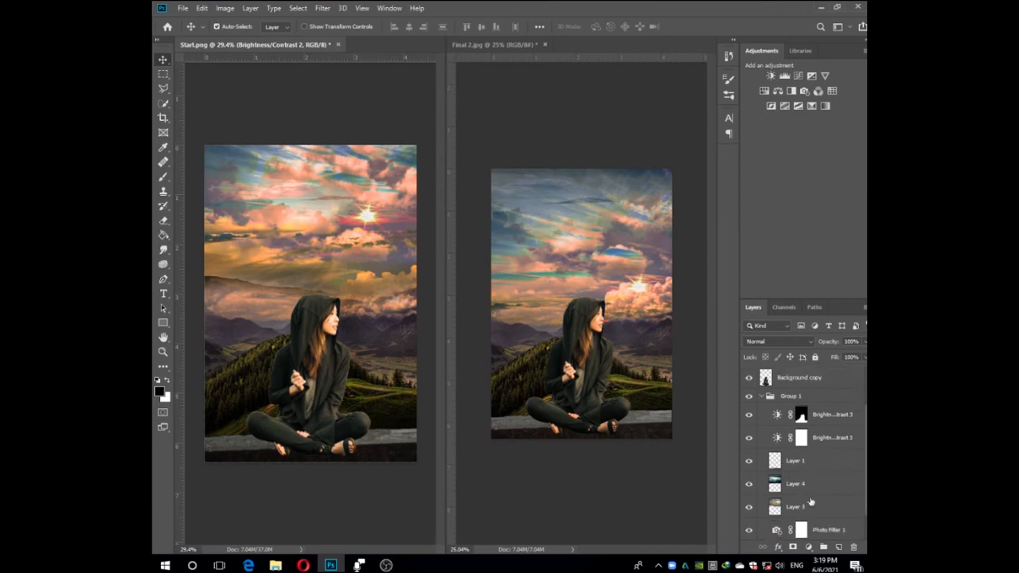
click(801, 504)
drag(333, 209, 333, 229)
drag(358, 272, 381, 291)
click(801, 511)
click(367, 219)
click(234, 30)
Stretch Layer 3 with Free Transform to cover the canvas's left and top edges, with the height at 103.13%.
click(796, 506)
key(ctrl+t)
drag(217, 264, 203, 264)
key(Return)
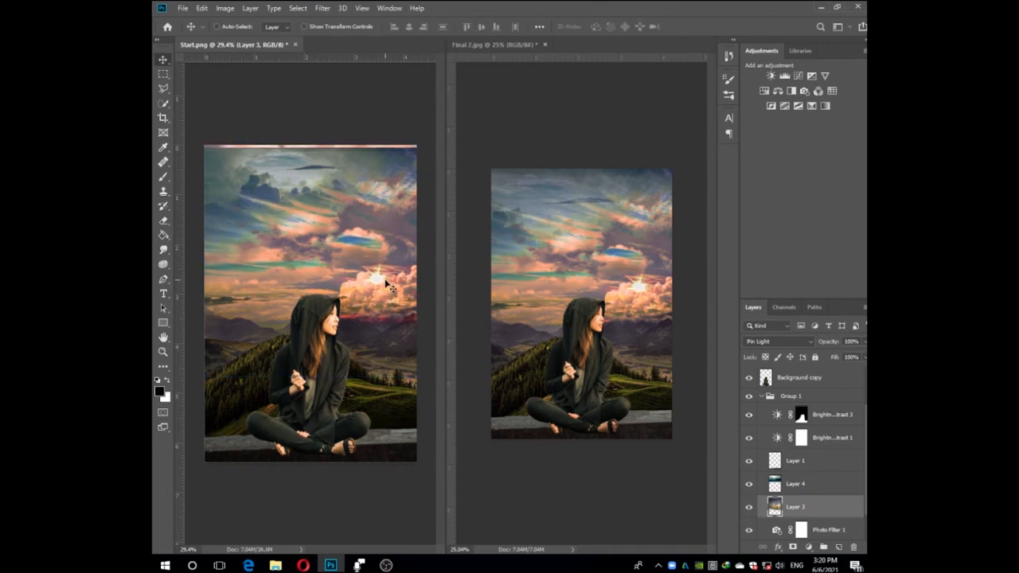
key(ctrl+t)
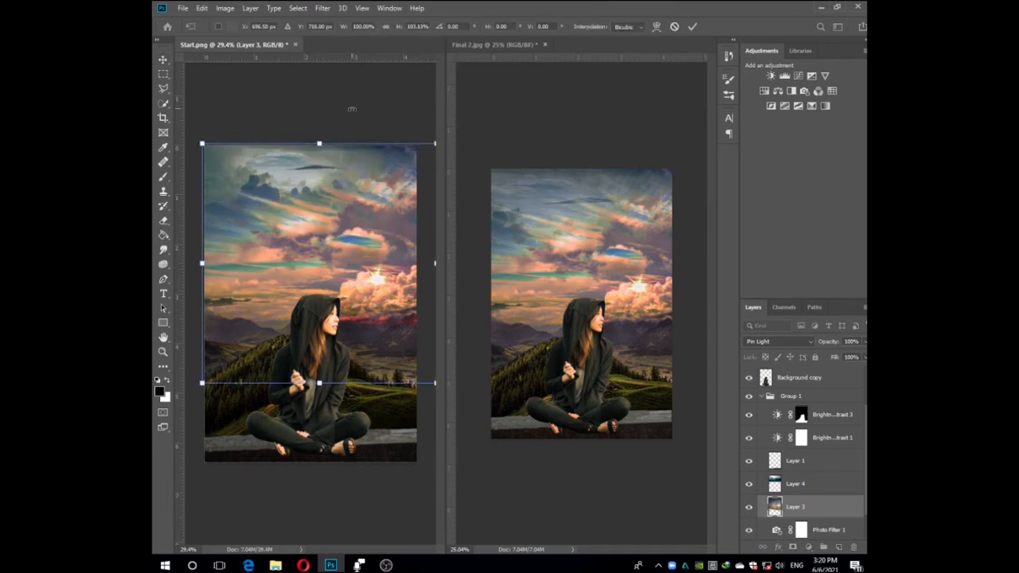
key(Return)
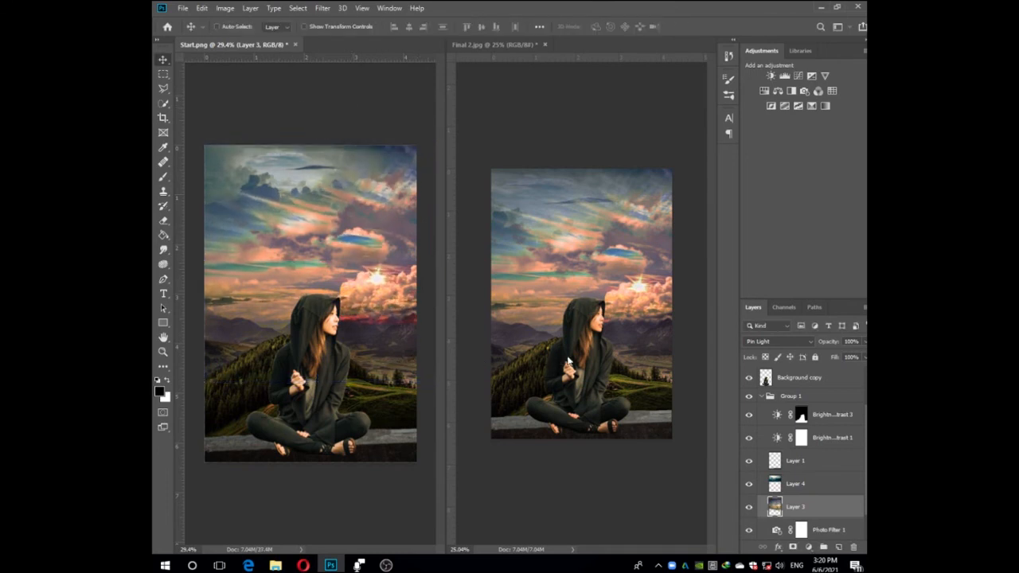
Erase the red tint over the mountains beside the woman on Layer 3 with a 150 px soft eraser.
click(801, 484)
scroll(799, 510, down, 1)
click(799, 529)
click(807, 467)
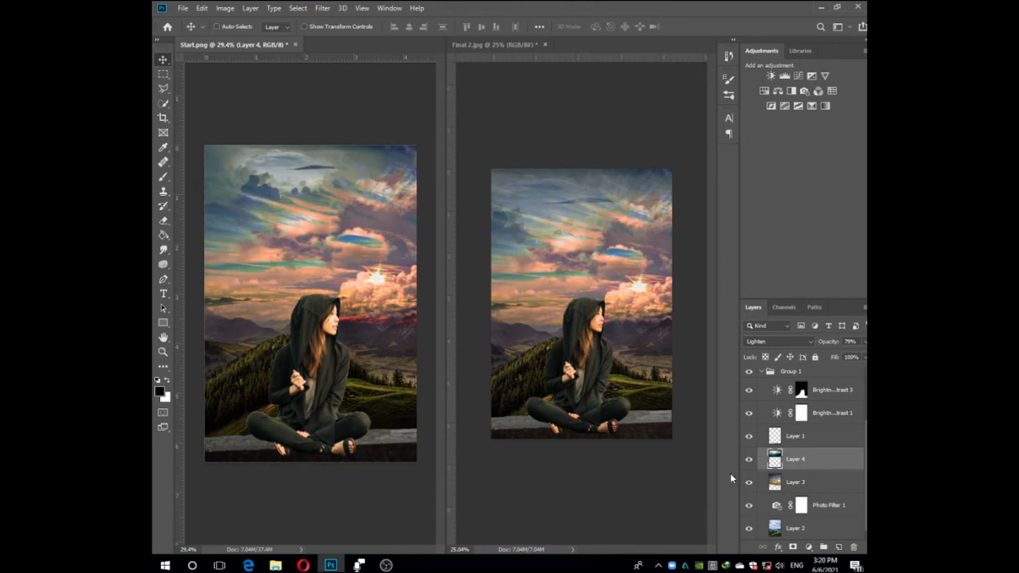
click(787, 482)
key(e)
mouse_move(403, 332)
mouse_down()
mouse_move(354, 326)
mouse_move(420, 316)
mouse_up()
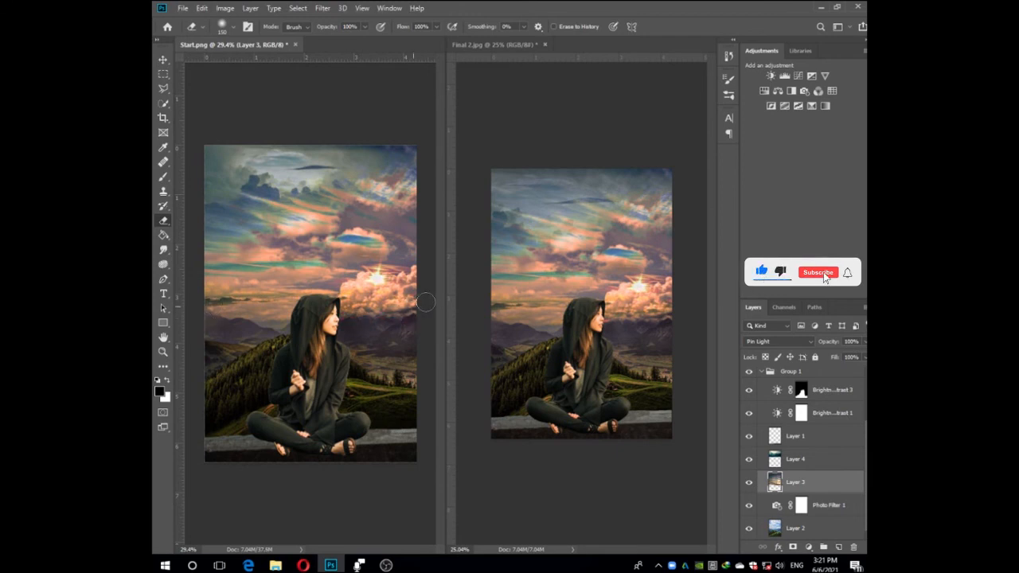
key(v)
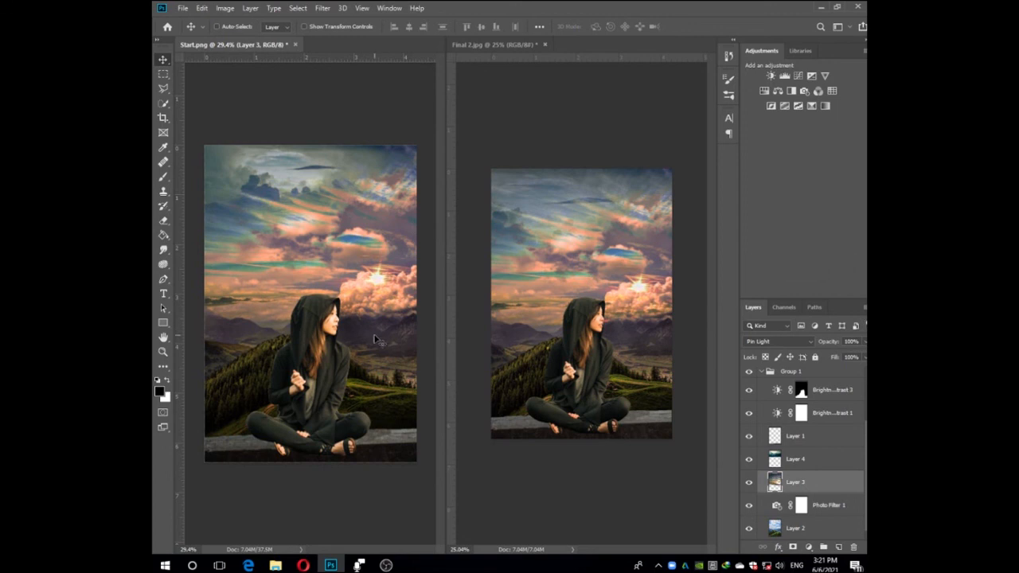
Consolidate both documents into tabs and inspect the Start.png composite up close and as a whole.
scroll(376, 340, up, 3)
scroll(375, 340, down, 3)
click(389, 8)
mouse_move(396, 32)
click(533, 116)
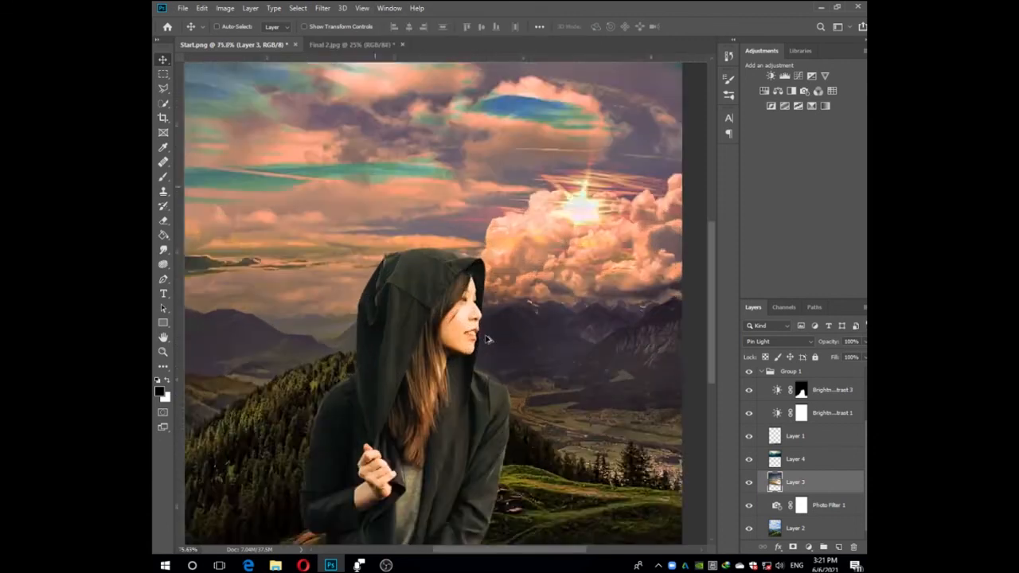
scroll(493, 338, down, 3)
scroll(501, 334, up, 4)
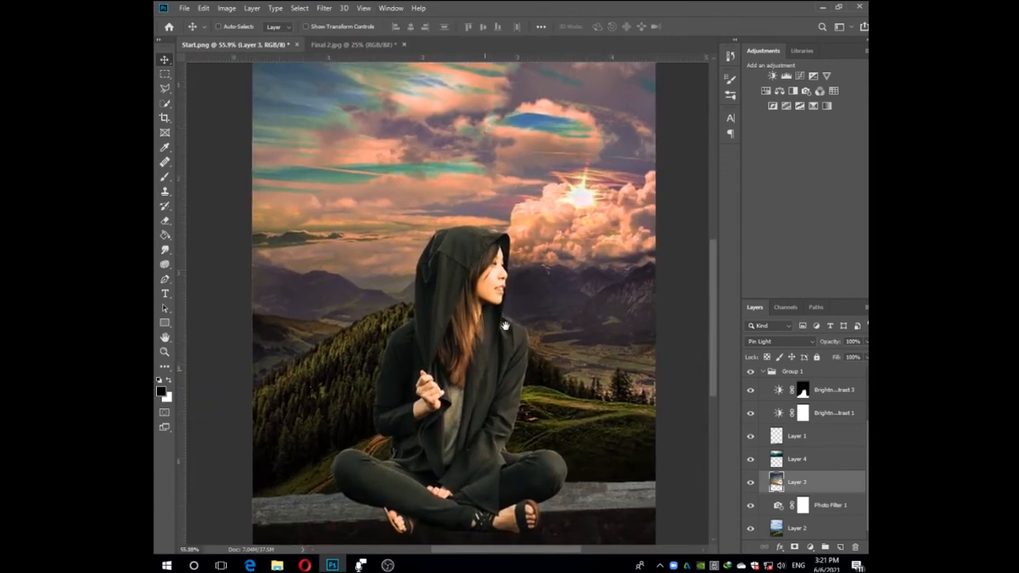
scroll(557, 318, down, 2)
scroll(625, 301, up, 1)
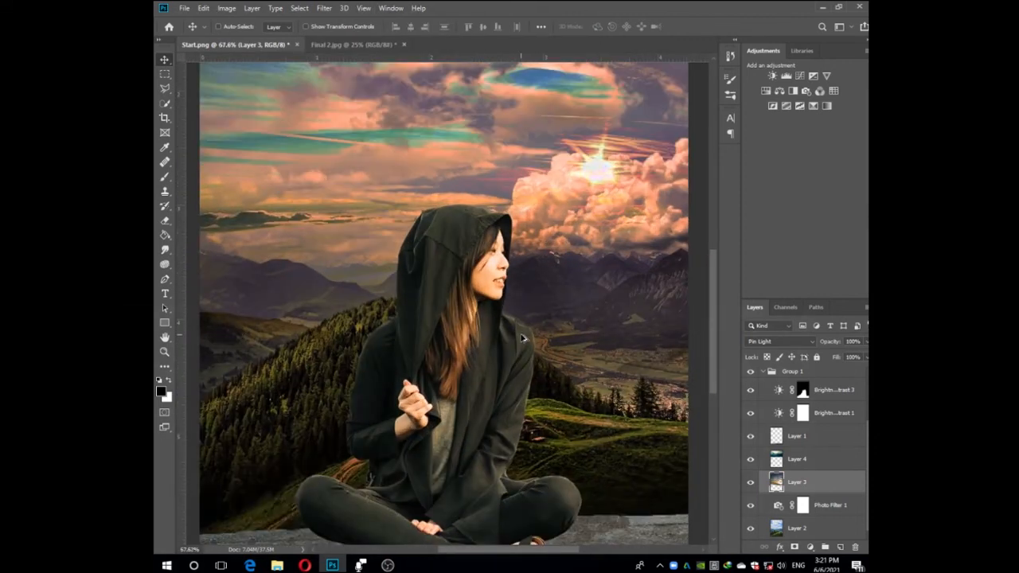
scroll(656, 355, down, 3)
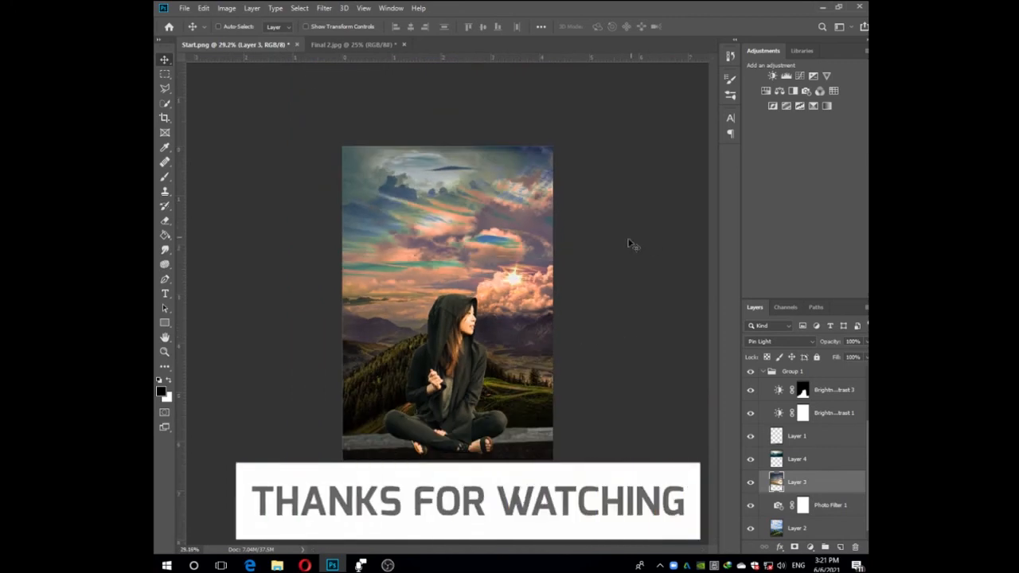